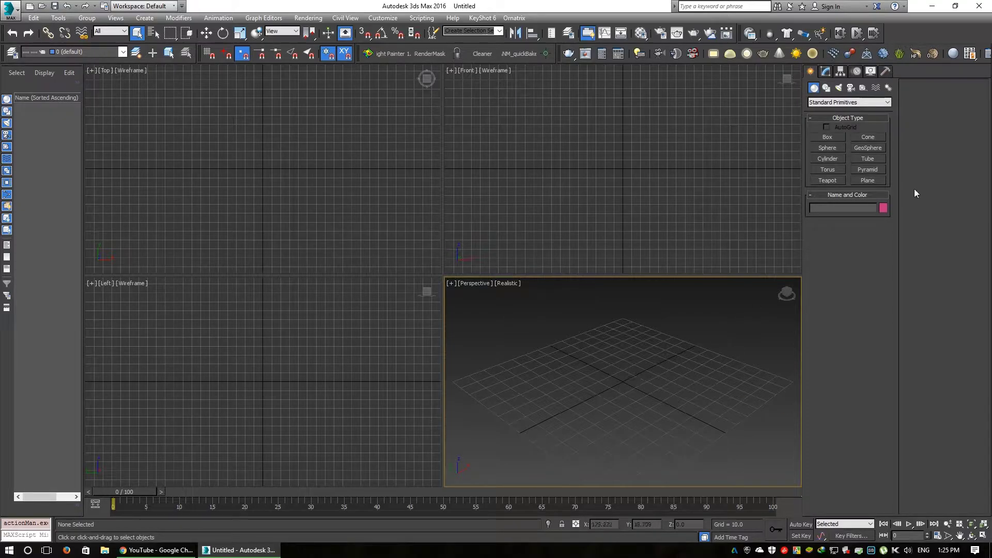
Create a teapot with a radius of about 27.6 near the grid centre in the Perspective view and maximize that viewport.
left_click(826, 179)
left_click_drag(624, 388, 613, 411)
middle_click_drag(612, 411, 593, 426)
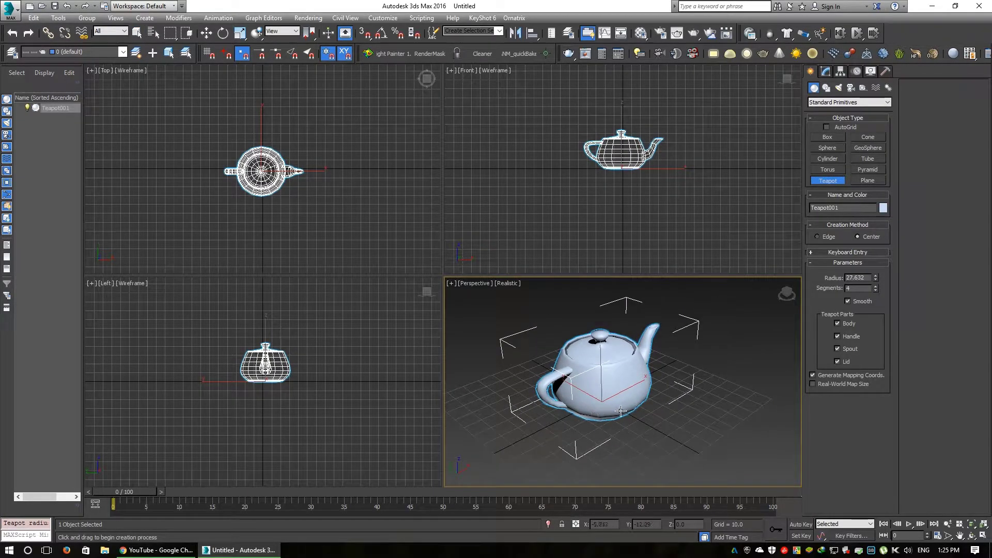
left_click(983, 537)
middle_click_drag(388, 306, 425, 364)
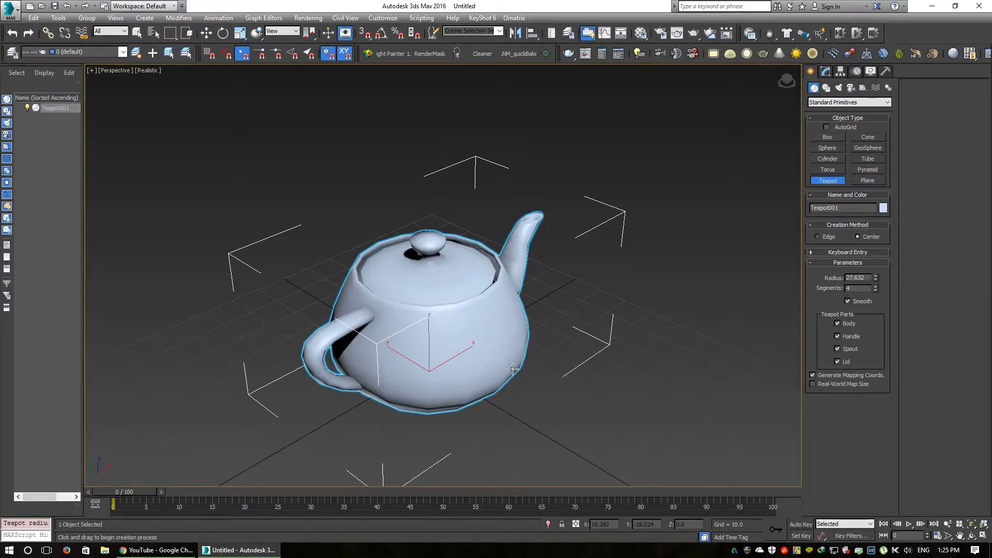
left_click(207, 33)
middle_click_drag(559, 370, 622, 252, "alt")
middle_click_drag(534, 269, 545, 201, "alt")
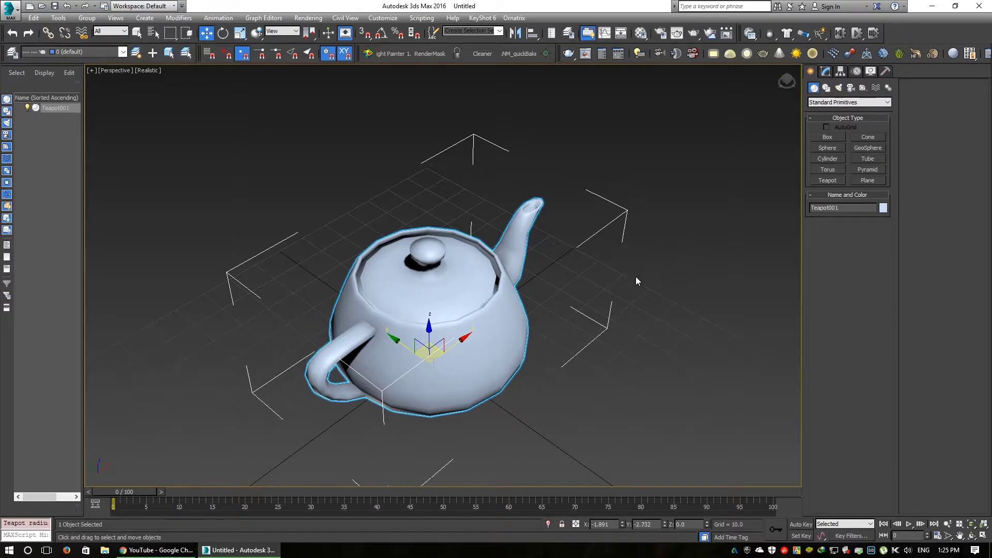
middle_click_drag(658, 292, 599, 180, "alt")
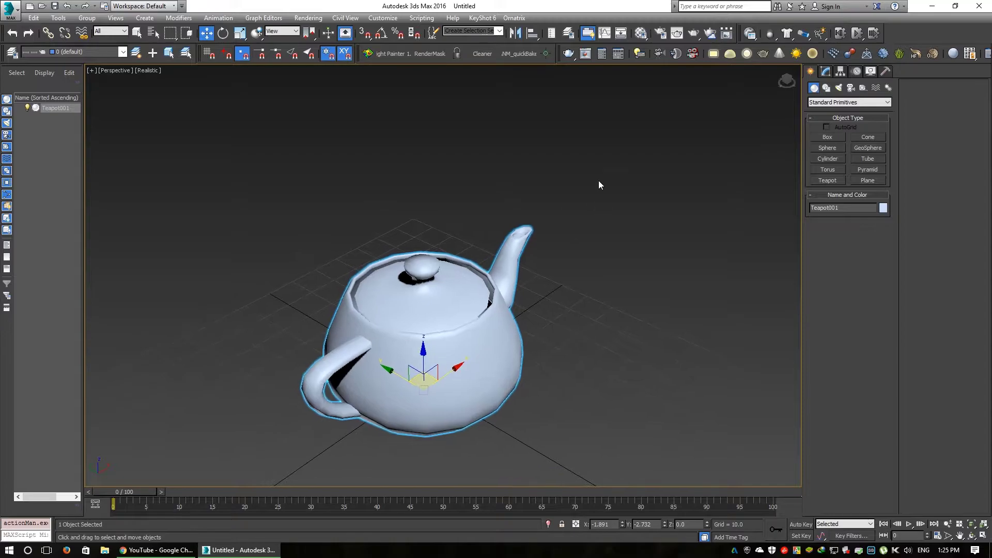
Open the Compact Material Editor and place its window beside the teapot.
left_click(639, 34)
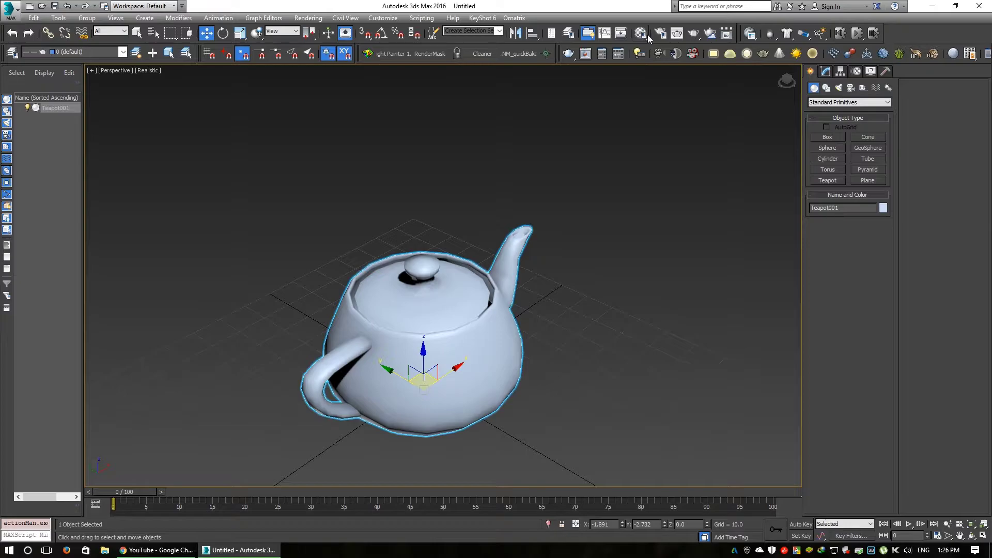
mouse_move(644, 39)
left_mouse_down()
mouse_move(642, 65)
mouse_move(643, 53)
left_mouse_up()
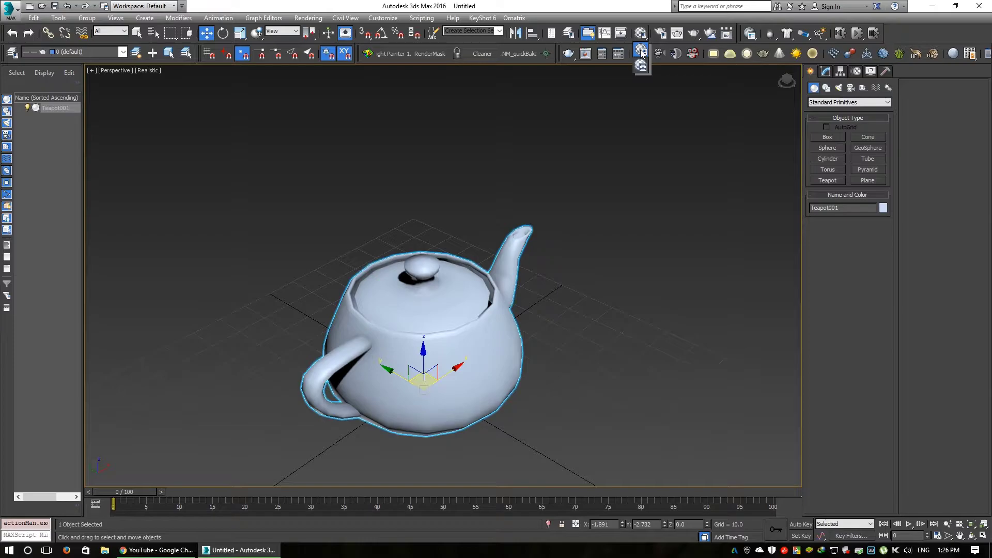
left_click_drag(642, 55, 482, 80)
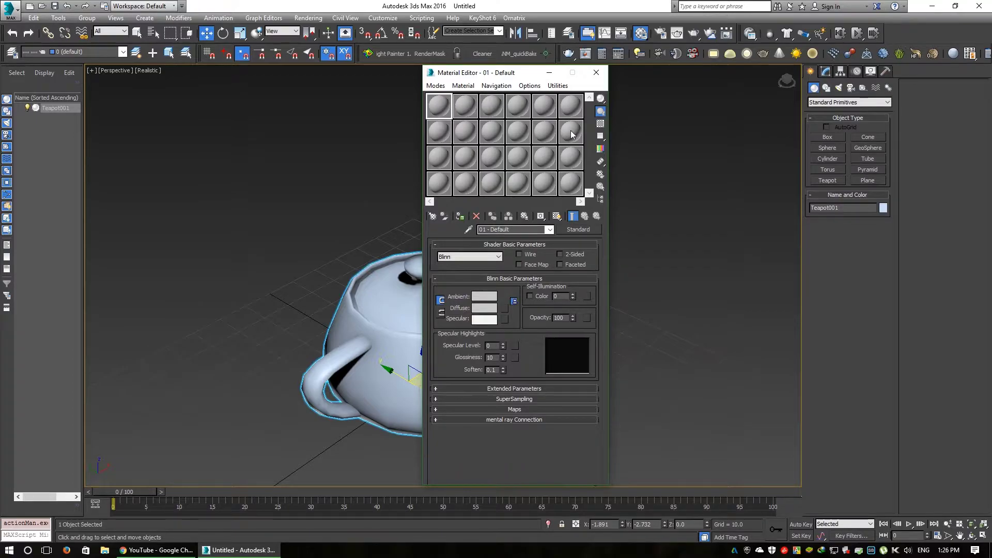
left_click_drag(503, 75, 538, 75)
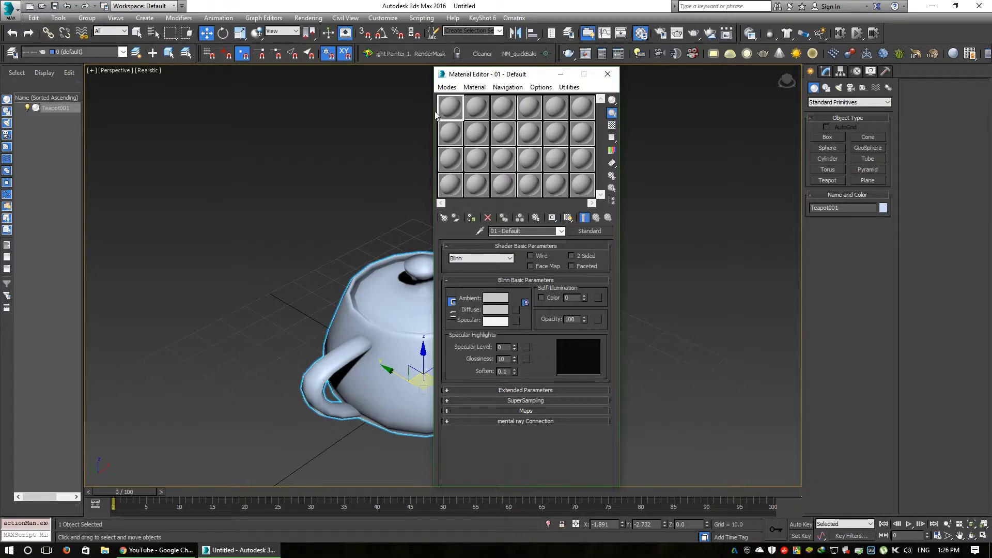
mouse_move(499, 78)
left_mouse_down()
mouse_move(525, 79)
mouse_move(494, 80)
mouse_move(515, 79)
left_mouse_up()
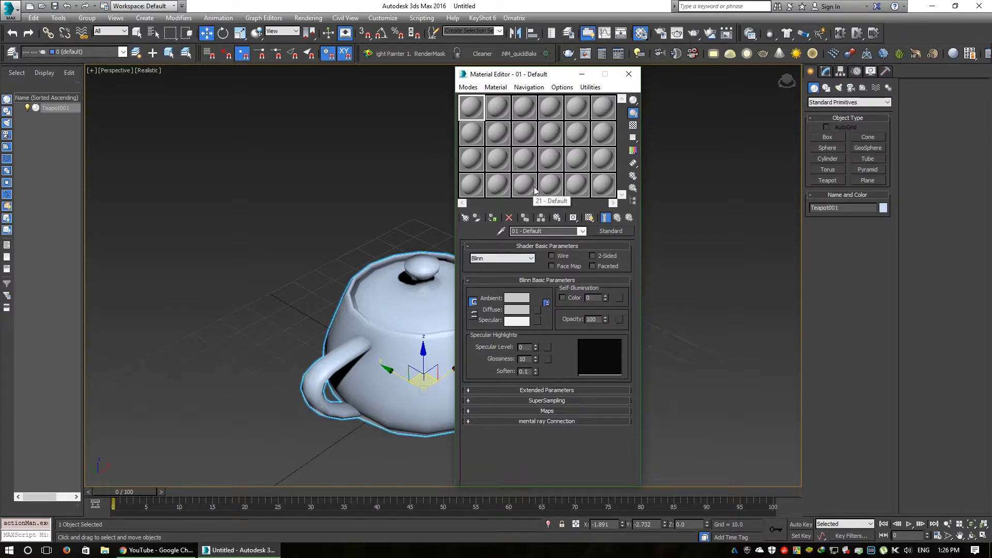
Assign the first sample material, 01 - Default, to the teapot, keeping the Material Editor clear of the model.
left_click(520, 163)
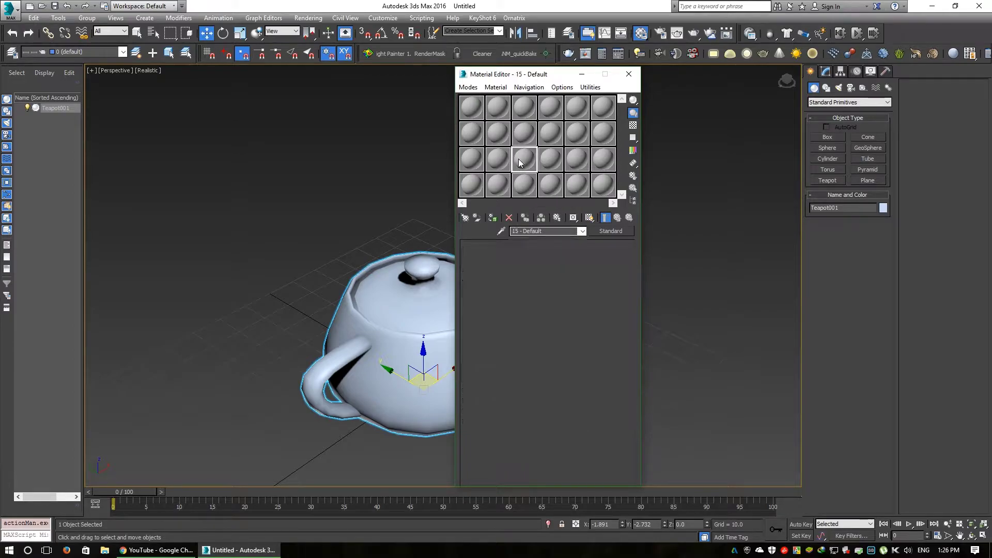
left_click(466, 109)
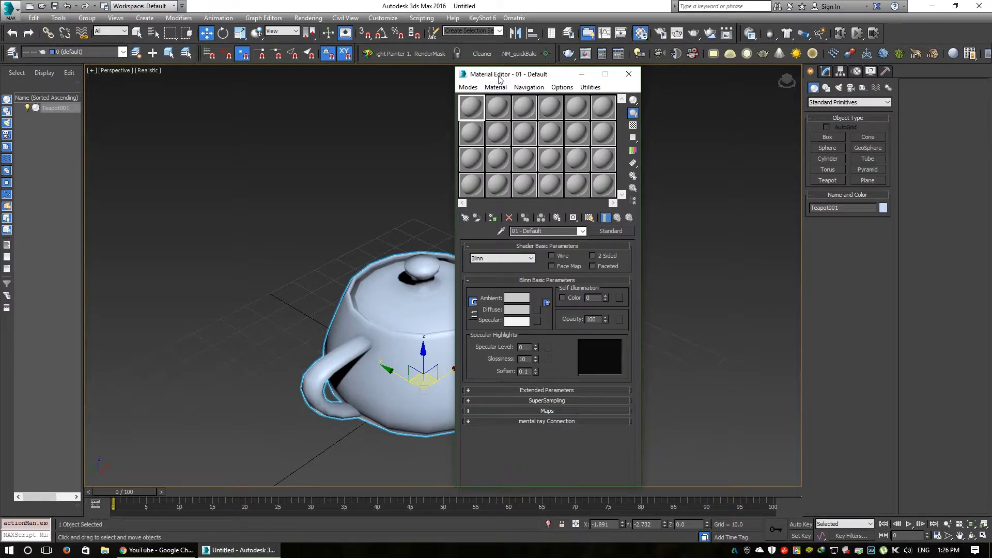
left_click_drag(499, 77, 550, 76)
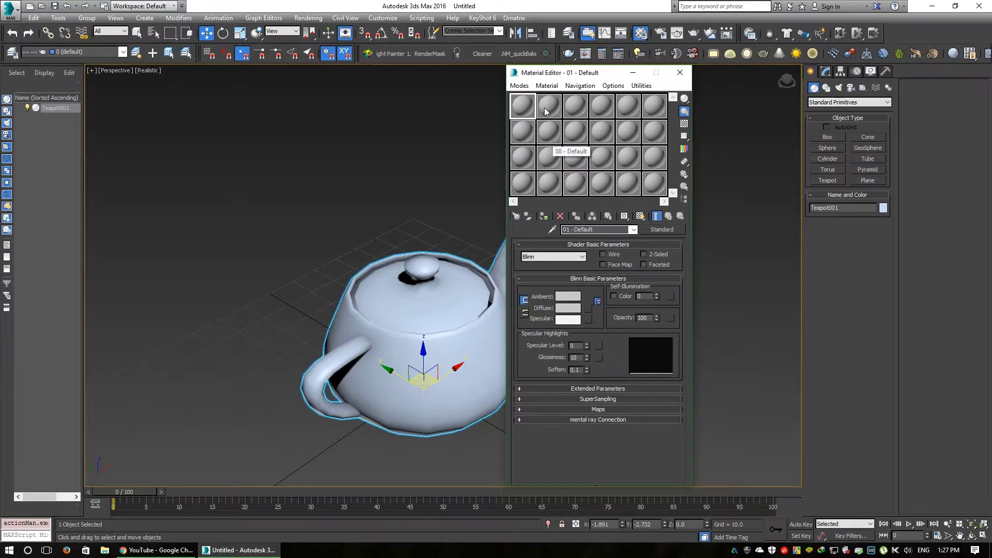
left_click_drag(569, 74, 599, 73)
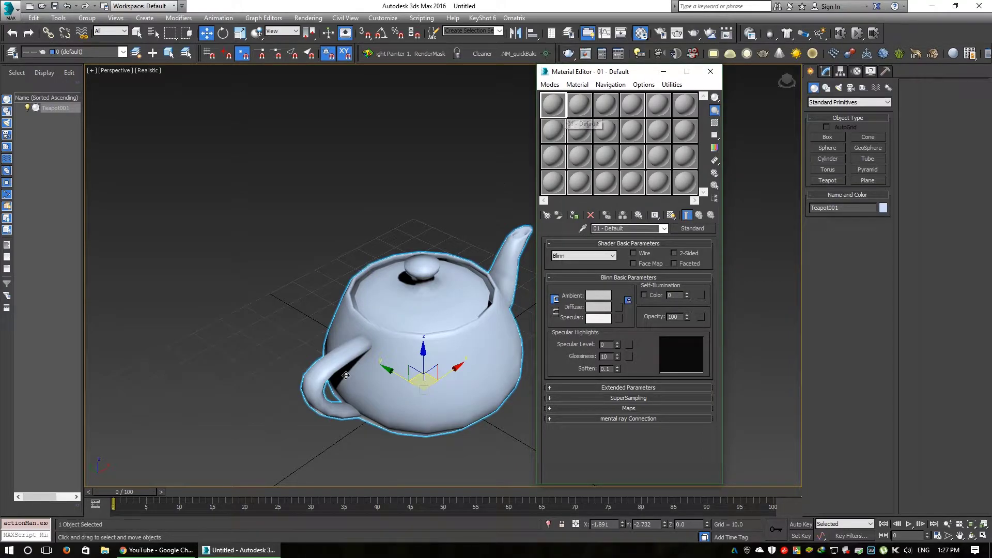
left_click(574, 216)
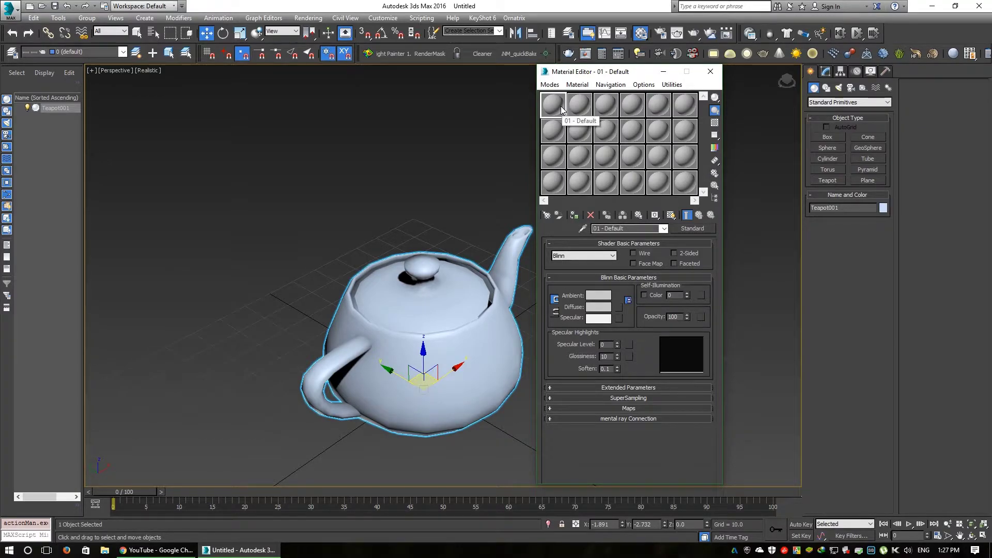
left_click(574, 217)
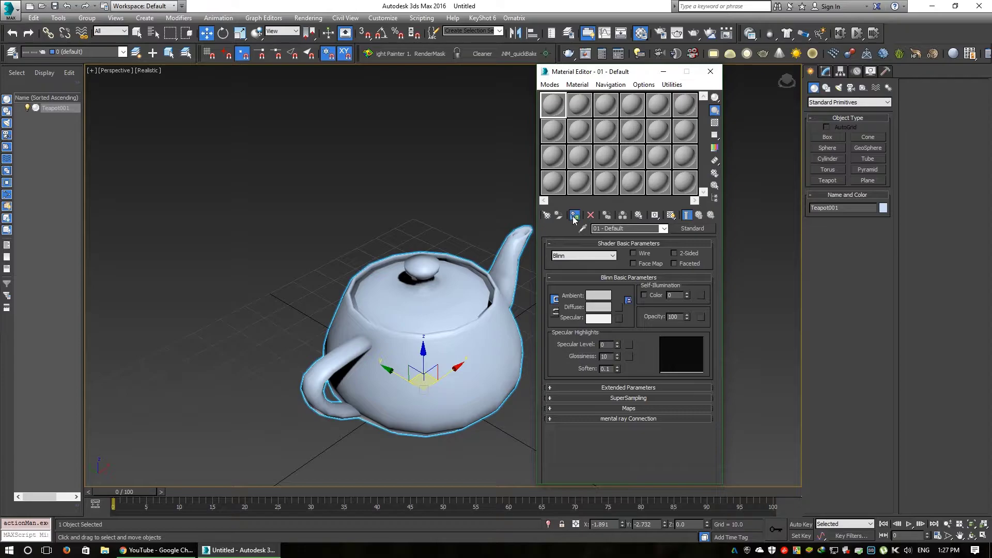
middle_click_drag(428, 342, 382, 332)
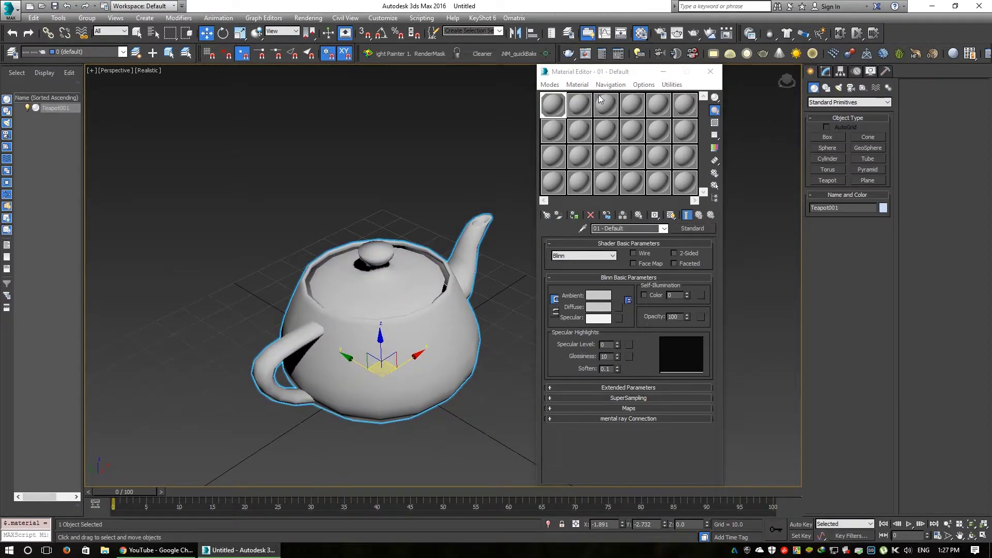
left_click_drag(629, 72, 645, 73)
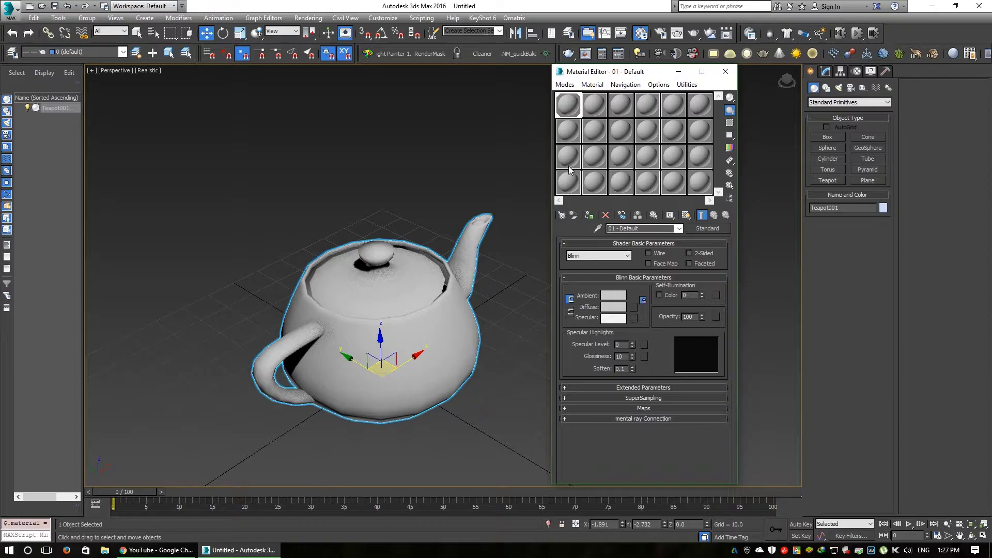
middle_click_drag(482, 278, 493, 271)
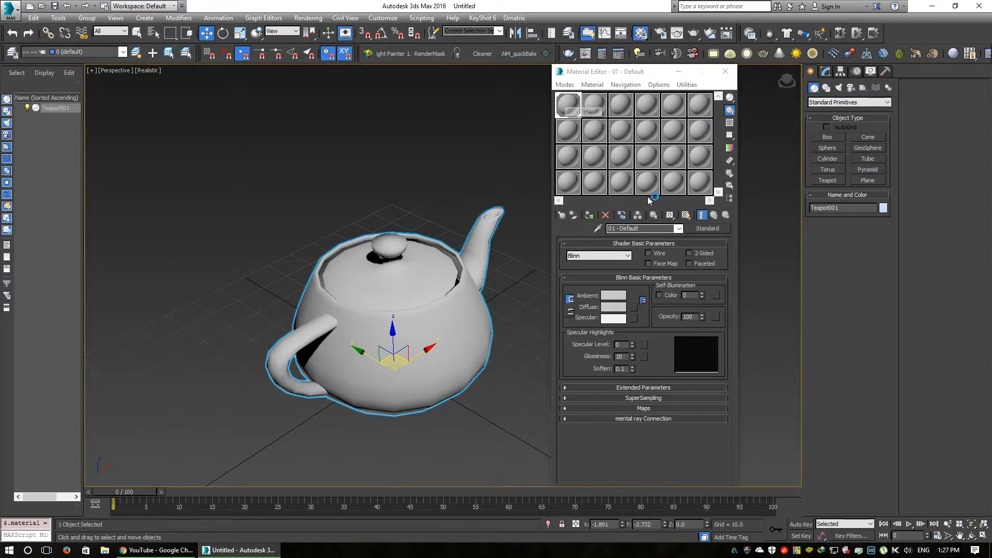
Choose Default Scanline Renderer as the renderer in Render Setup and close the setup window.
left_click_drag(637, 77, 642, 85)
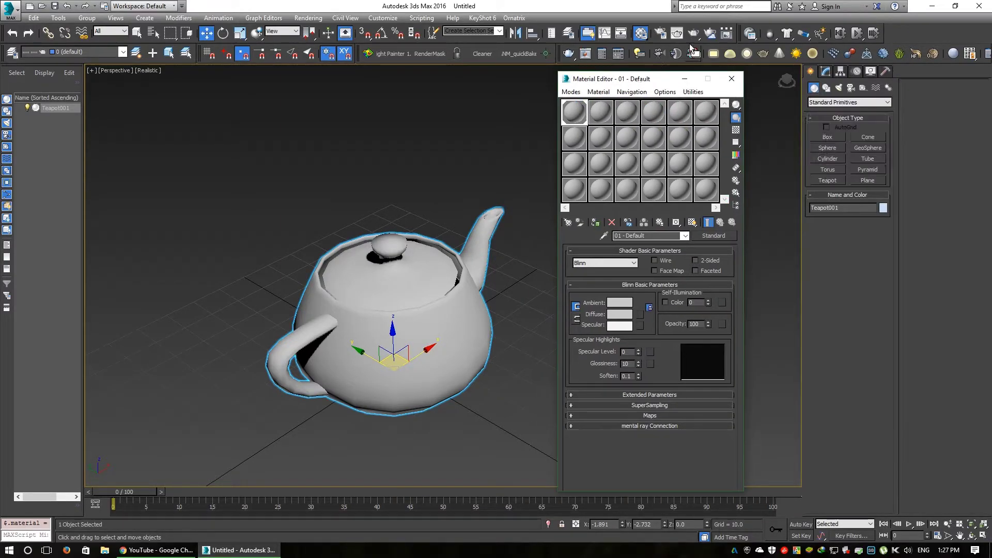
left_click(662, 38)
left_click(523, 88)
left_click(535, 141)
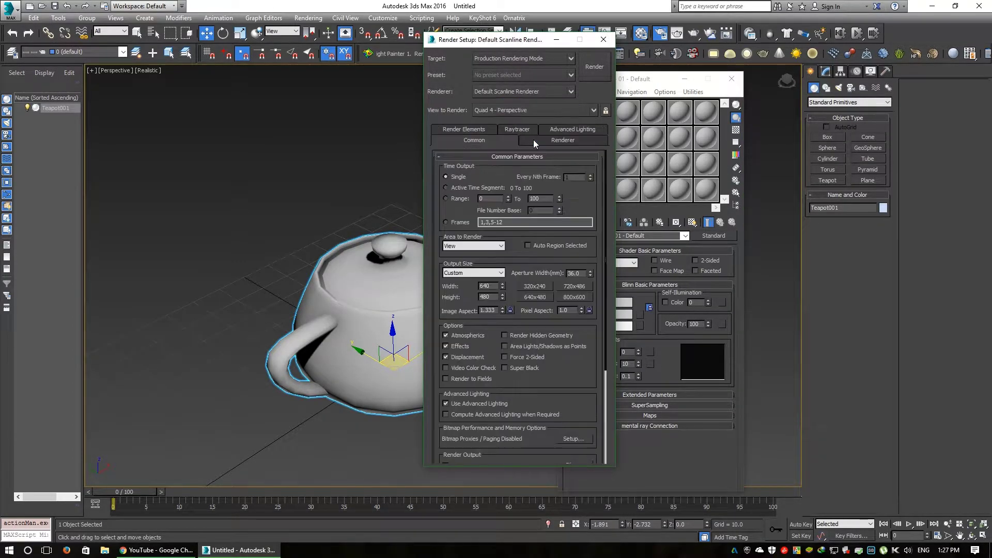
left_click(603, 39)
Render the Perspective view of the teapot and place the render window beside the Material Editor.
scroll(344, 315, "up", 5)
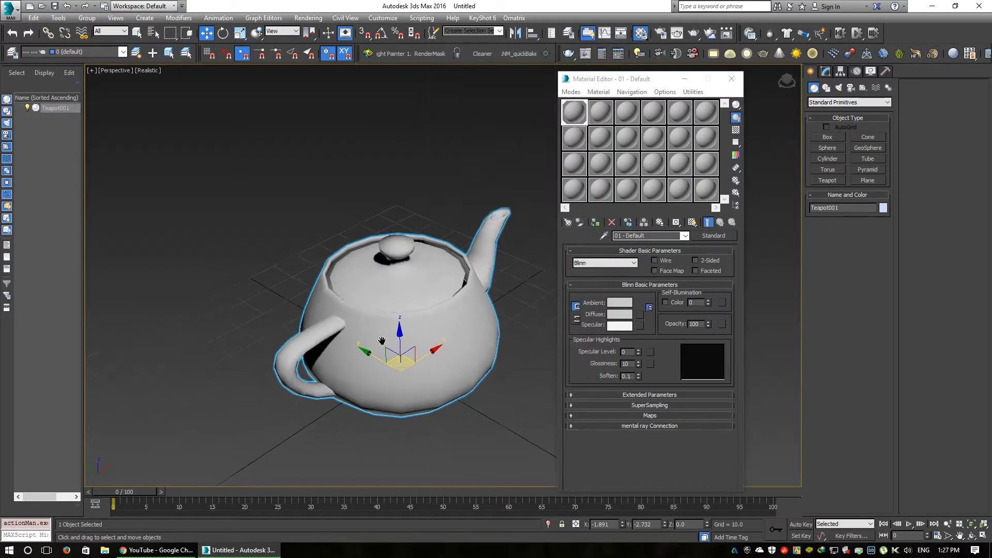
middle_click_drag(344, 316, 359, 322)
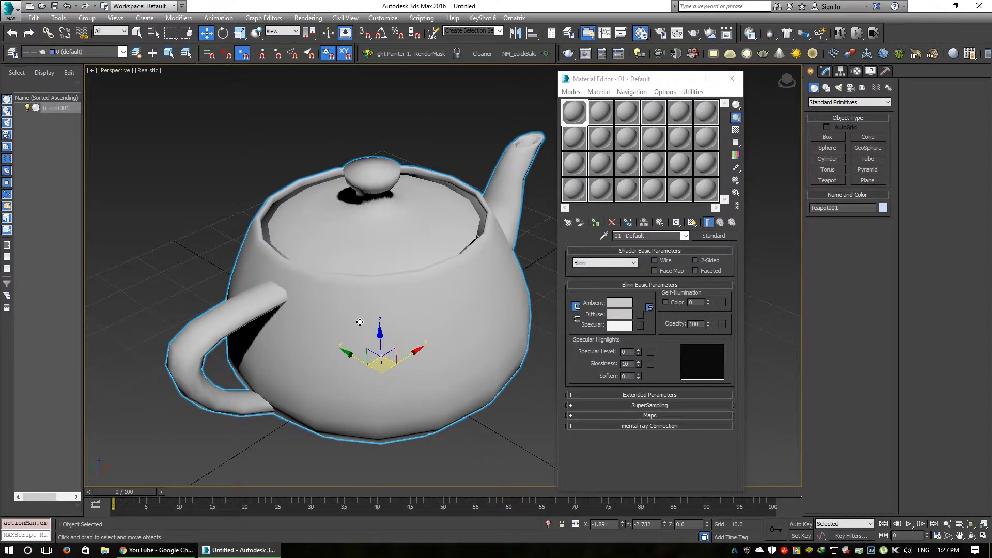
left_click(693, 34)
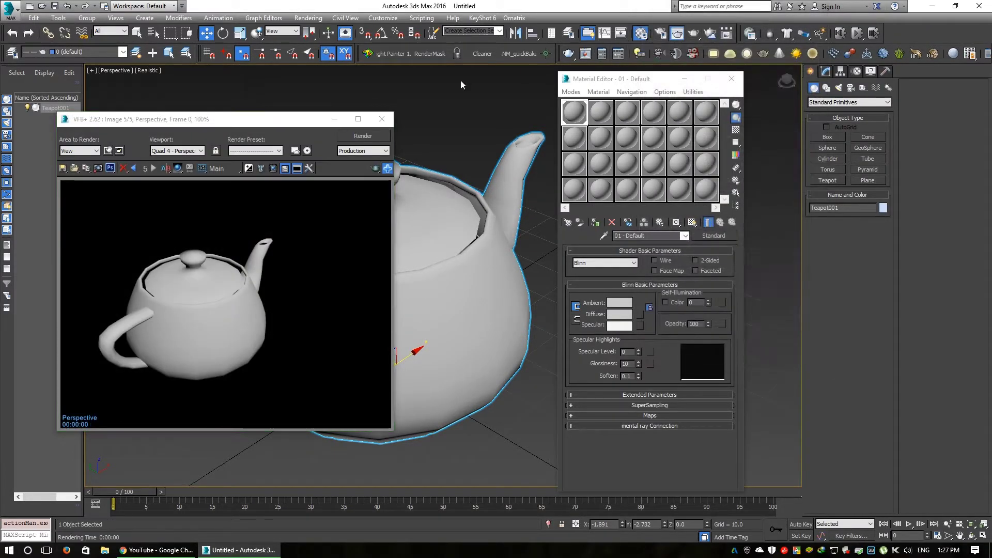
left_click_drag(256, 128, 302, 115)
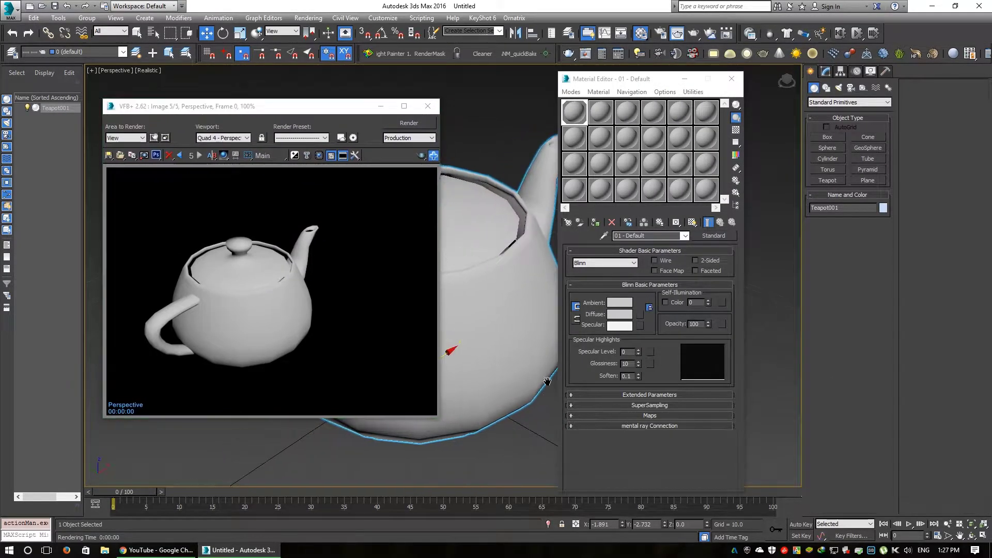
middle_click_drag(475, 404, 496, 399)
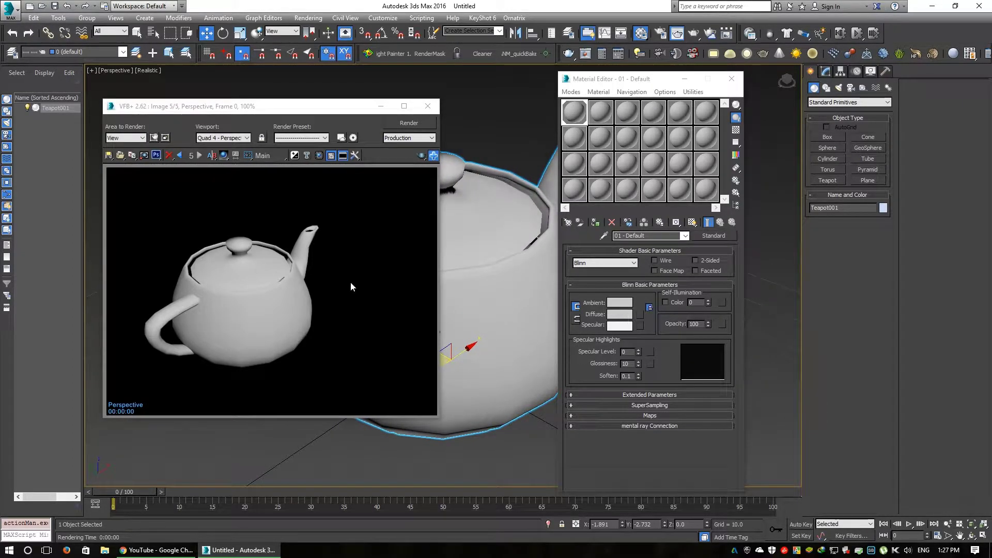
middle_click_drag(523, 335, 529, 391)
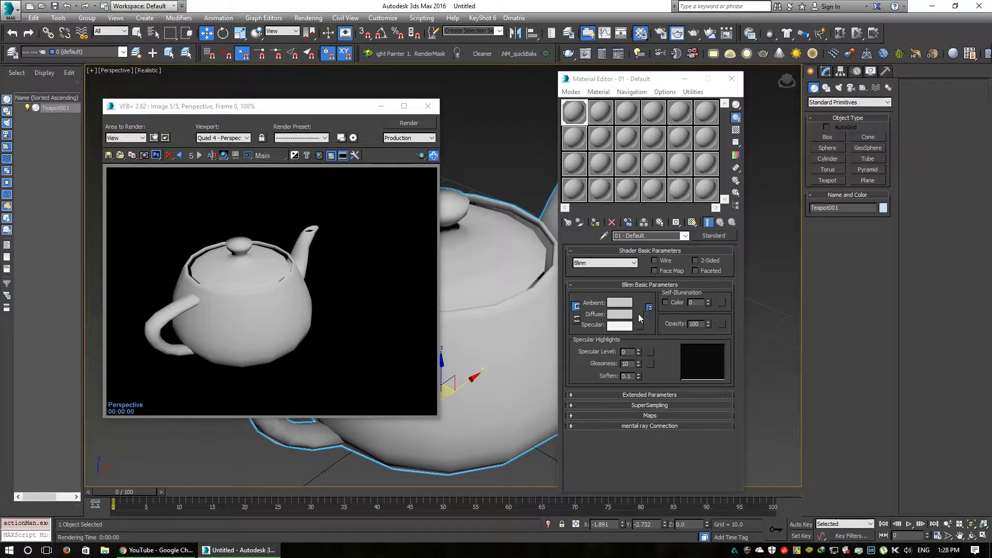
Add a Dent map to the Diffuse colour of the 01 - Default material.
left_click(639, 314)
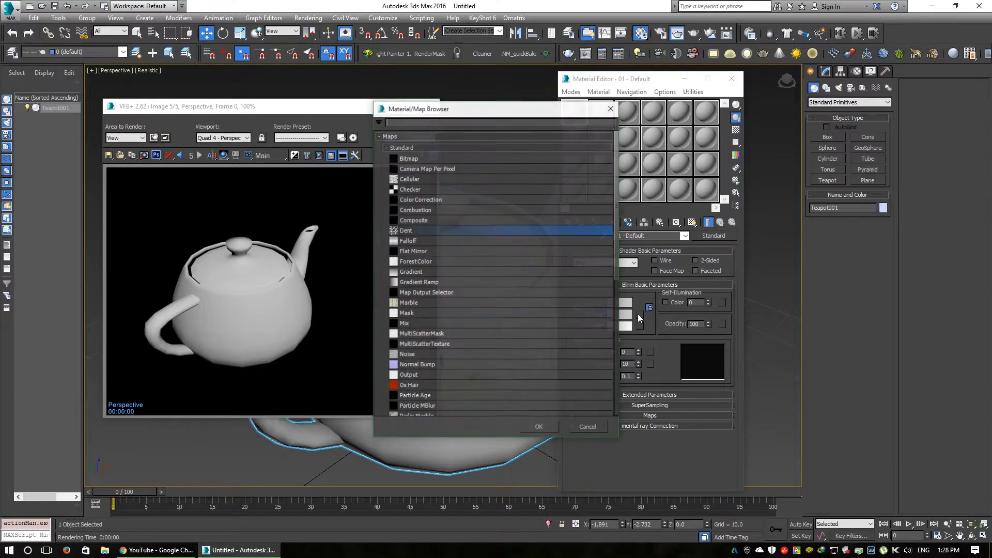
left_click_drag(434, 111, 567, 112)
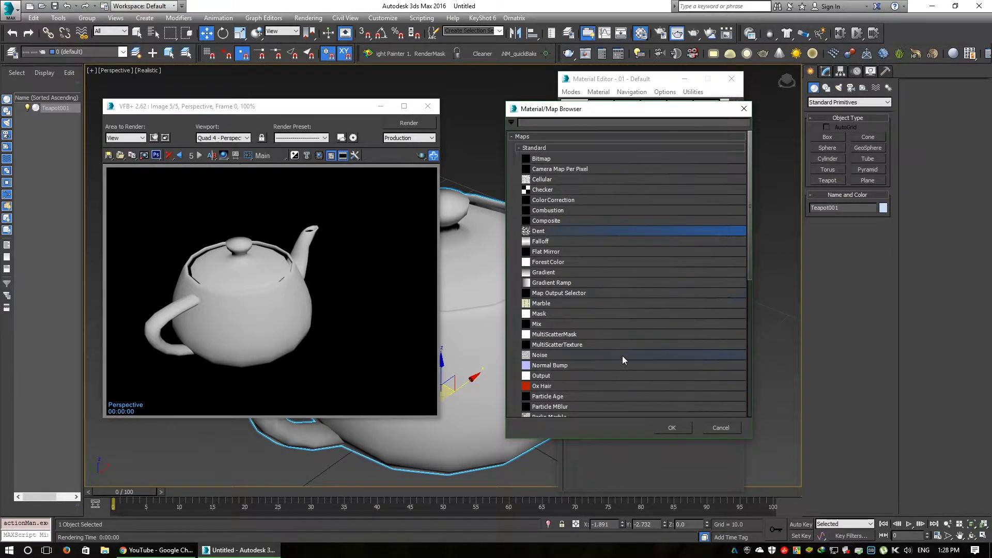
scroll(624, 357, "down", 3)
scroll(649, 304, "up", 3)
scroll(561, 320, "down", 1)
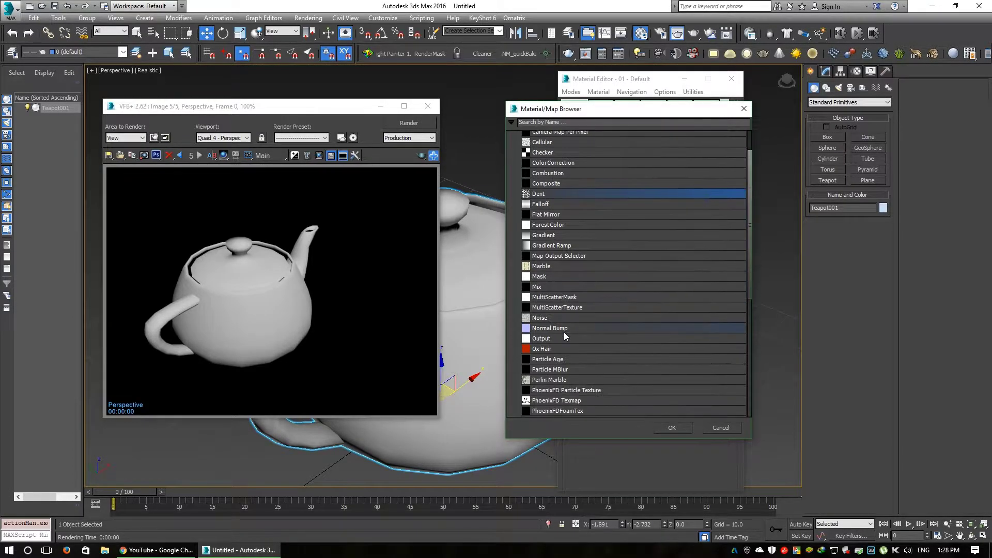
scroll(557, 354, "down", 4)
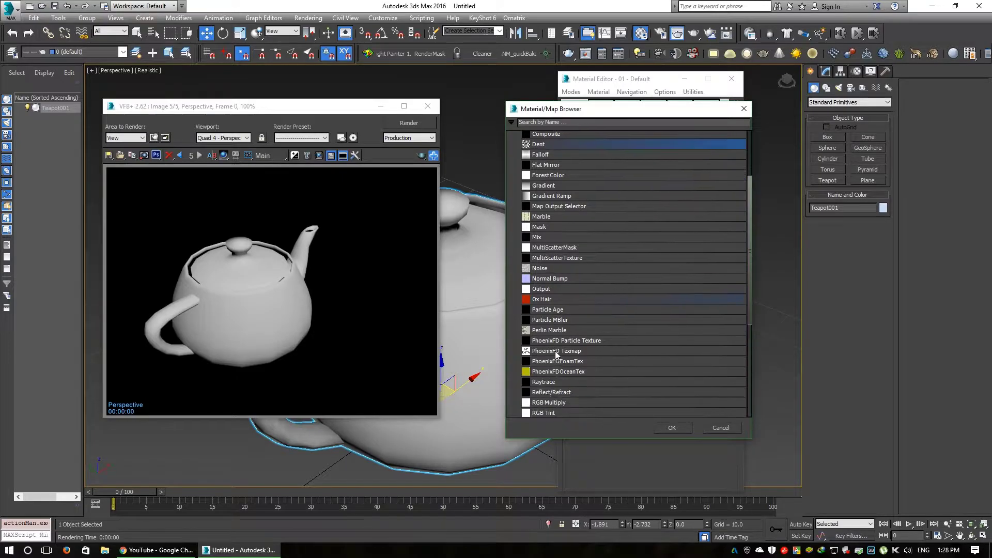
scroll(617, 355, "down", 3)
scroll(609, 349, "up", 7)
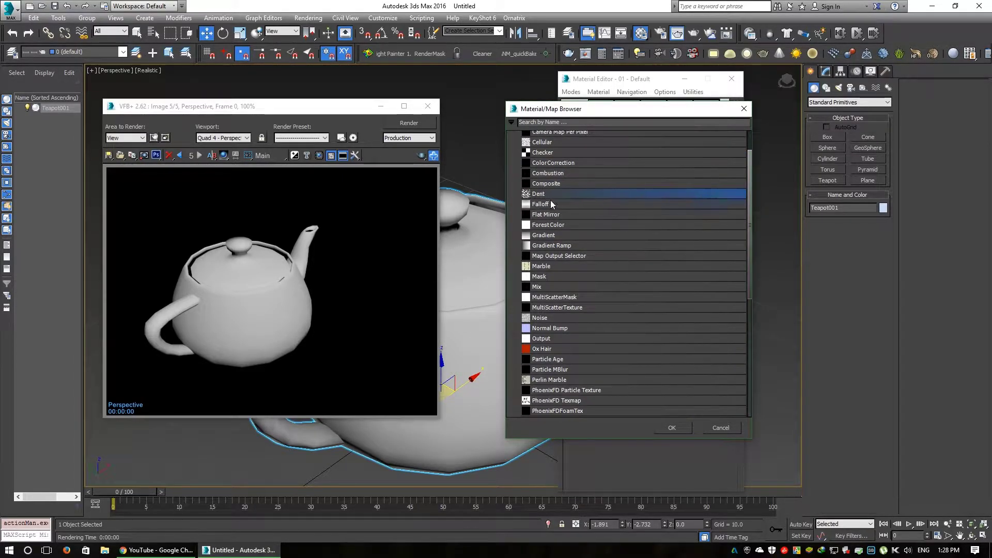
left_click(684, 432)
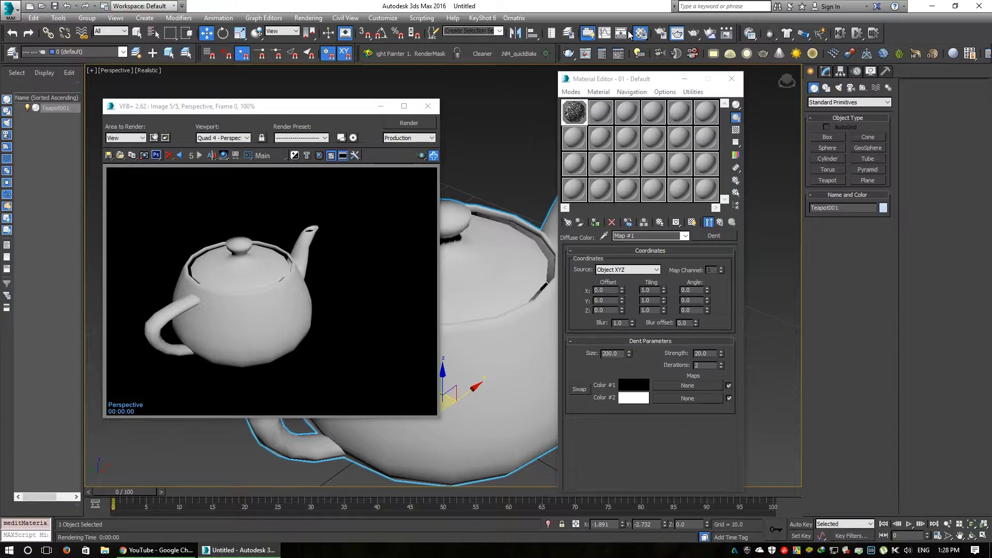
Render the teapot with the Dent map and compare the image with the previous render.
left_click(432, 124)
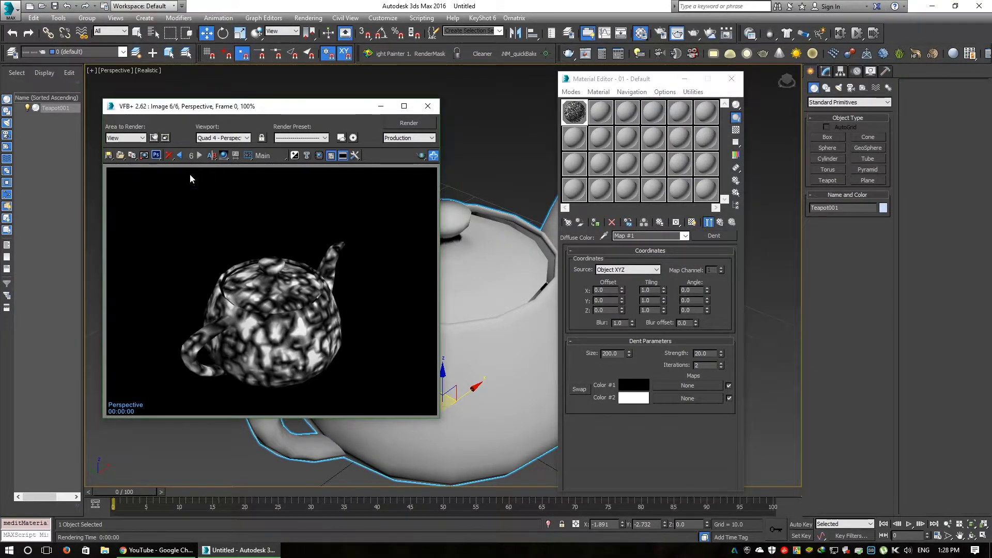
left_click(179, 155)
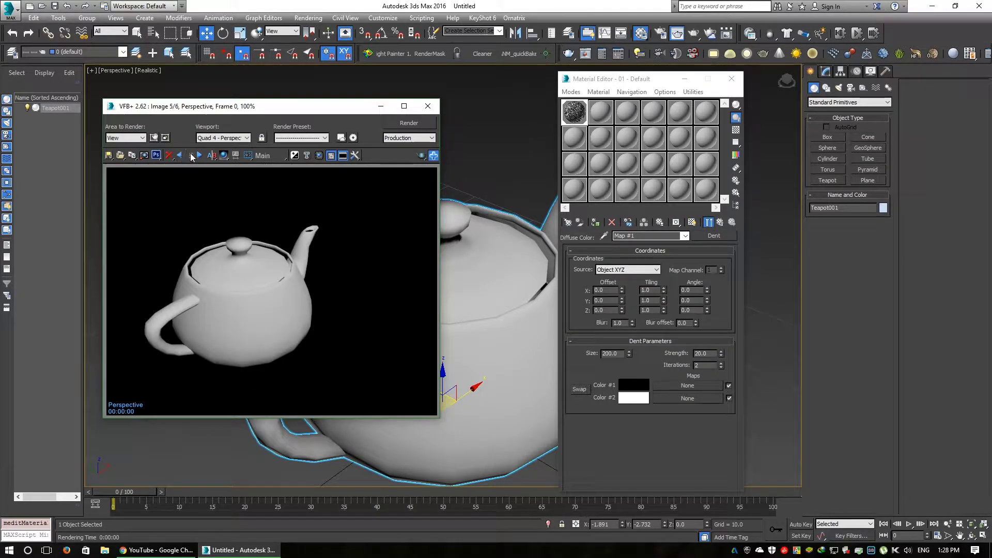
left_click(200, 156)
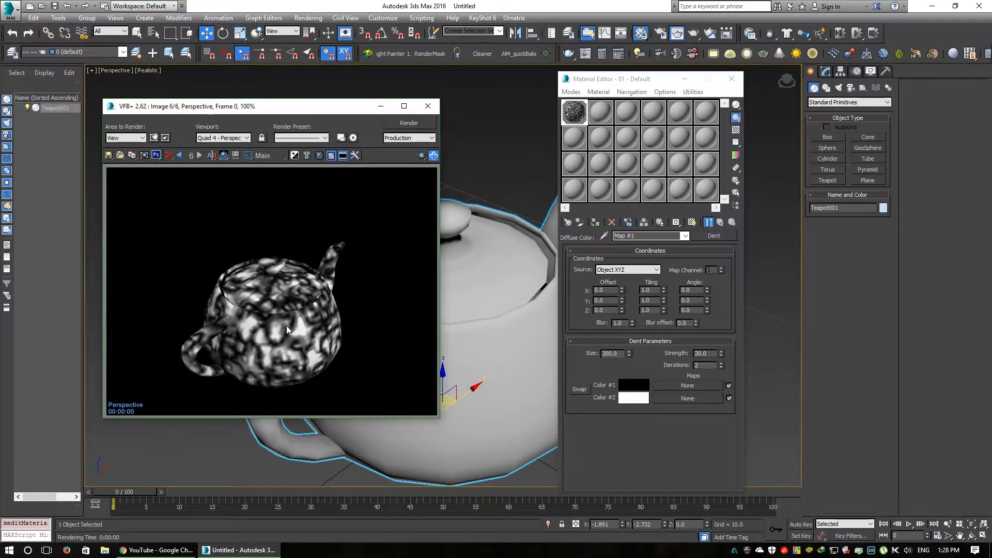
Return to the 01 - Default material level, move the Material Editor and render window apart, and display the shaded material in the viewport.
left_click(708, 222)
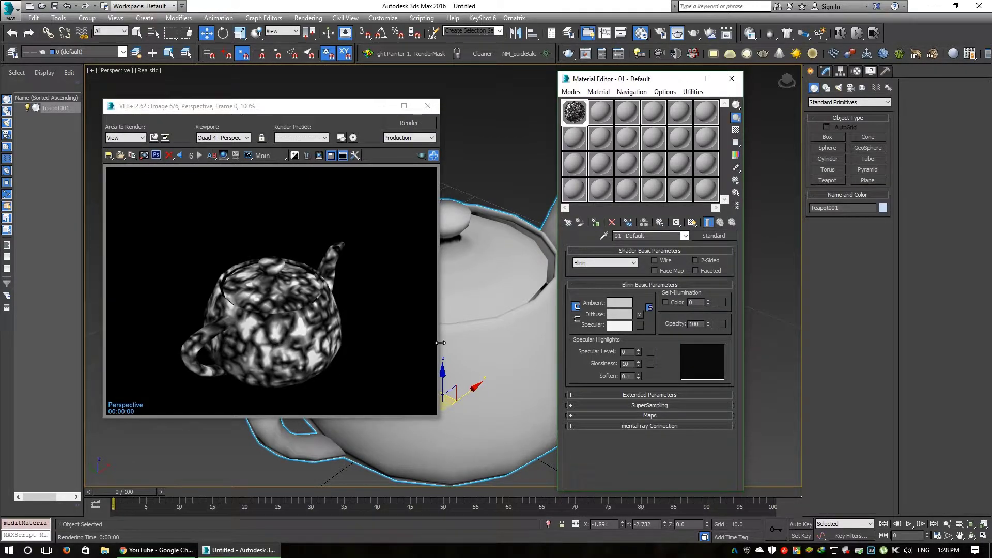
middle_click_drag(491, 359, 499, 350)
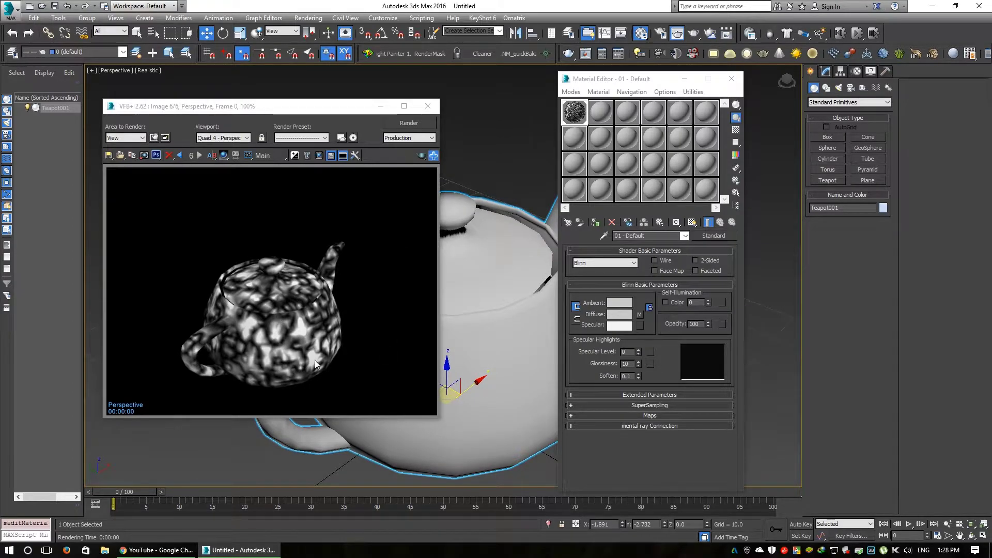
middle_click_drag(468, 340, 460, 362)
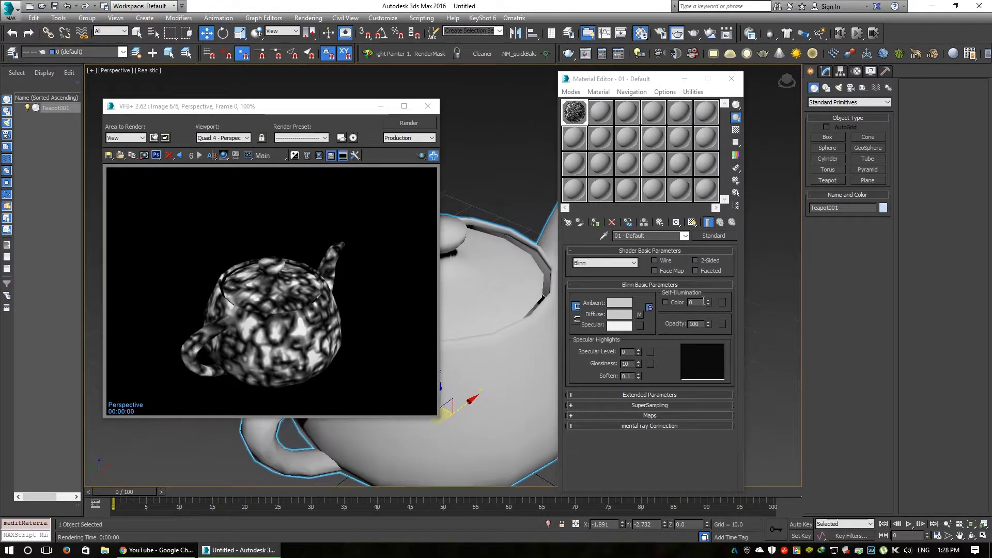
middle_click_drag(528, 344, 521, 295)
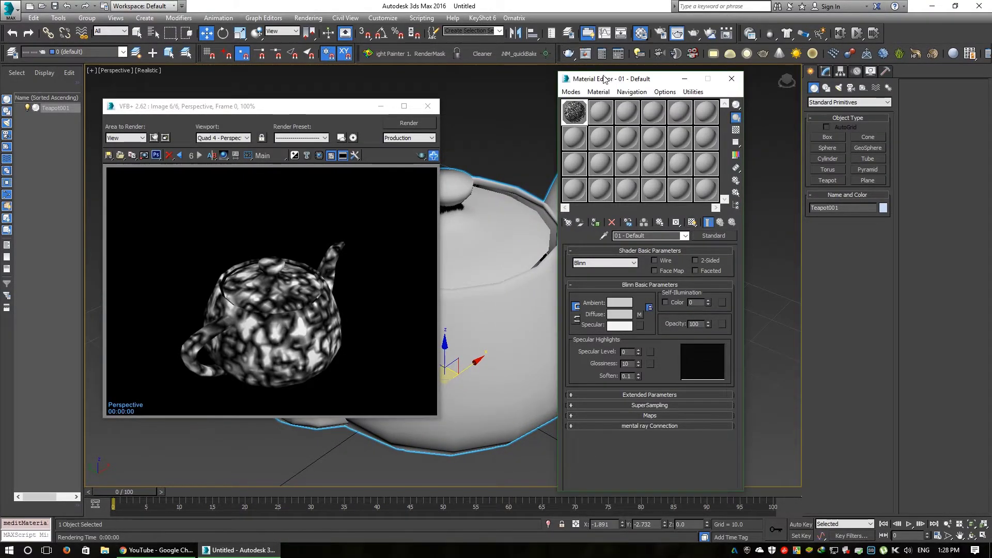
left_click_drag(605, 78, 666, 74)
left_click_drag(316, 109, 256, 108)
left_click(754, 219)
Examine the Dent pattern on the teapot in the Perspective viewport from several angles and compare it with the render.
mouse_move(547, 321)
middle_mouse_down()
mouse_move(563, 319)
mouse_move(547, 378)
mouse_move(551, 333)
middle_mouse_up()
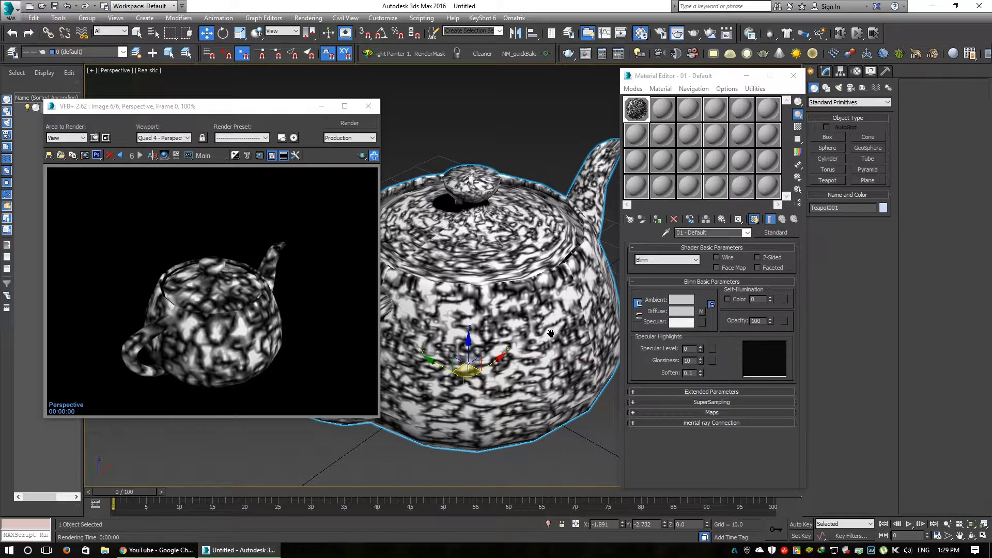
mouse_move(493, 420)
middle_mouse_down()
mouse_move(492, 434)
mouse_move(485, 424)
middle_mouse_up()
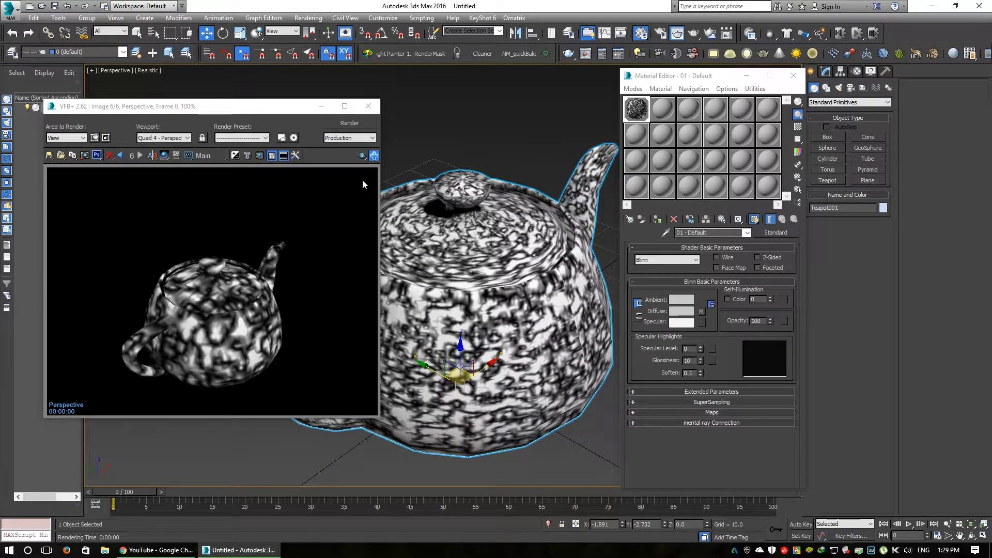
mouse_move(507, 330)
middle_mouse_down()
mouse_move(498, 302)
mouse_move(506, 332)
middle_mouse_up()
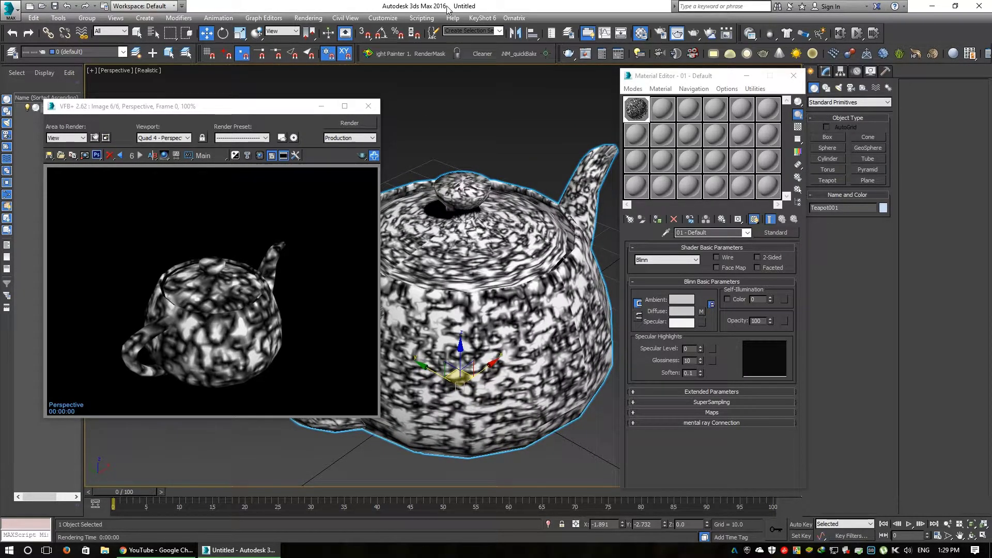
middle_click_drag(415, 368, 404, 347)
middle_click_drag(464, 313, 467, 323)
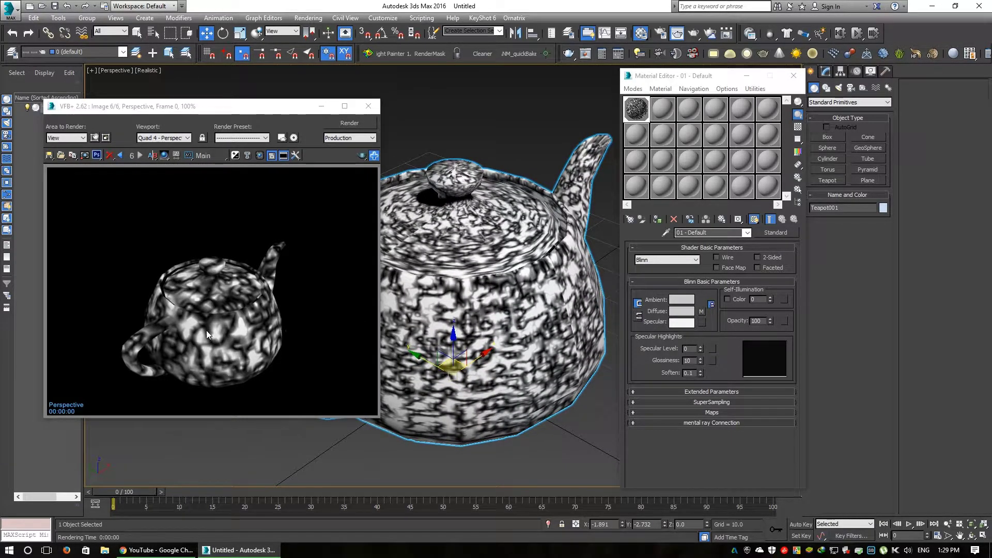
middle_click_drag(432, 351, 438, 366)
middle_click_drag(504, 400, 493, 381, "alt")
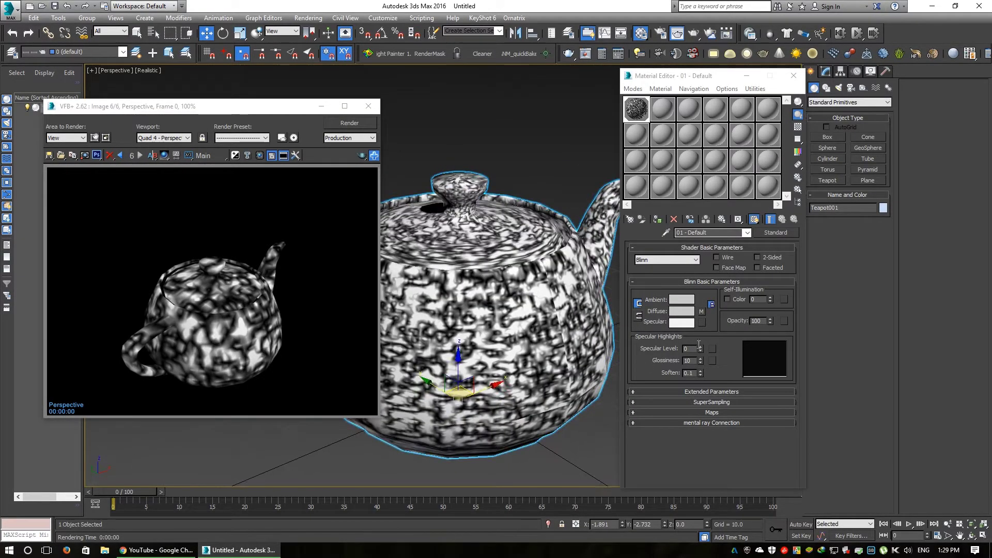
Open the diffuse Dent map's settings and review the standard maps in the Material/Map Browser, keeping the Dent type.
left_click(702, 313)
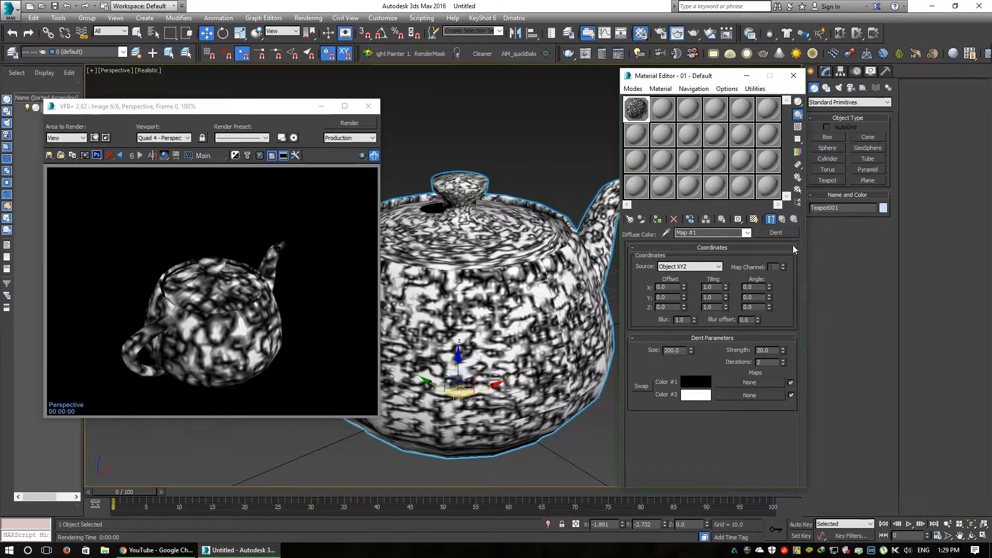
left_click(780, 233)
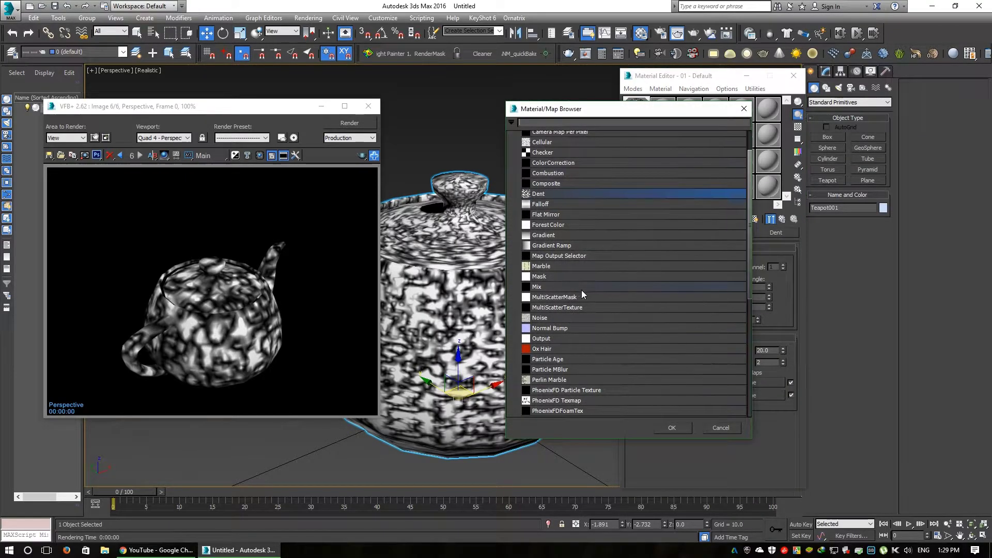
scroll(572, 185, "up", 2)
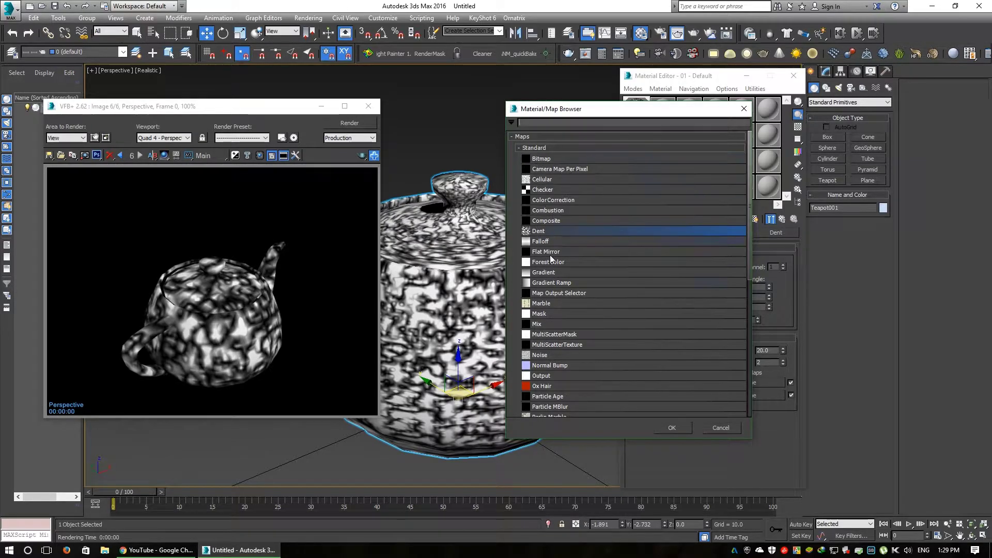
scroll(577, 375, "down", 1)
scroll(577, 374, "down", 1)
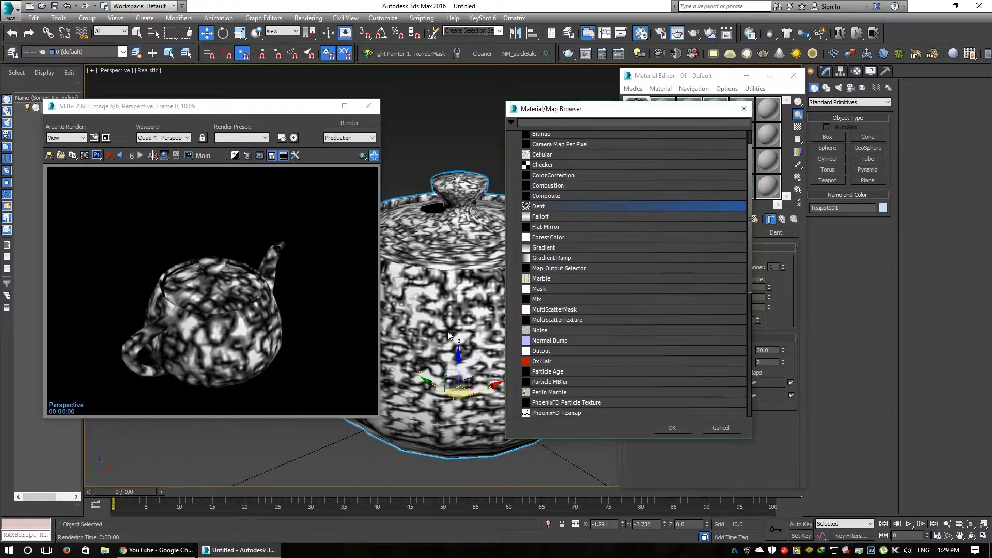
left_click(443, 340)
left_click(722, 428)
mouse_move(546, 390)
middle_mouse_down()
mouse_move(526, 386)
mouse_move(550, 378)
middle_mouse_up()
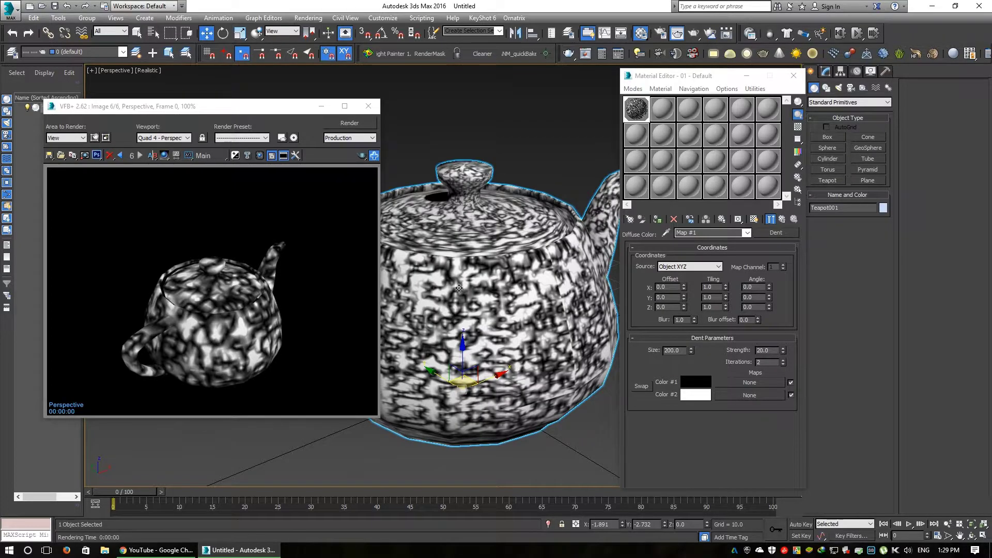
Set the Dent map's Color #1 to dark green with Red 0, Green 81, Blue 4.
left_click(688, 385)
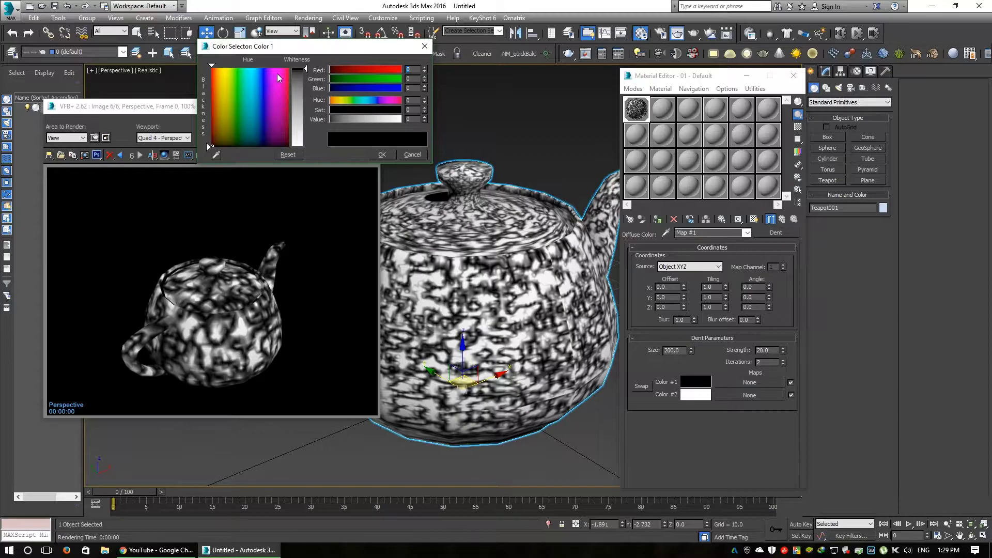
left_click(277, 77)
left_click(228, 71)
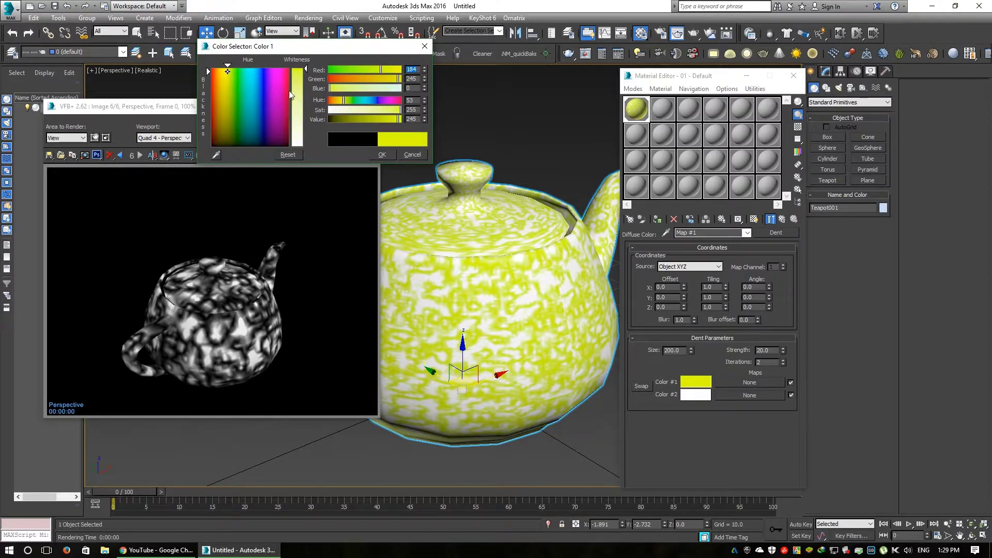
left_click(238, 121)
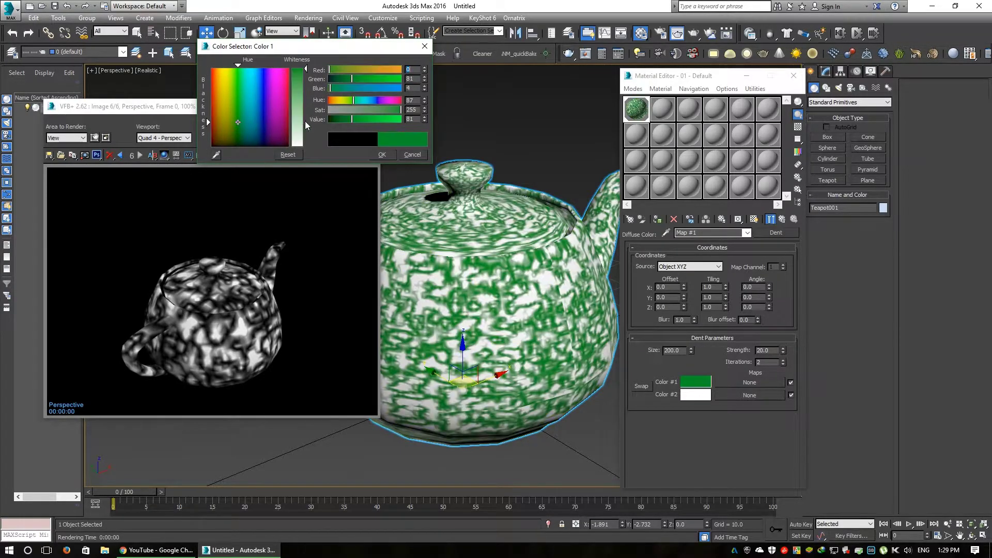
left_click(382, 154)
Set the Dent map's Color #2 to a light yellow-orange and render the teapot.
left_click(696, 395)
left_click(229, 83)
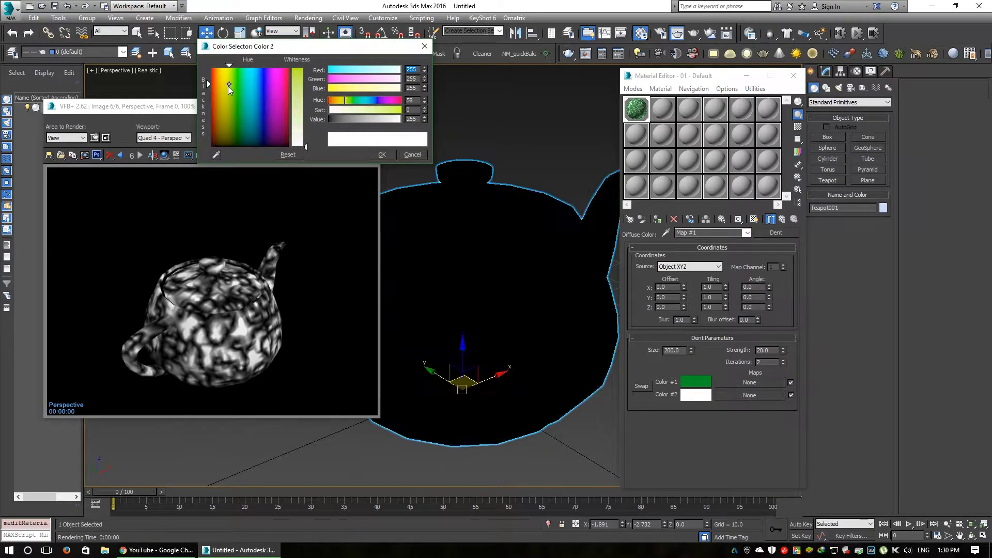
left_click_drag(228, 71, 218, 68)
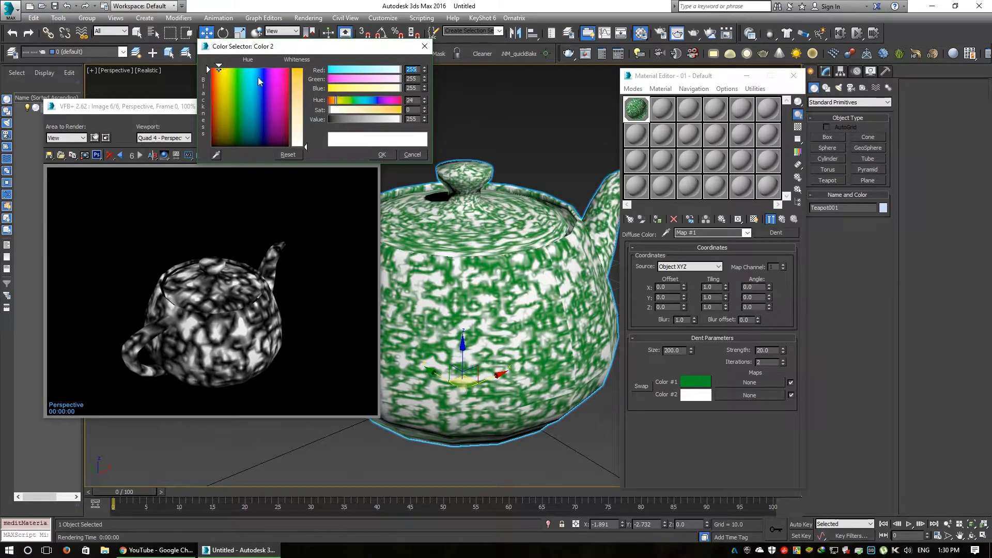
left_click(293, 79)
left_click(385, 158)
middle_click_drag(454, 275, 441, 295)
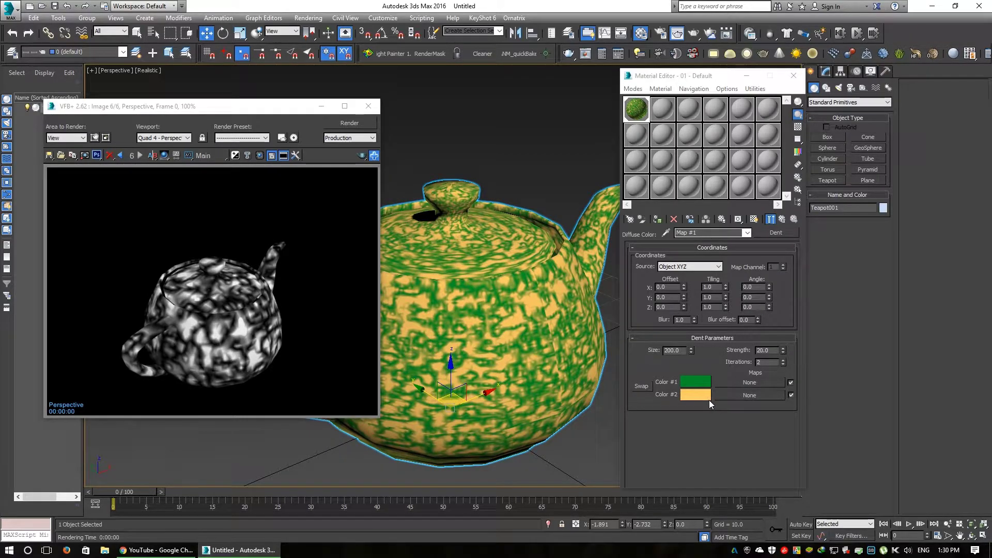
key("shift+q")
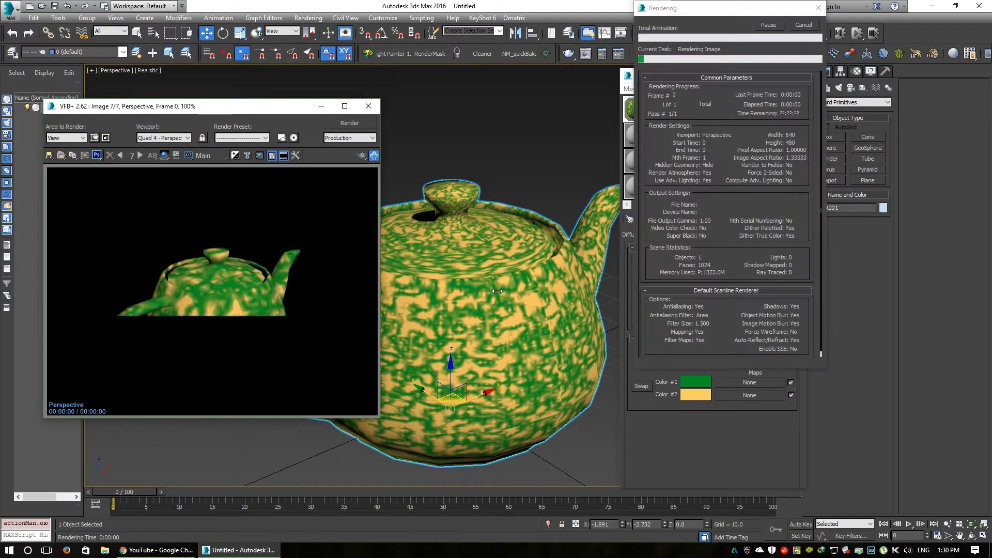
middle_click_drag(432, 345, 434, 353)
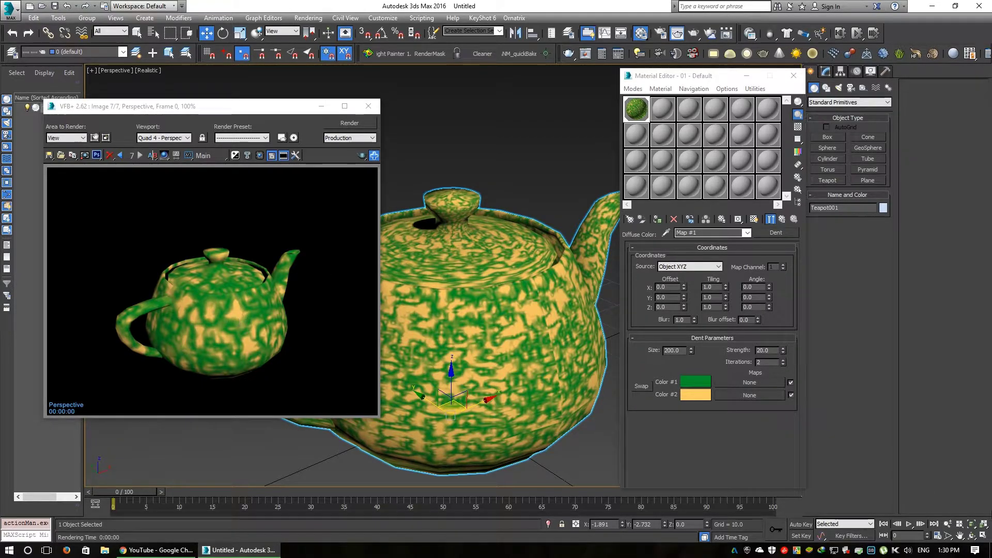
Set the Dent map's Color #2 to a saturated orange with Red 255, Green 89, Blue 3, and render the teapot again.
left_click(689, 399)
left_click(214, 67)
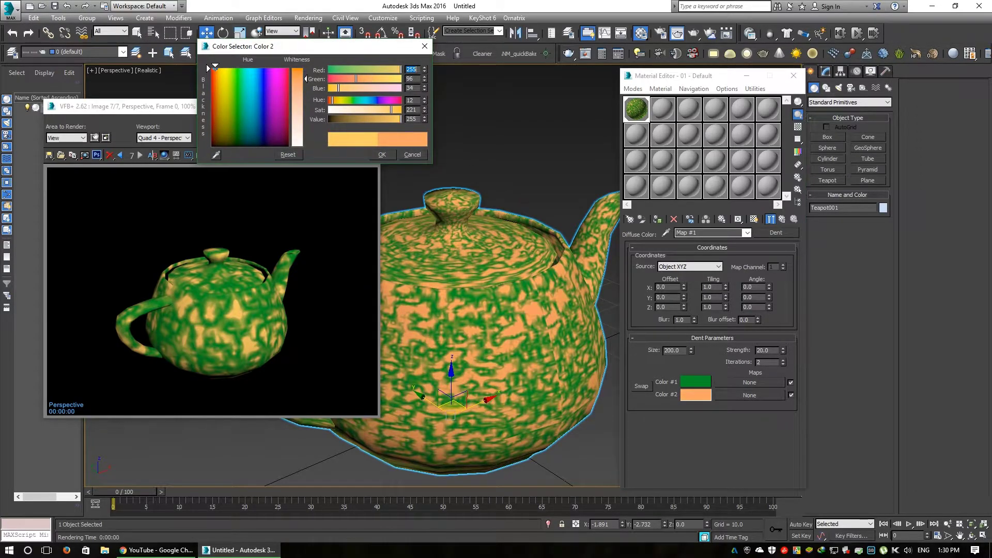
left_click_drag(338, 88, 330, 88)
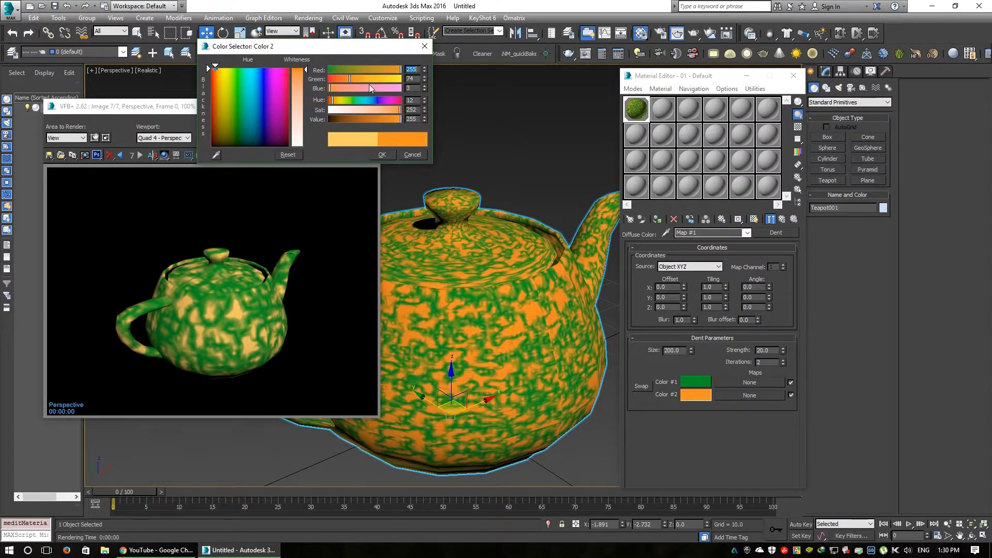
left_click(352, 79)
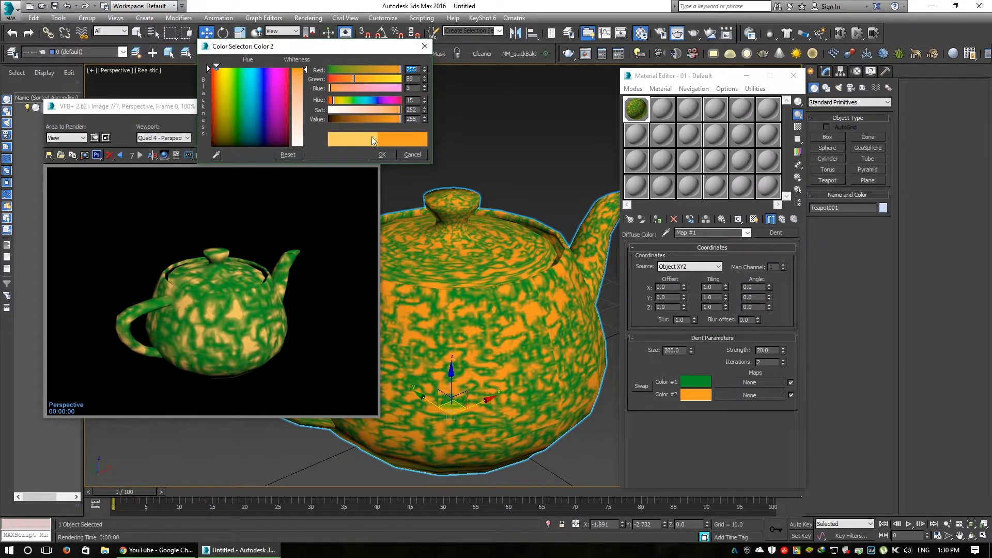
left_click(380, 154)
key("shift+q")
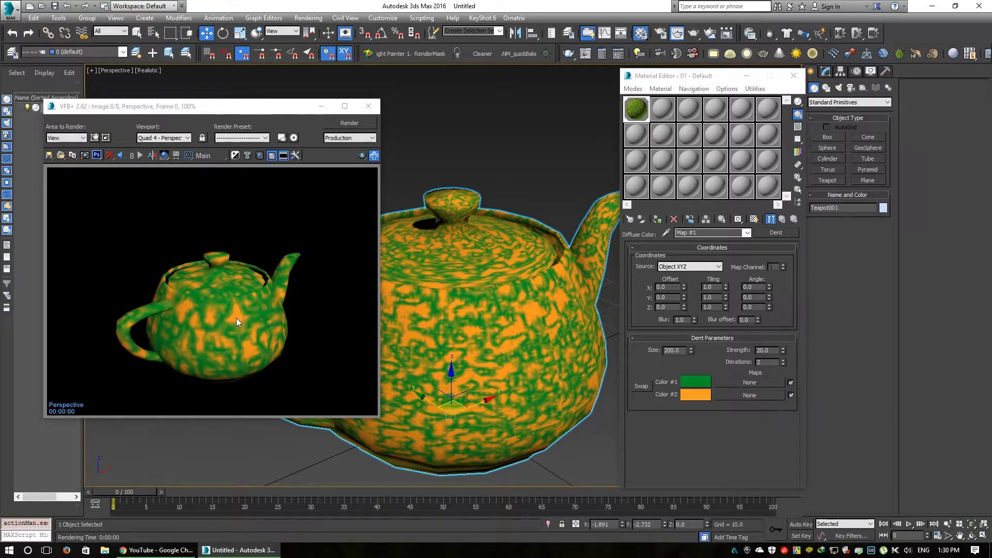
Return to the parent material, try its Specular colour at black (value 0) and white, and accept pure white at value 255.
left_click(782, 220)
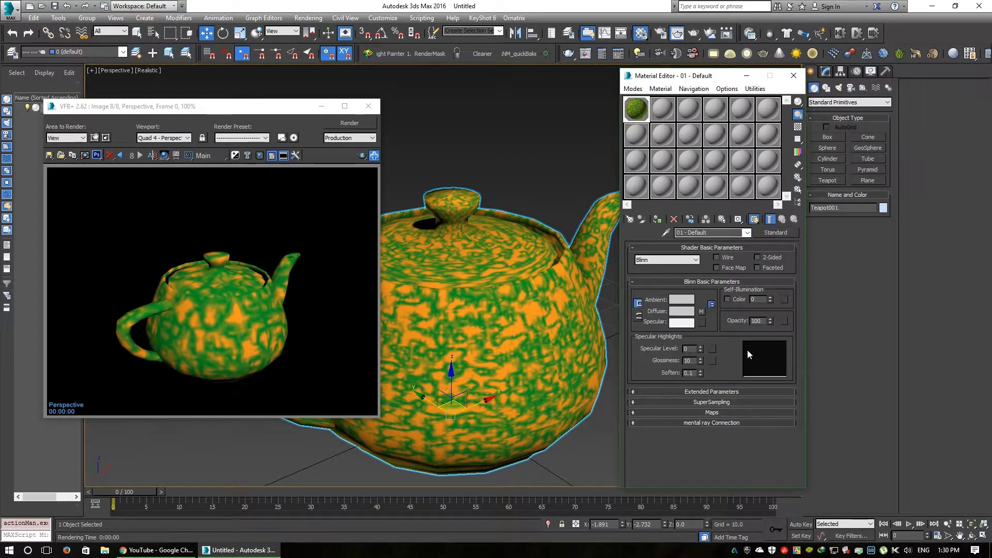
left_click(683, 323)
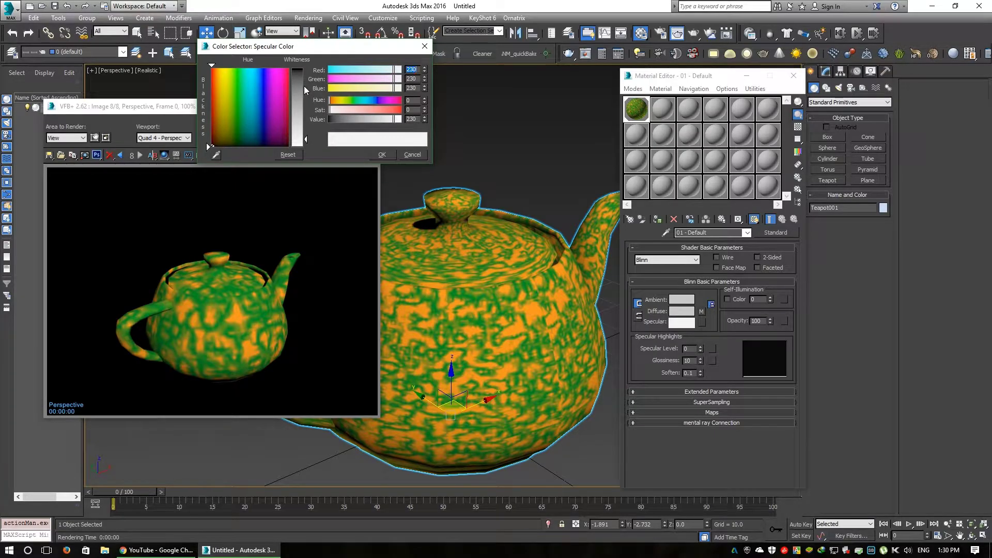
left_click_drag(302, 141, 305, 68)
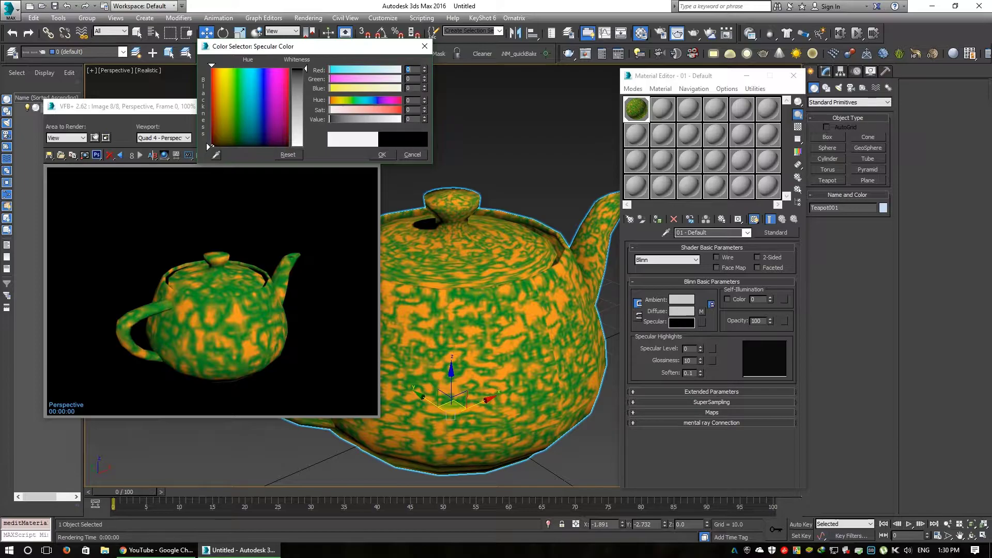
left_click_drag(305, 69, 304, 147)
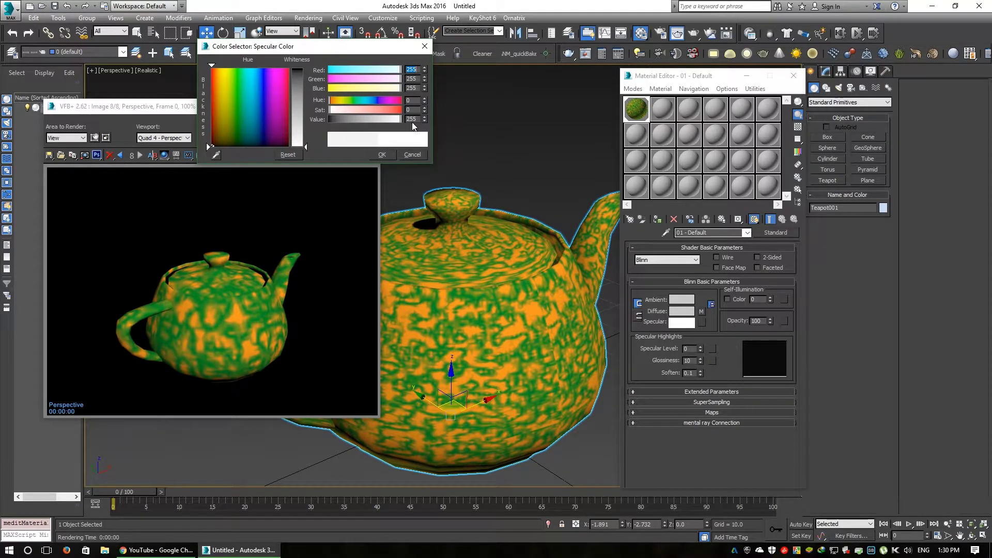
left_click_drag(303, 79, 304, 69)
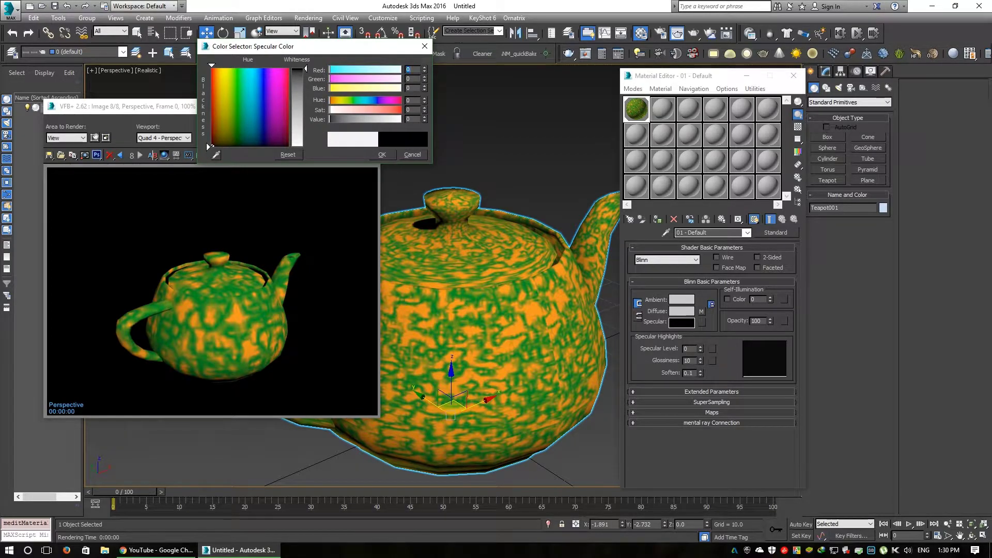
left_click_drag(305, 70, 305, 147)
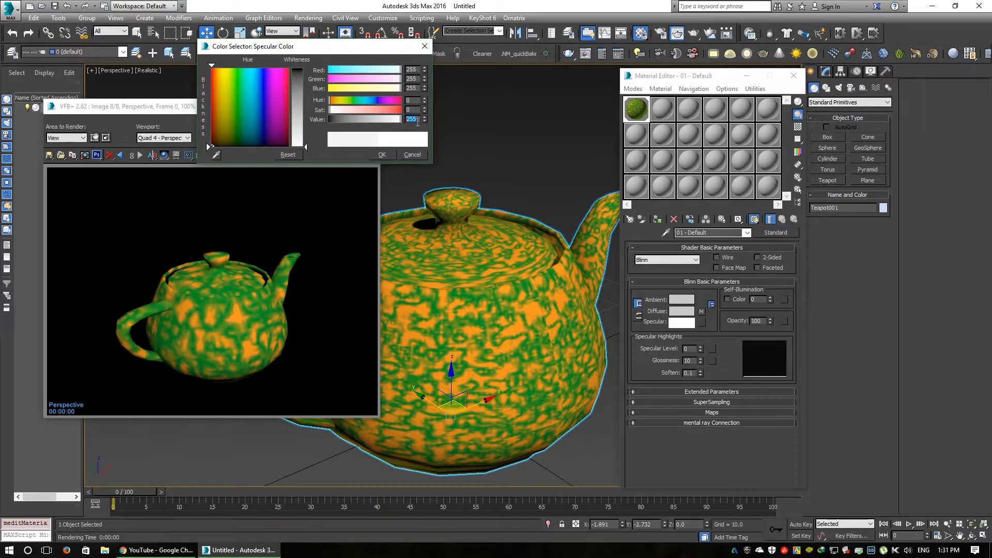
type("0")
key("Return")
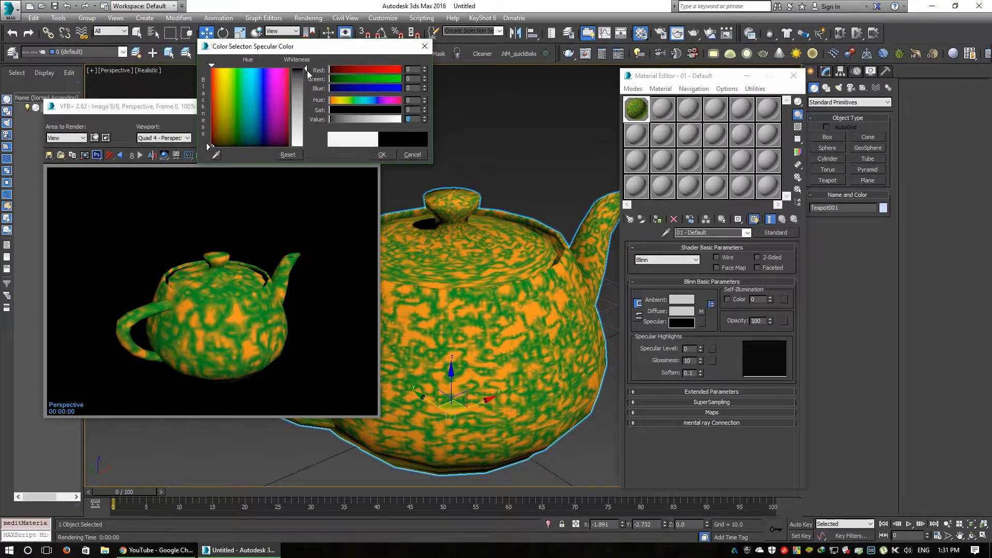
left_click_drag(307, 70, 303, 143)
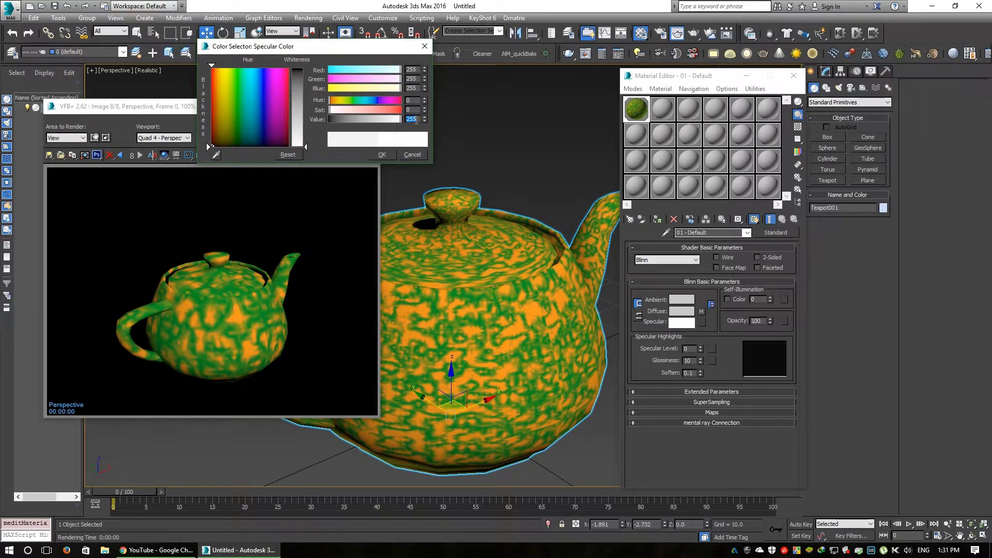
left_click(383, 156)
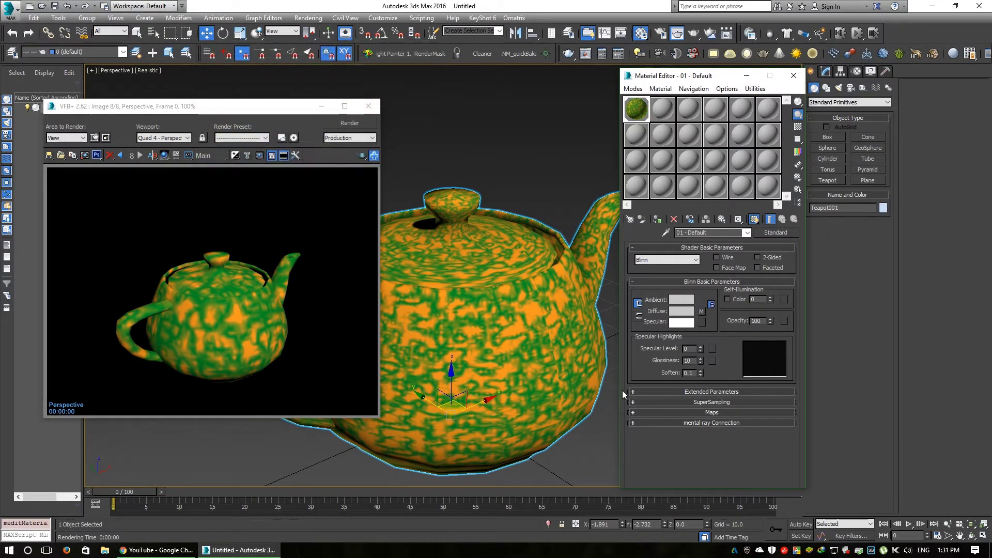
Raise the material's Specular Level to 48 and render the teapot.
middle_click_drag(524, 340, 544, 339)
left_click_drag(700, 348, 701, 334)
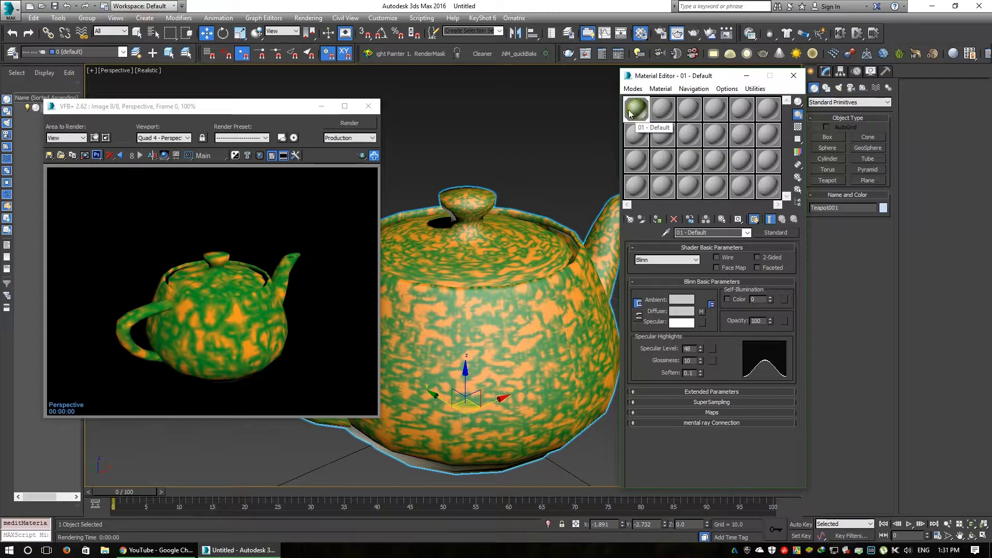
middle_click_drag(493, 411, 479, 399)
key("shift+q")
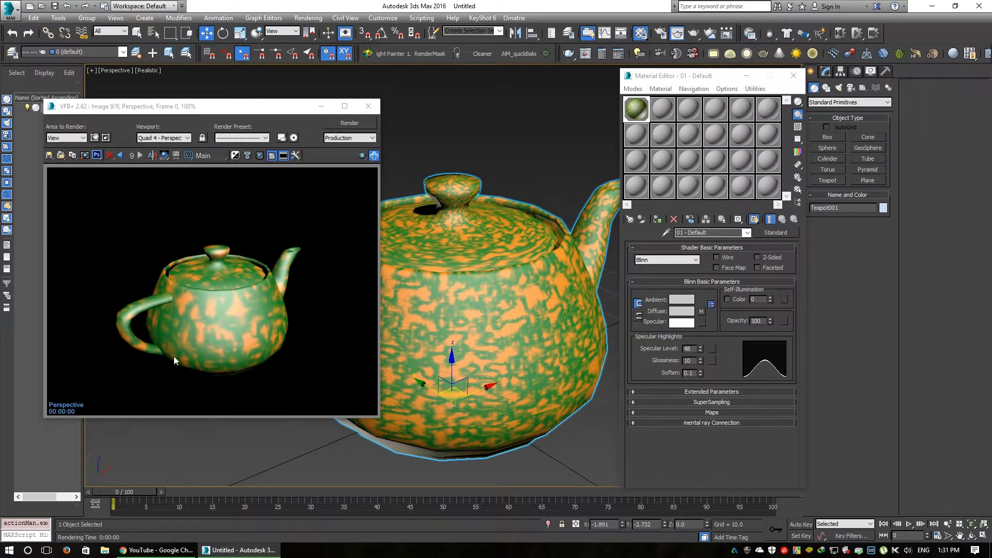
Assign a Dent map to the material's Specular Level, return to the parent material and render the teapot.
mouse_move(488, 293)
middle_mouse_down()
mouse_move(477, 343)
mouse_move(476, 305)
middle_mouse_up()
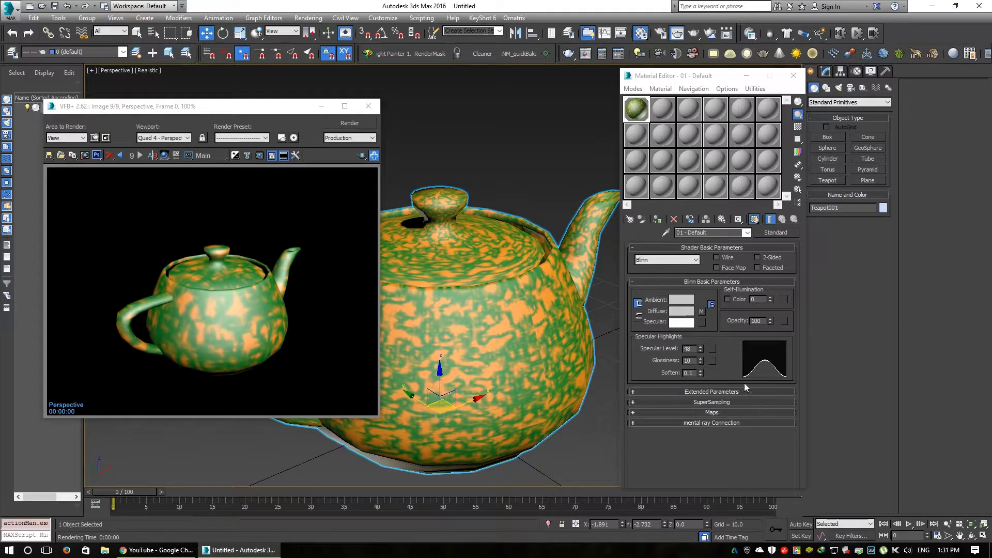
middle_click_drag(521, 386, 532, 377)
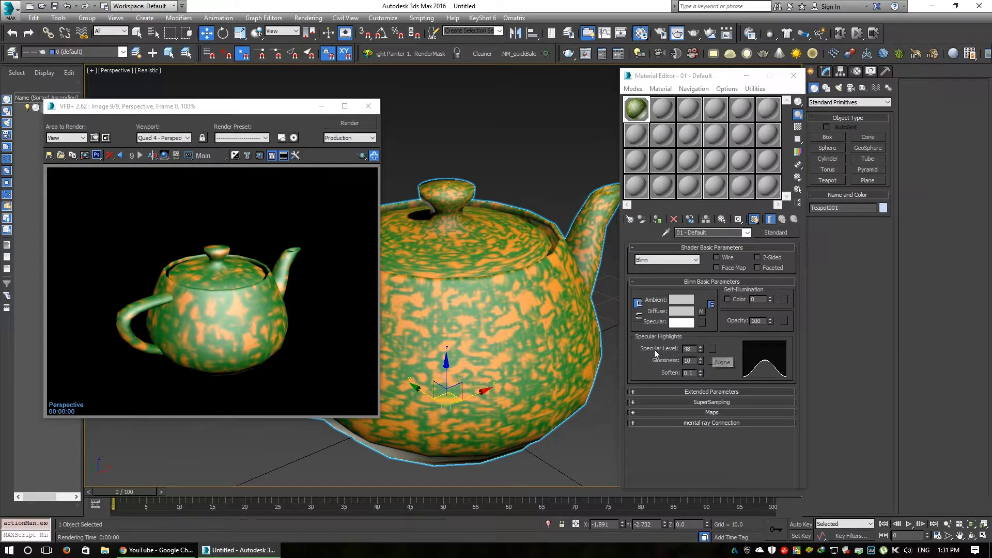
left_click(712, 349)
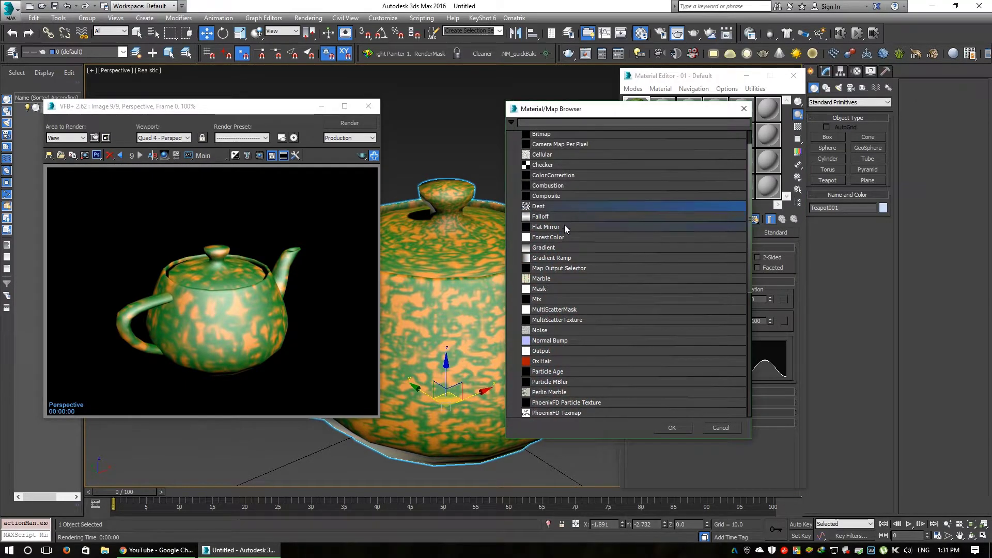
double_click(540, 207)
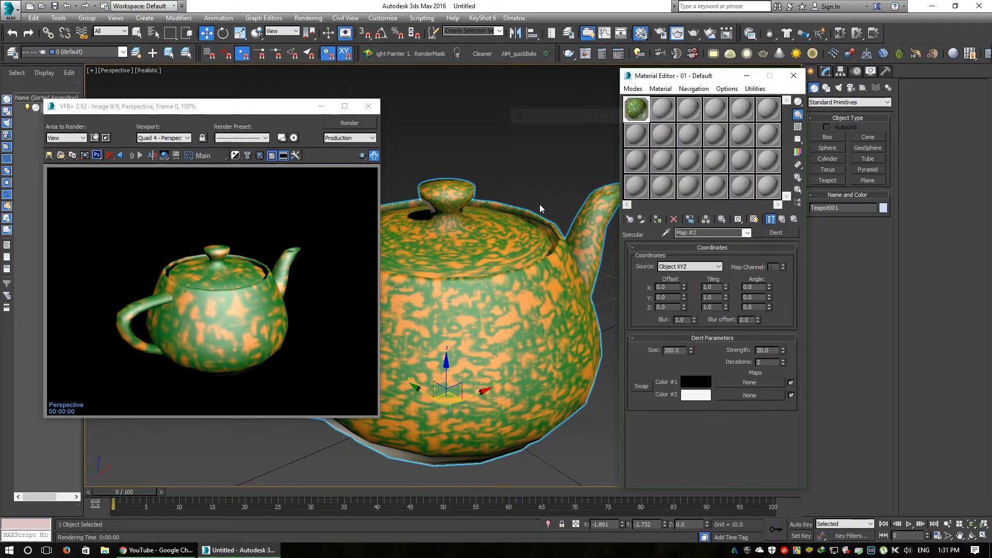
left_click(782, 221)
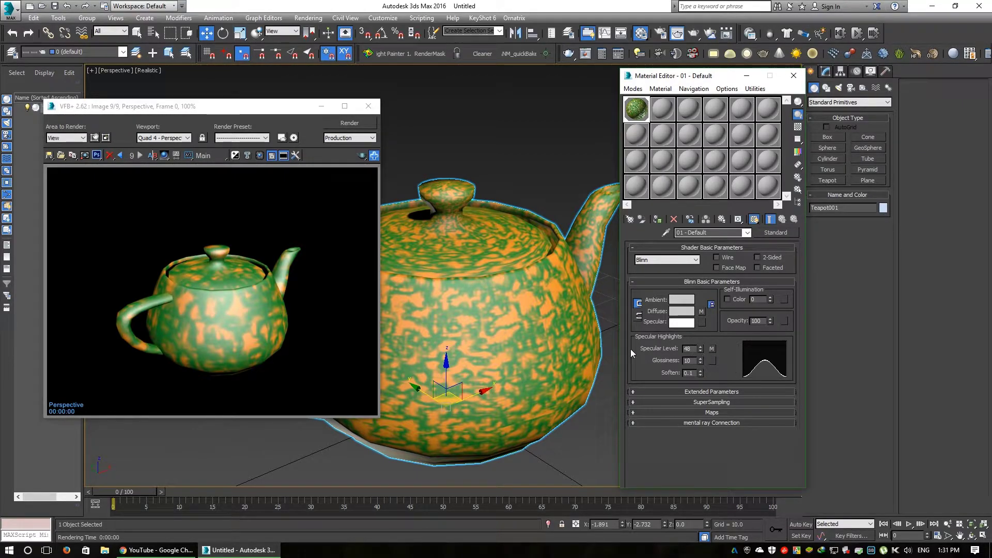
left_click(712, 348)
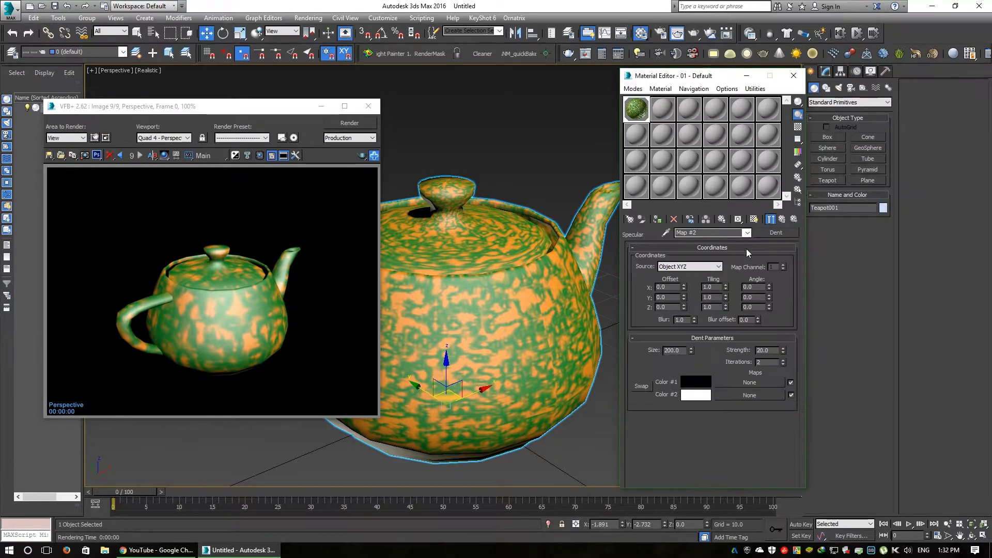
left_click(782, 219)
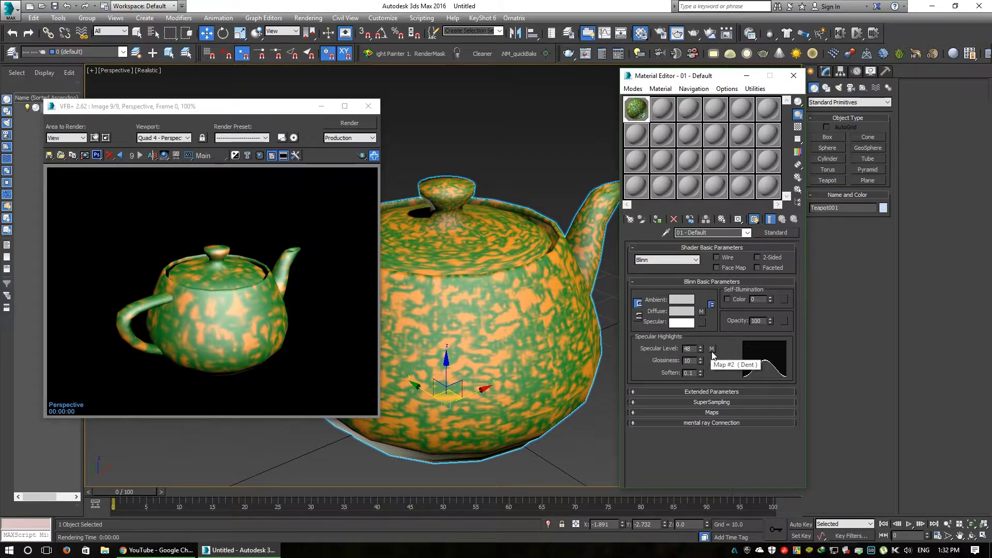
middle_click_drag(517, 368, 516, 389)
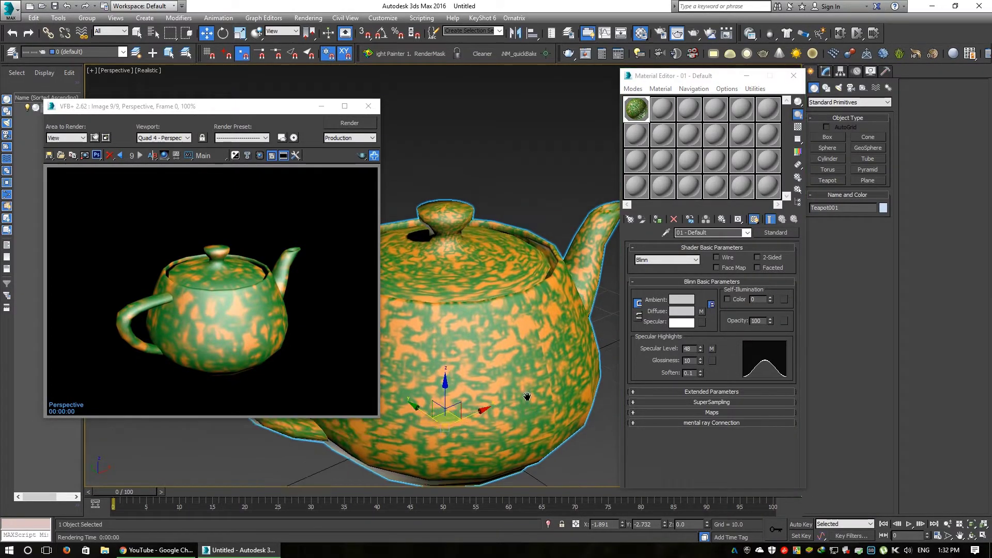
key("shift+q")
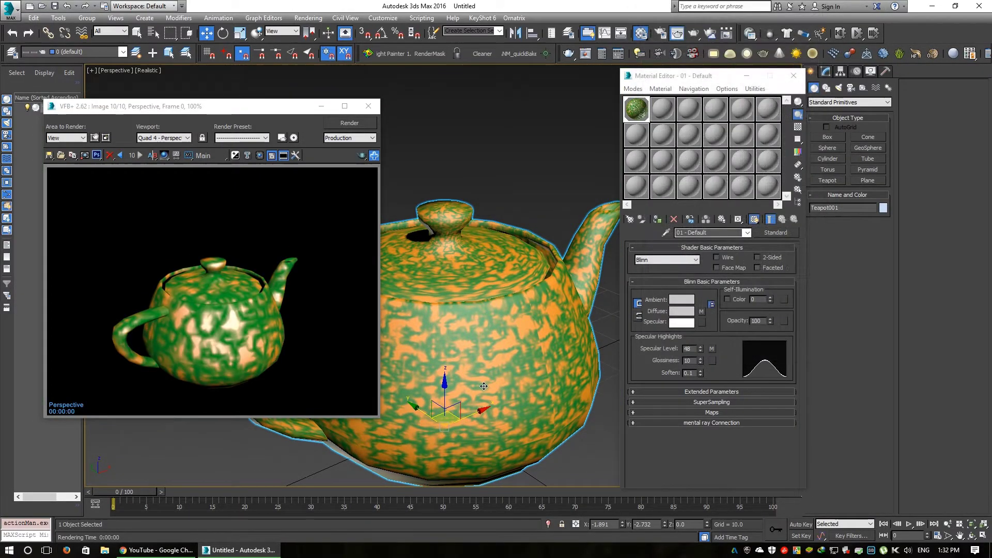
Try a grey with value 89 as Color #1 of the Specular Level Dent map and render the teapot.
middle_click_drag(496, 417, 507, 394)
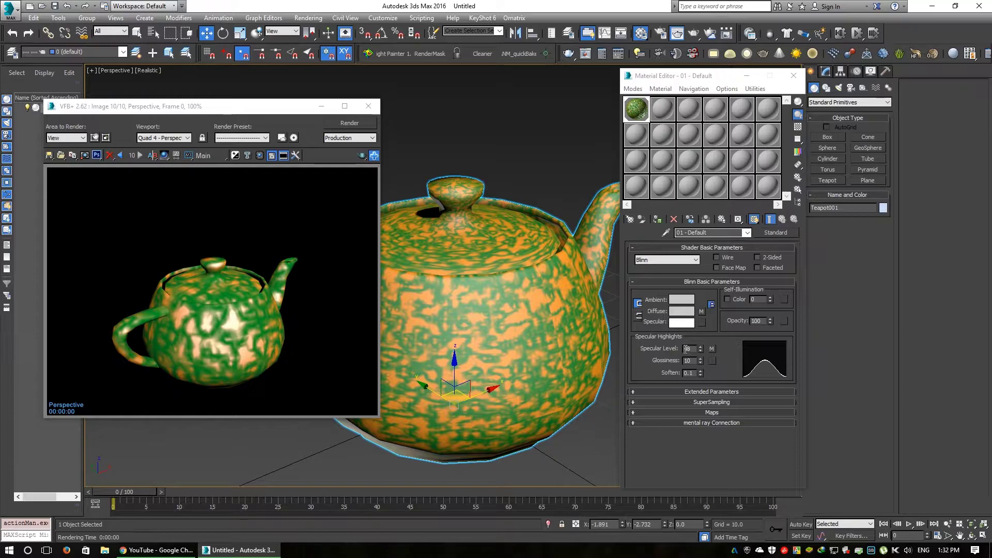
left_click(714, 349)
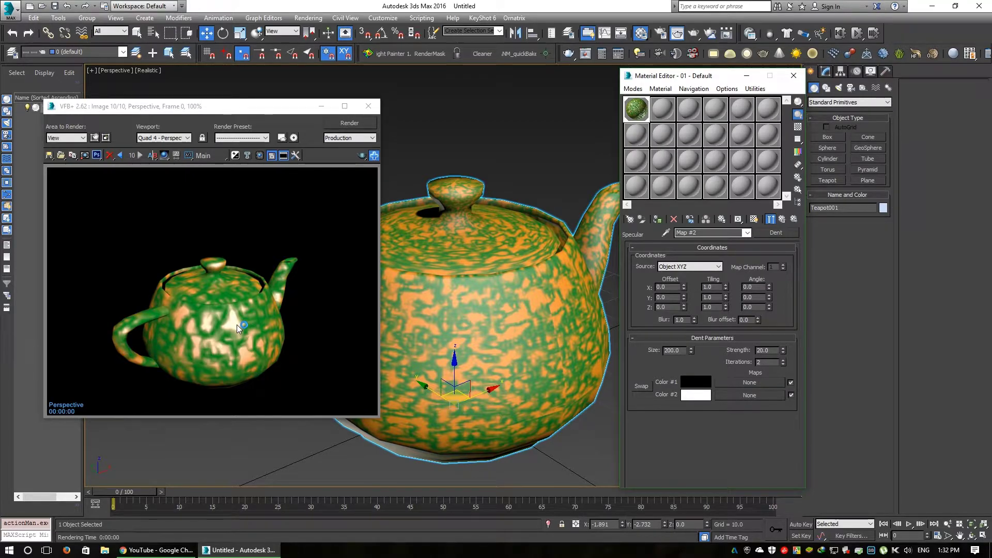
left_click(781, 219)
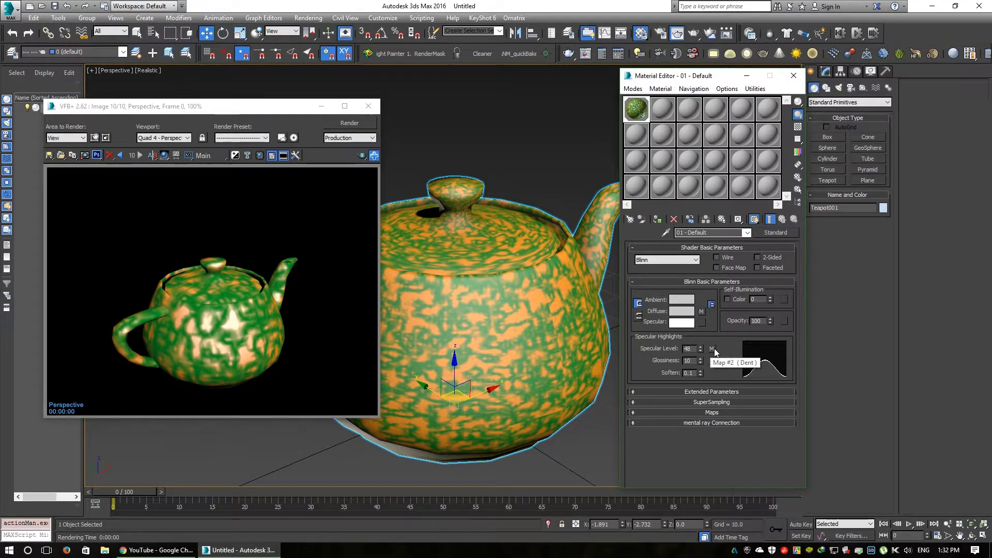
left_click(713, 349)
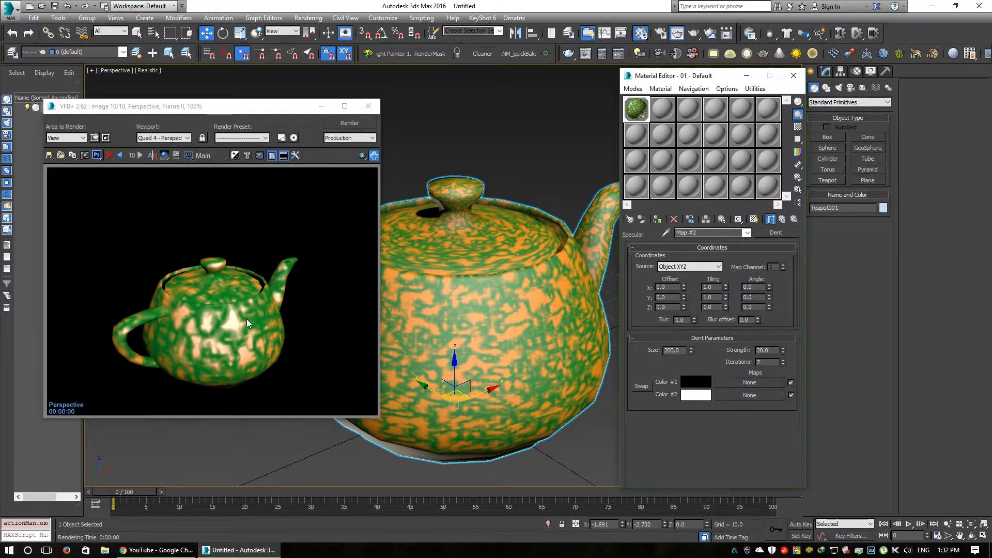
left_click(693, 383)
left_click(297, 95)
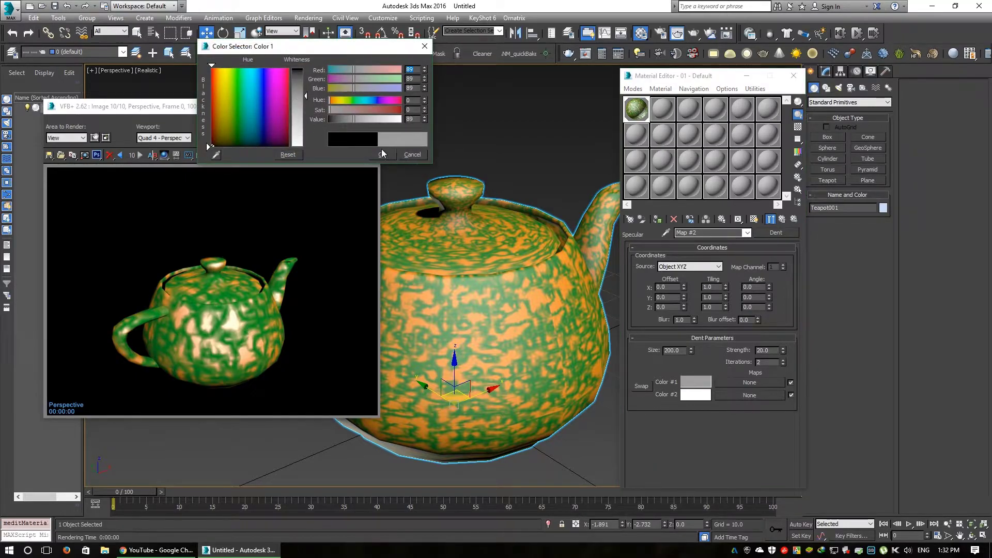
left_click(383, 155)
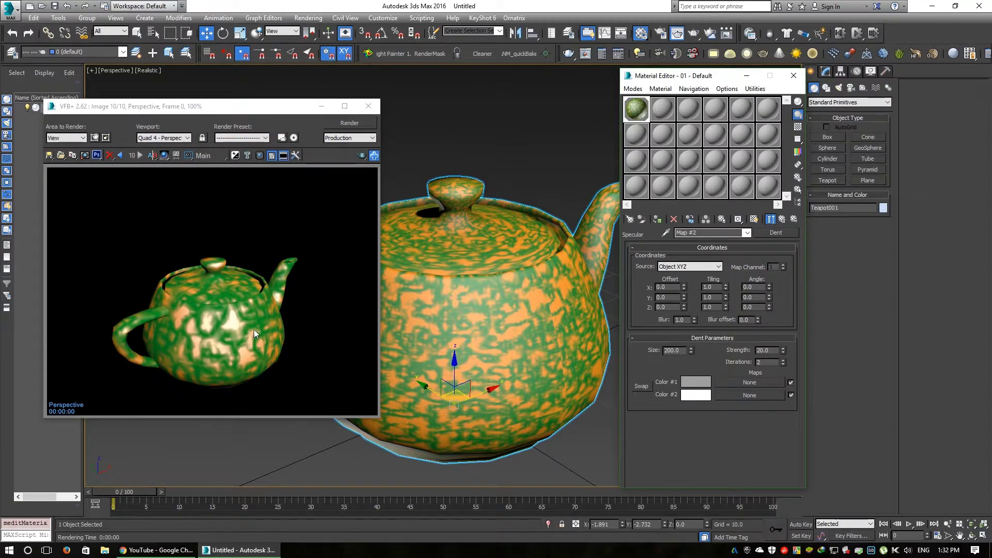
key("shift+q")
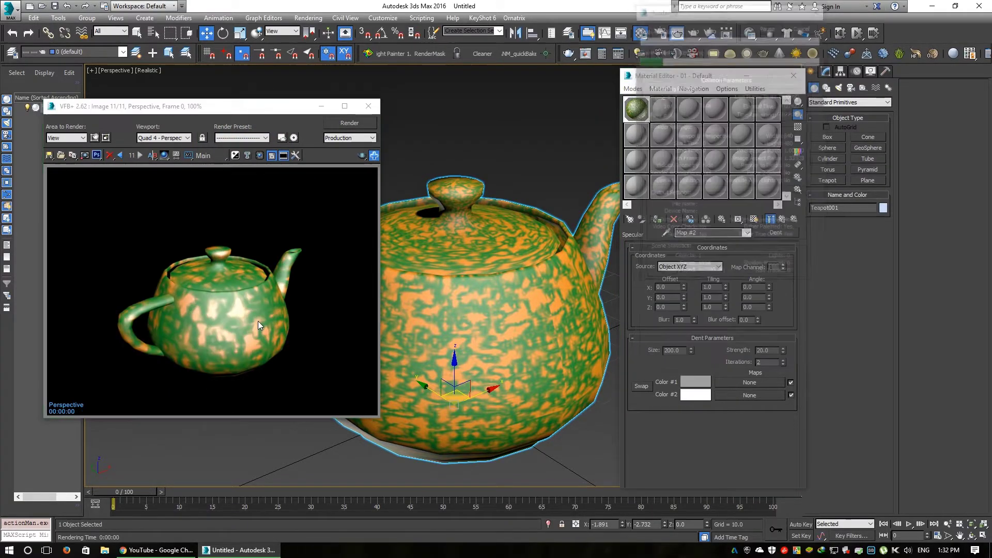
Set Color #1 of the Specular Level Dent map back to black with value 0 and return to the parent material.
left_click(695, 381)
left_click_drag(307, 77, 306, 66)
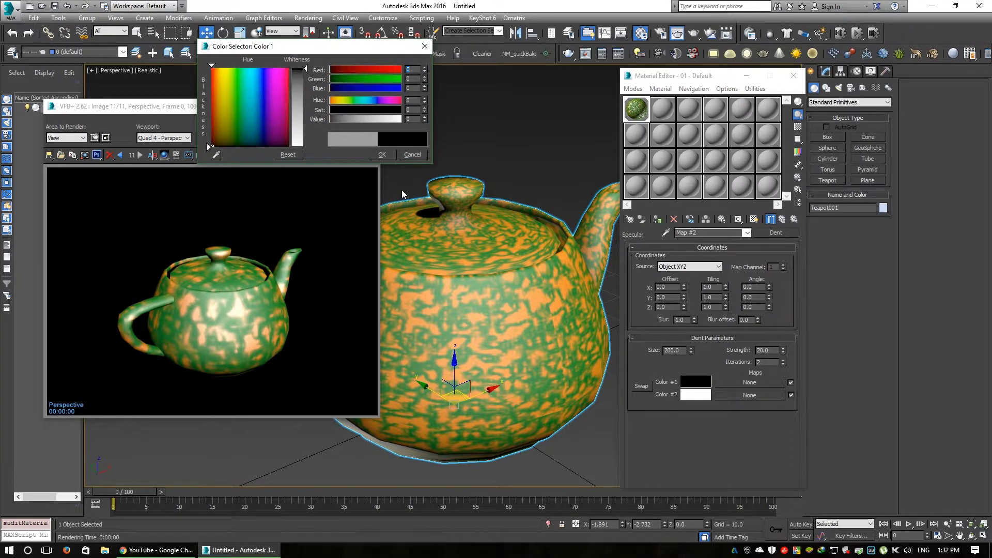
left_click(379, 155)
mouse_move(504, 347)
middle_mouse_down("alt")
mouse_move(534, 375)
mouse_move(531, 362)
mouse_move(504, 357)
mouse_move(510, 365)
mouse_move(501, 309)
mouse_move(531, 348)
mouse_move(492, 356)
middle_mouse_up("alt")
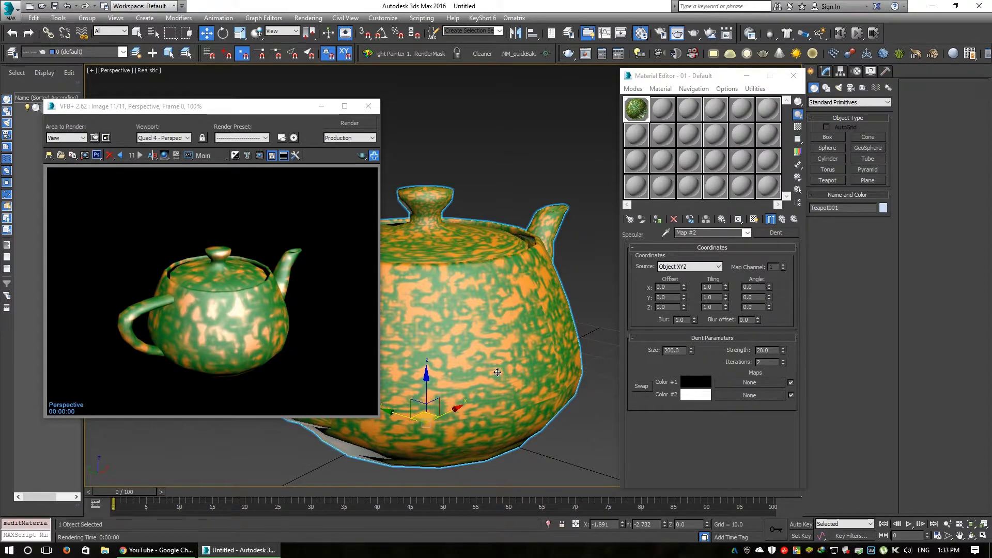
left_click(782, 219)
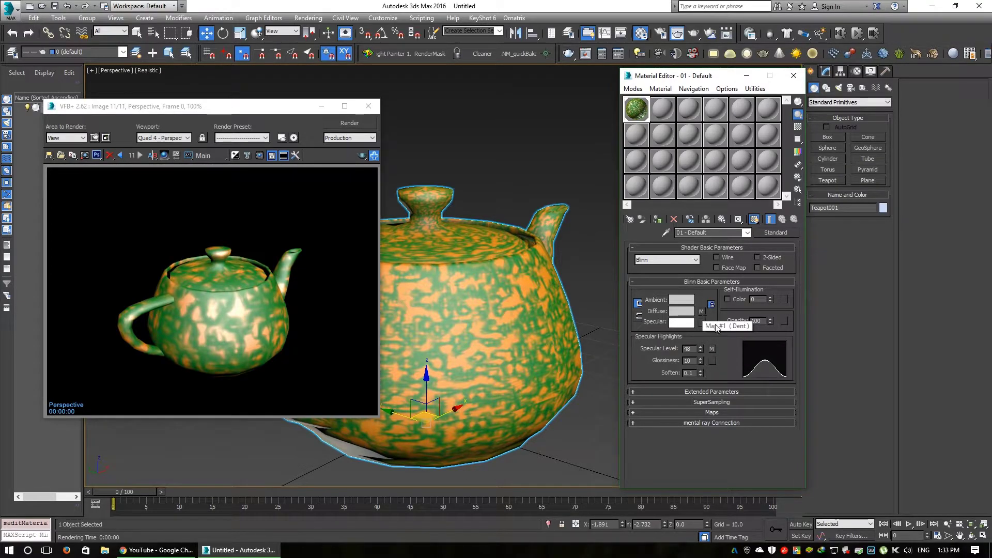
left_click(713, 349)
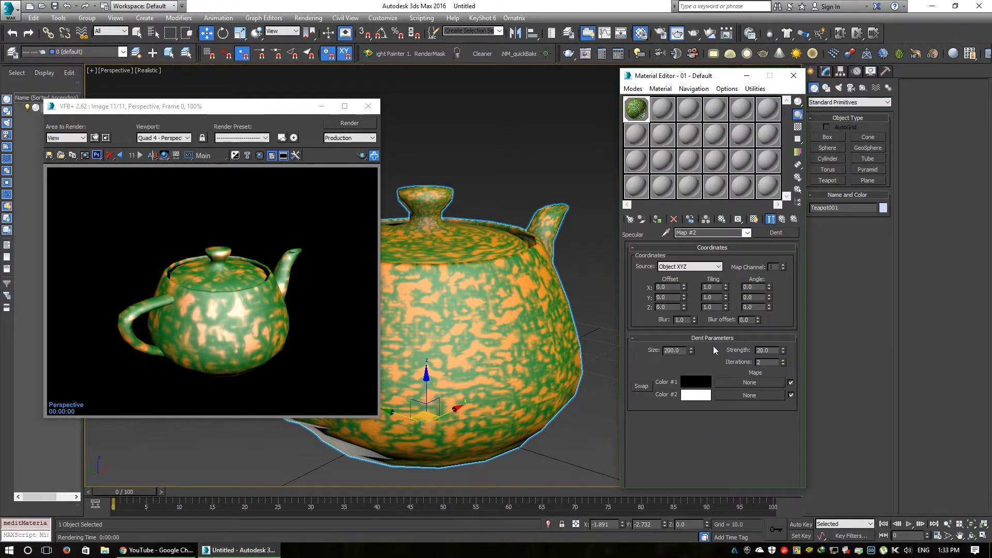
left_click(782, 220)
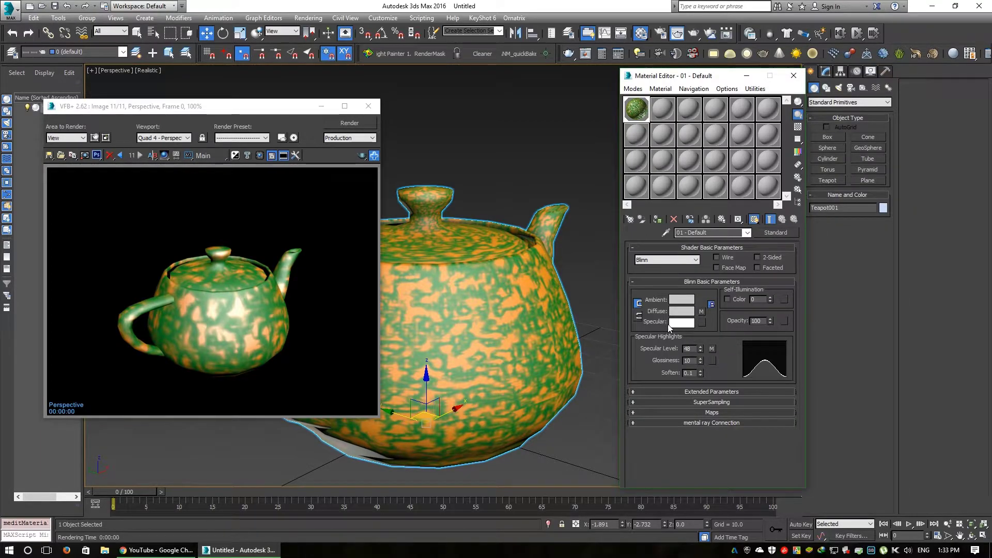
Assign a Dent map to the material's Specular colour, review its parameters and return to the parent material.
left_click(701, 323)
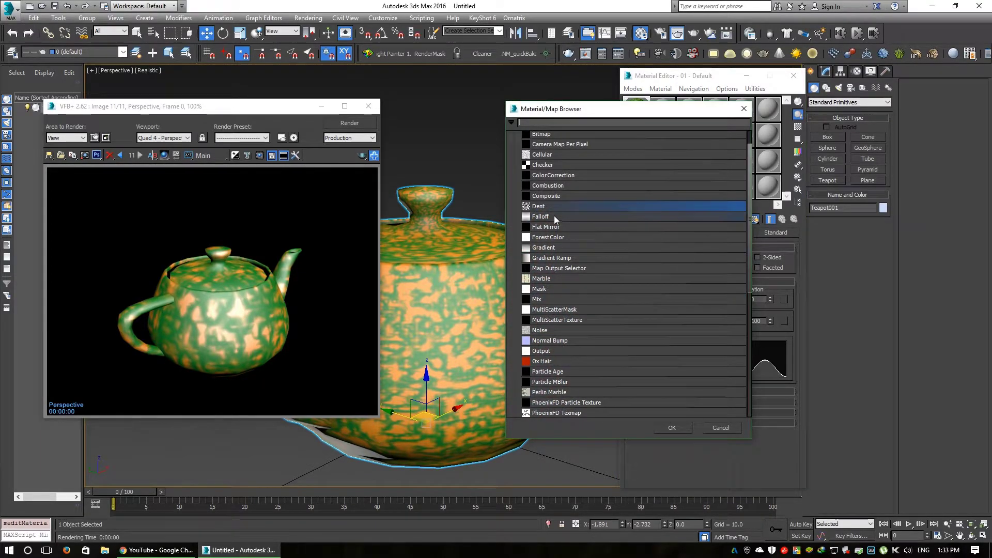
left_click(677, 428)
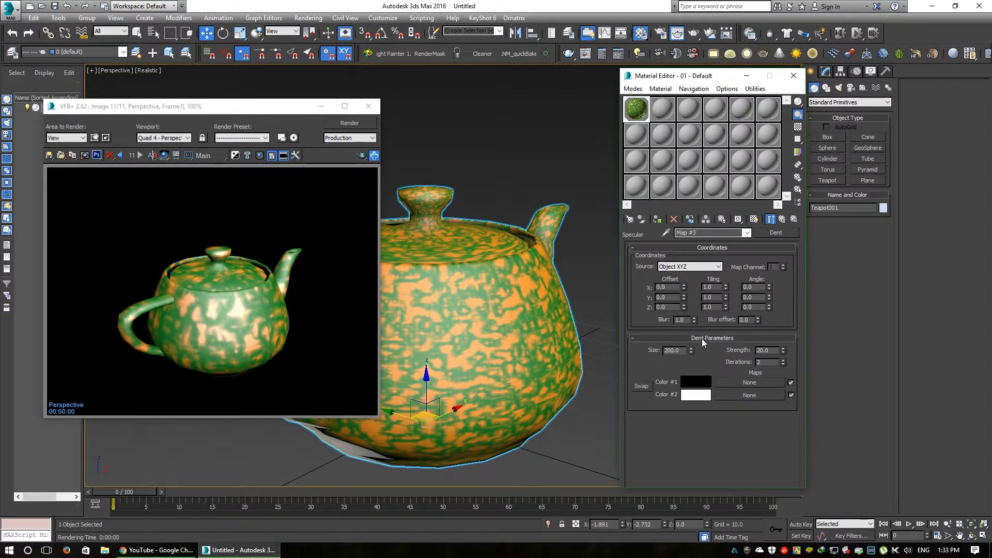
left_click(785, 219)
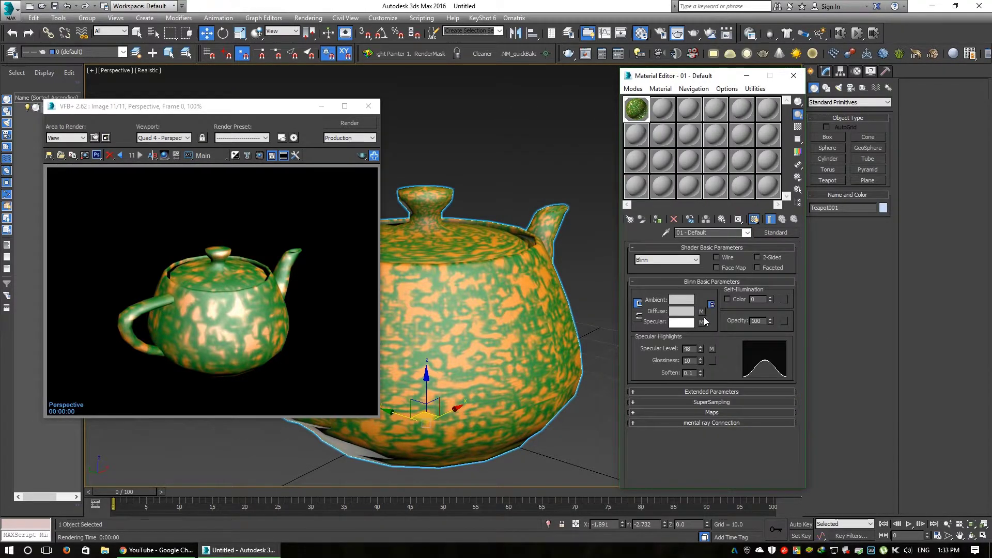
left_click(702, 323)
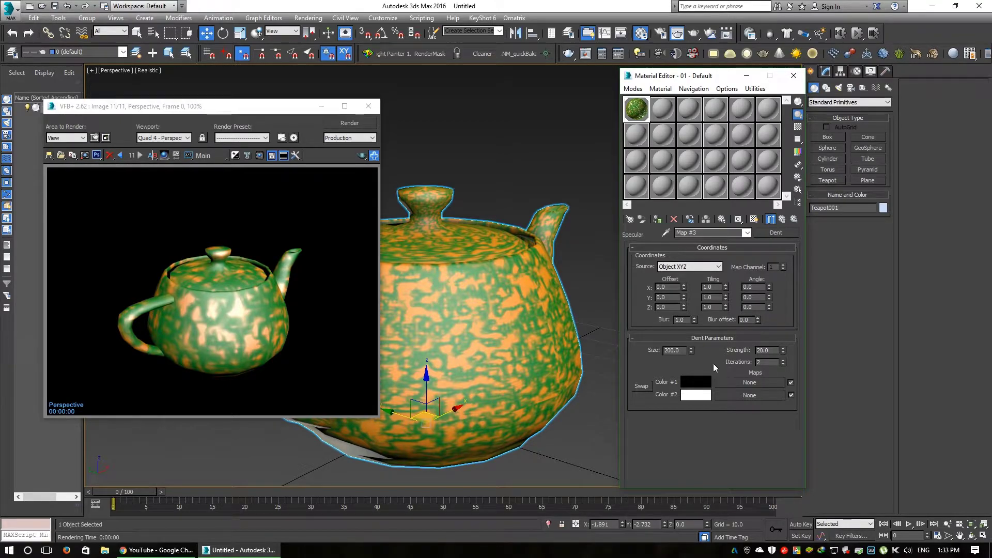
middle_click_drag(501, 331, 512, 305, "alt")
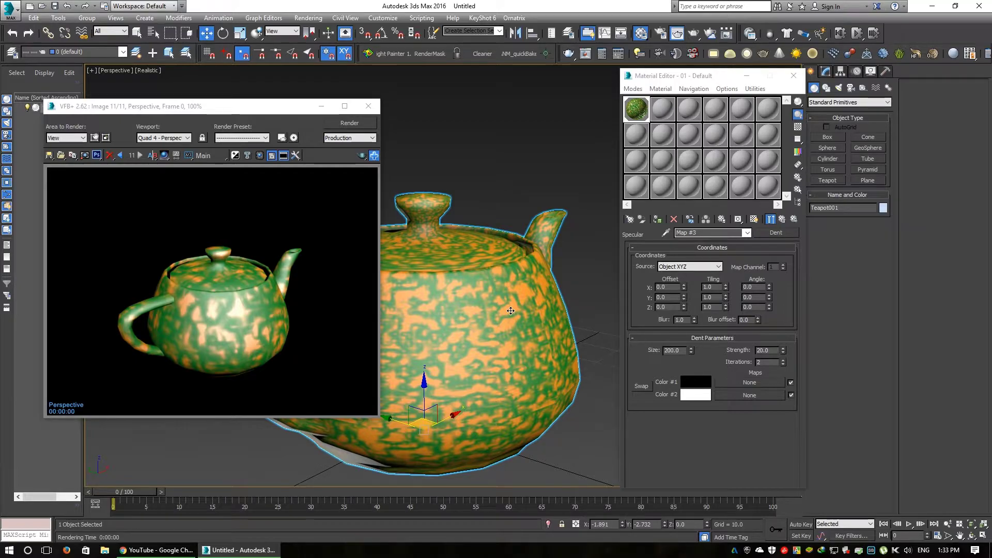
scroll(510, 310, "up", 6)
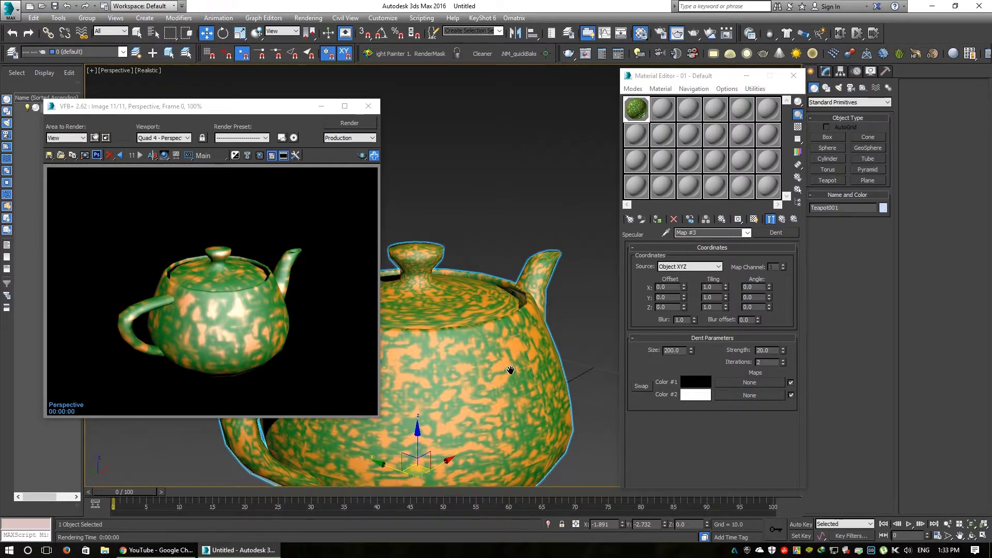
scroll(536, 347, "down", 6)
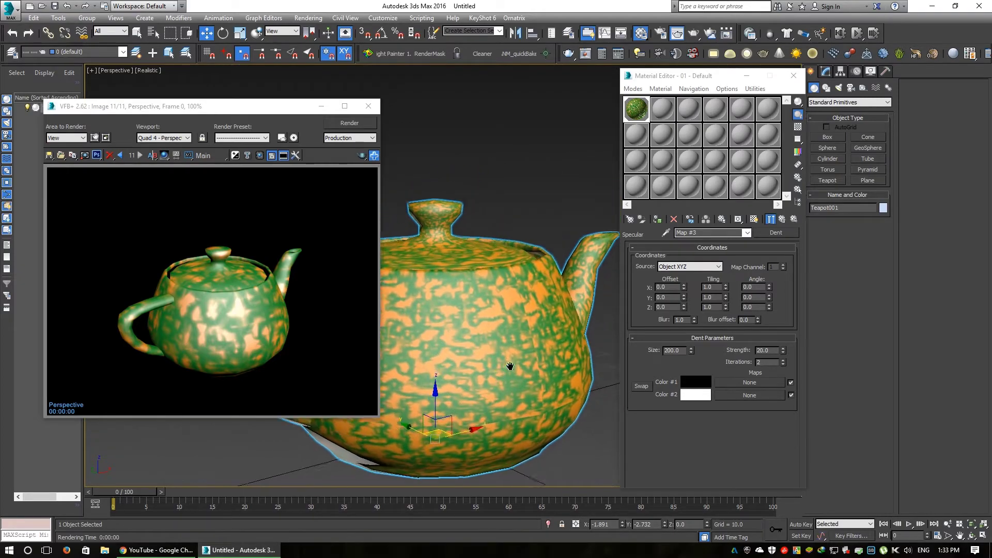
left_click(782, 219)
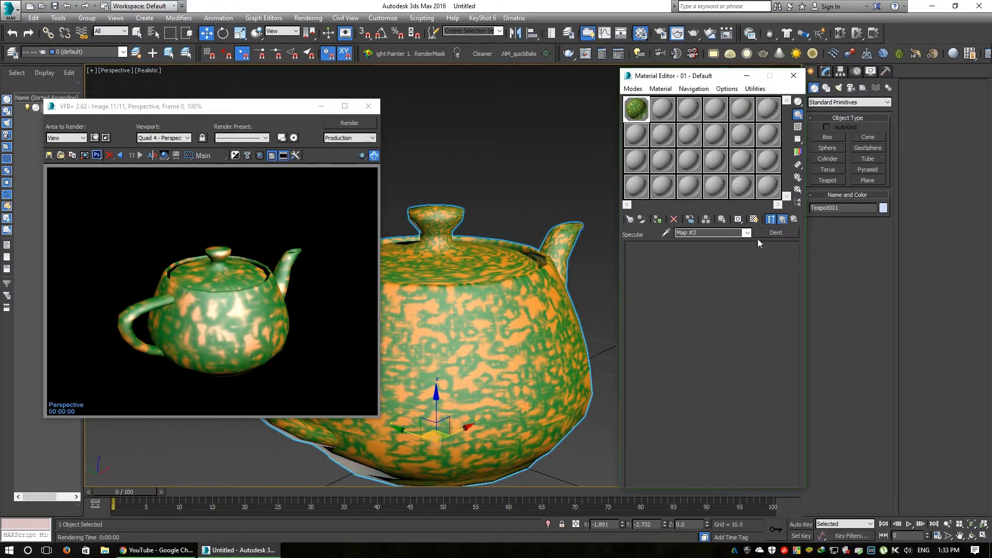
middle_click_drag(561, 356, 460, 315, "alt")
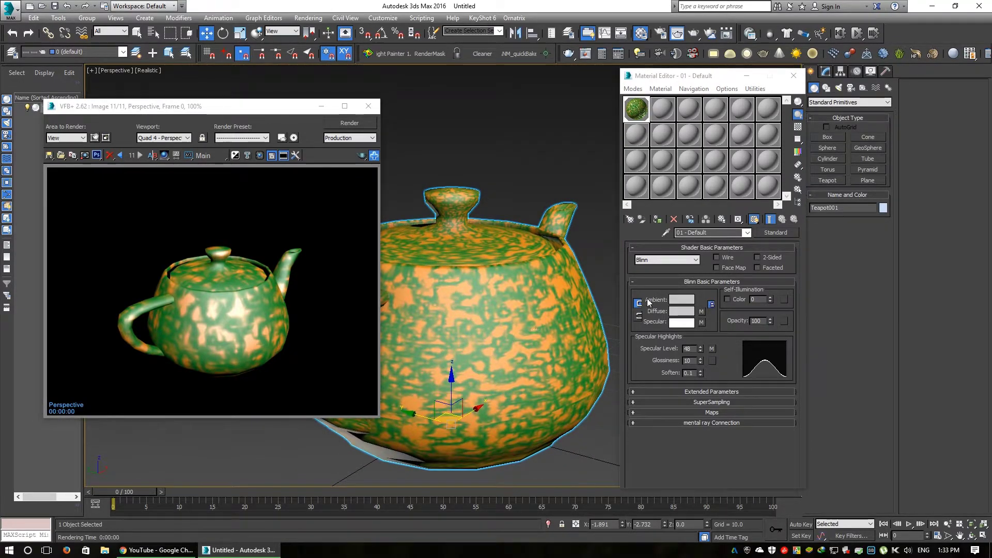
Open the Diffuse colour's Dent map and examine its pattern on the teapot.
left_click(701, 311)
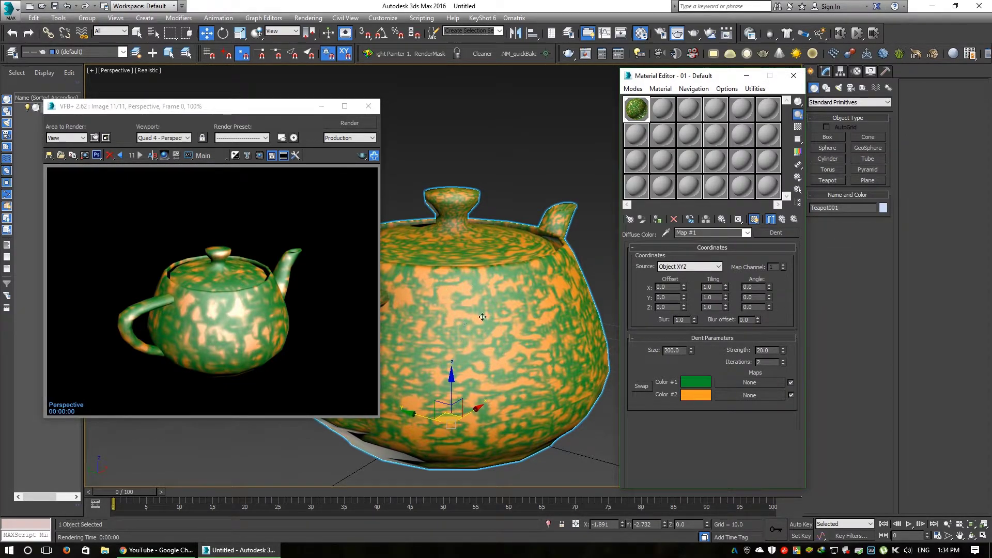
middle_click_drag(479, 303, 473, 306, "alt")
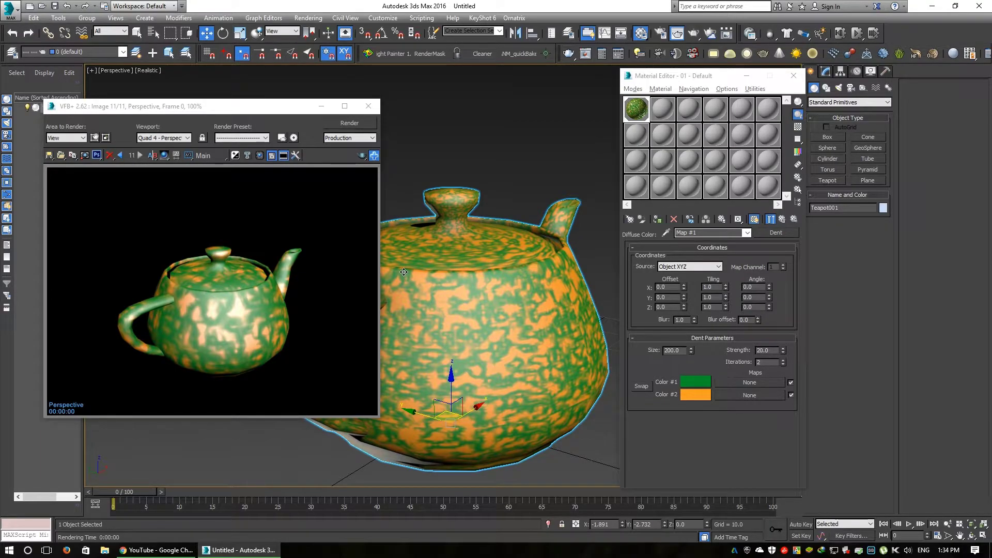
middle_click_drag(482, 315, 481, 321)
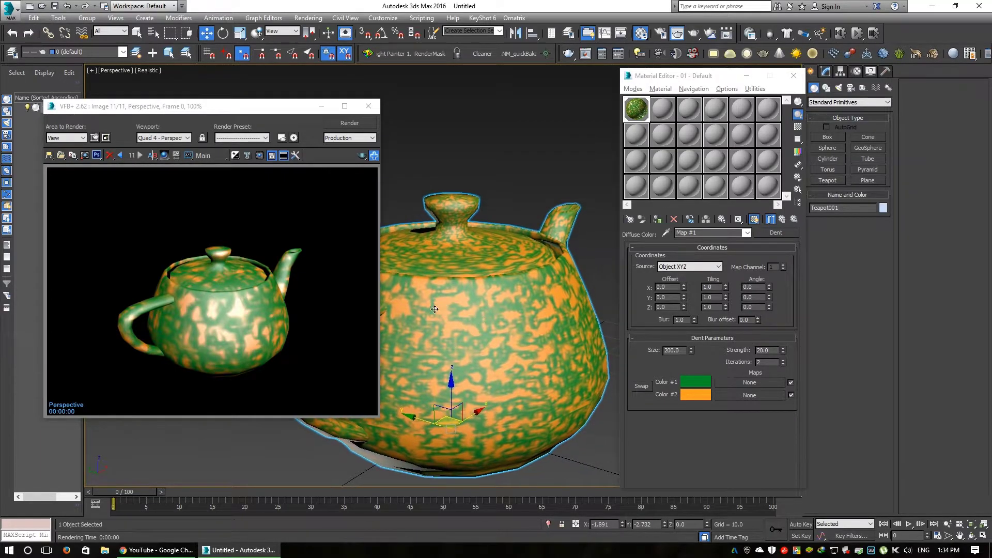
Open the Specular colour's Dent map and display its pattern on the teapot in the viewport.
left_click(793, 219)
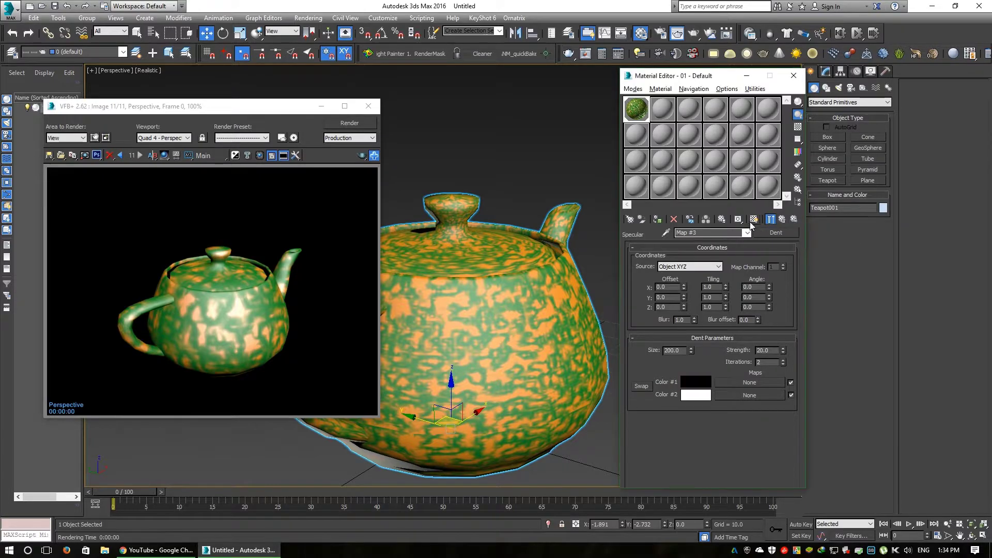
left_click(782, 219)
left_click(703, 323)
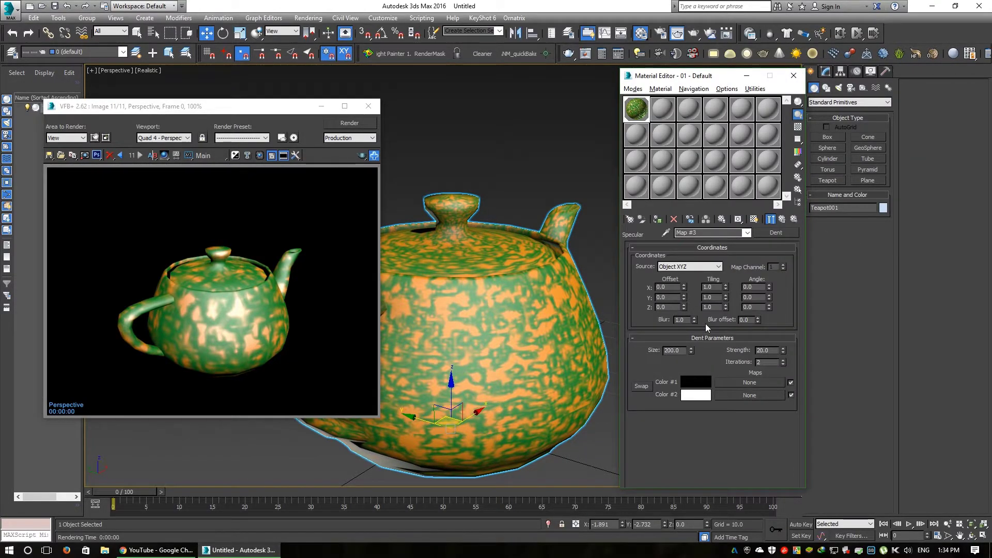
left_click(754, 219)
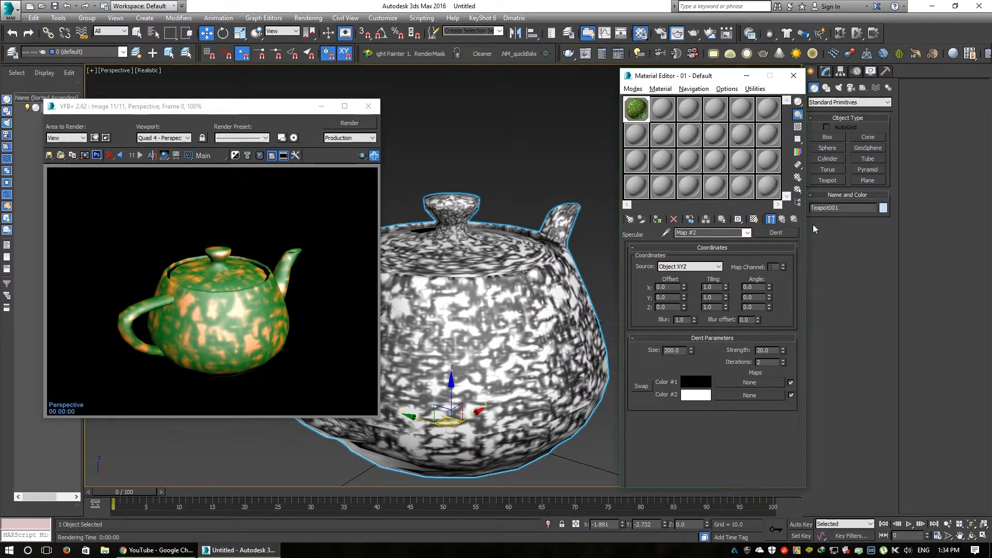
Preview the Specular Level's Dent map on the teapot, and return to the parent material to display the shaded material in the viewport again.
left_click(795, 220)
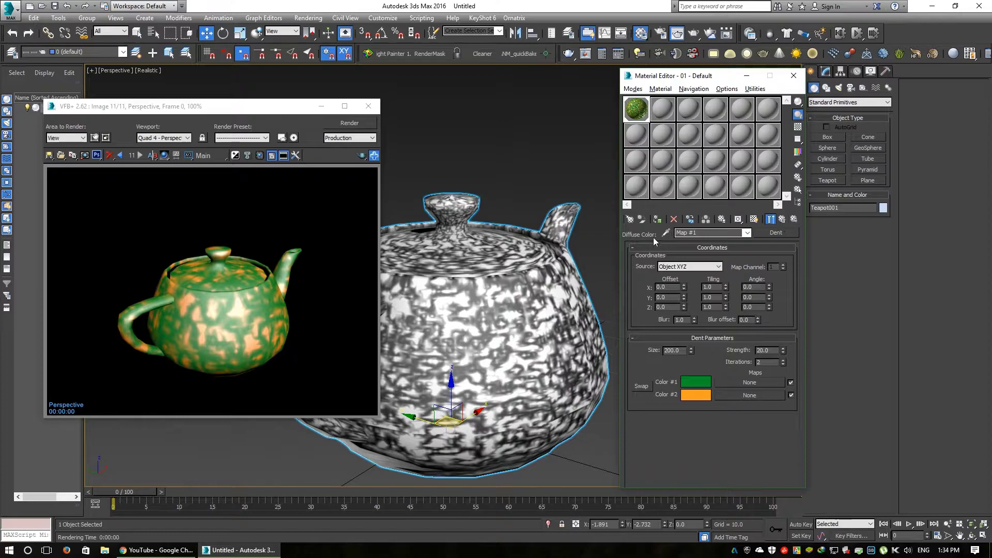
left_click(782, 220)
left_click(711, 348)
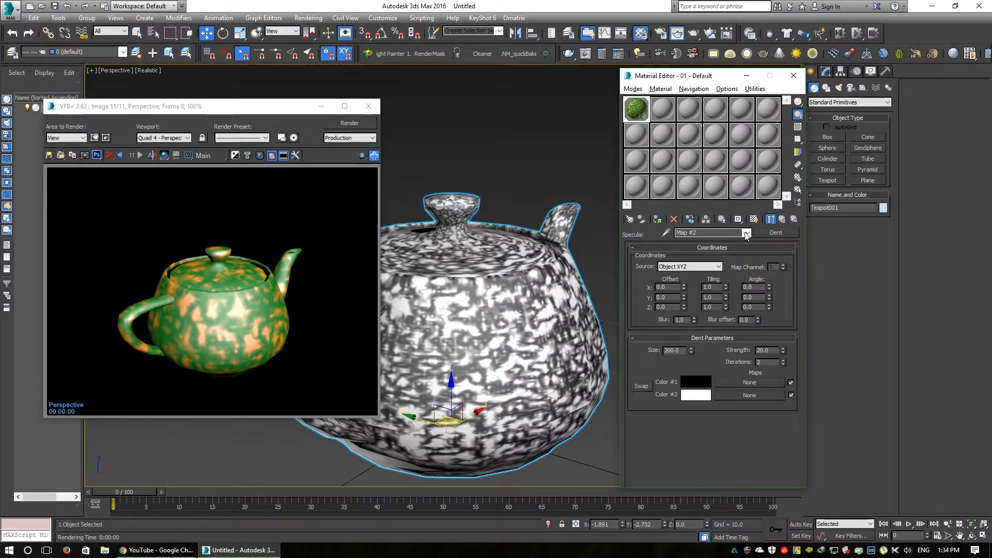
left_click(754, 220)
left_click(781, 219)
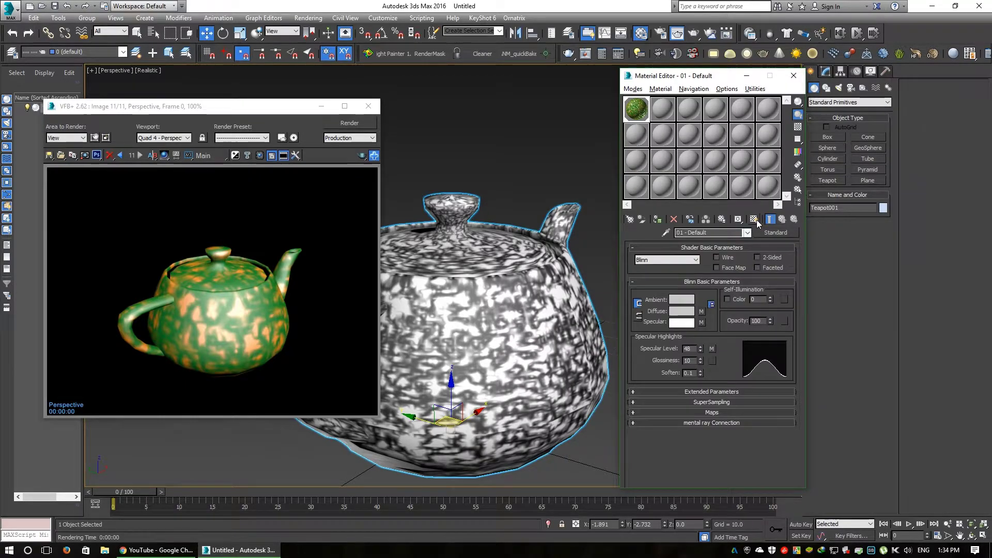
left_click(754, 219)
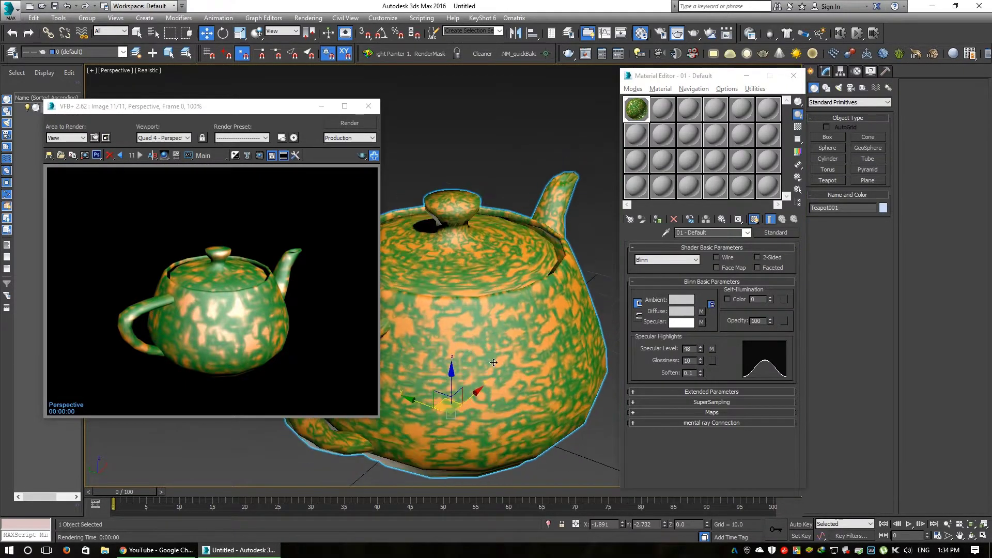
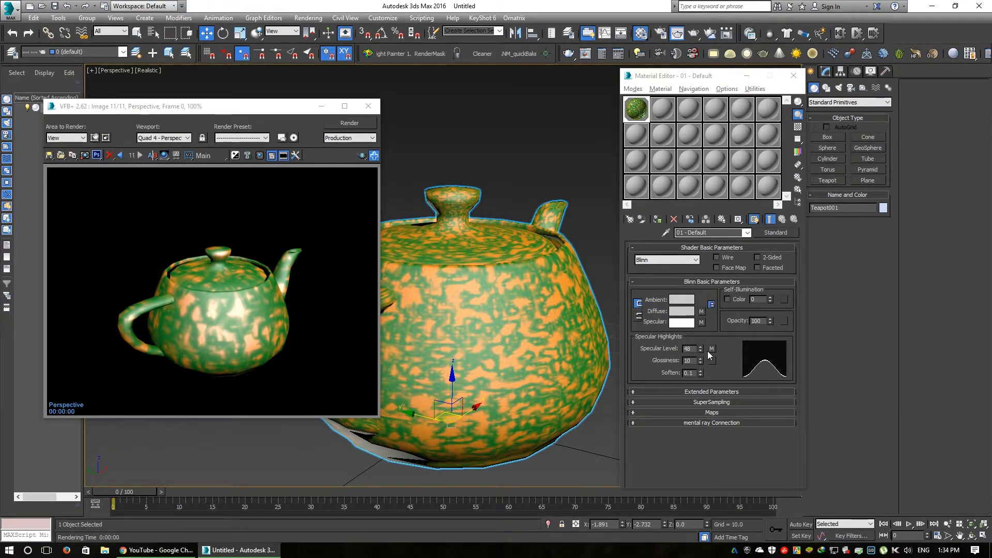
Copy the Specular Level's Dent map into the Bump slot as an independent copy and render the teapot to inspect the dents.
mouse_move(497, 332)
middle_mouse_down("alt")
mouse_move(534, 354)
mouse_move(509, 341)
middle_mouse_up("alt")
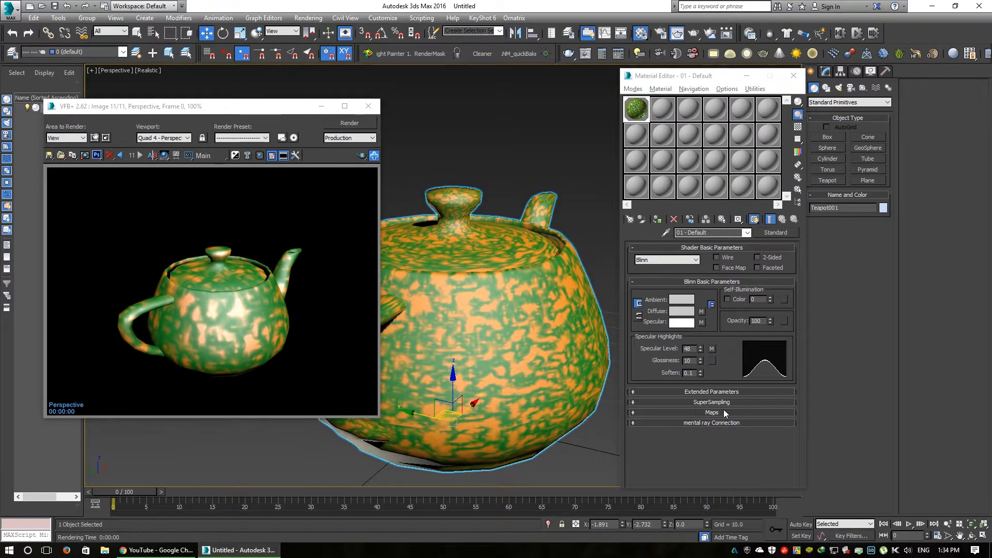
left_click(722, 410)
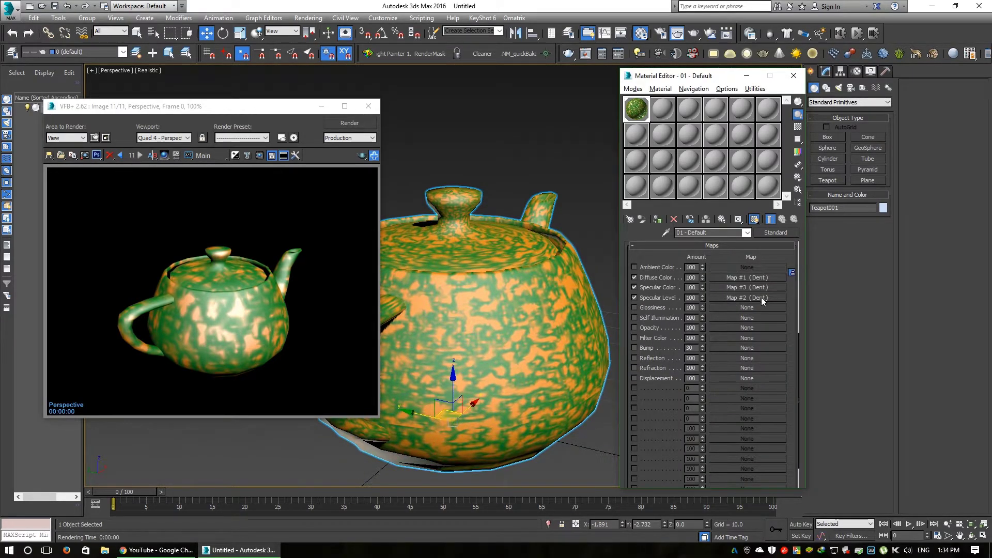
left_click_drag(750, 297, 736, 347)
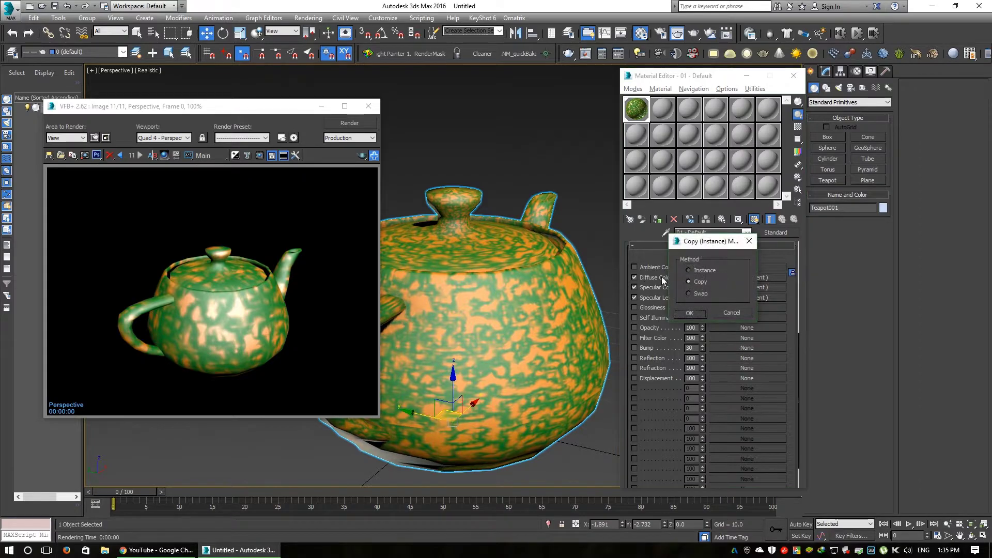
left_click(689, 313)
scroll(529, 394, "up", 2)
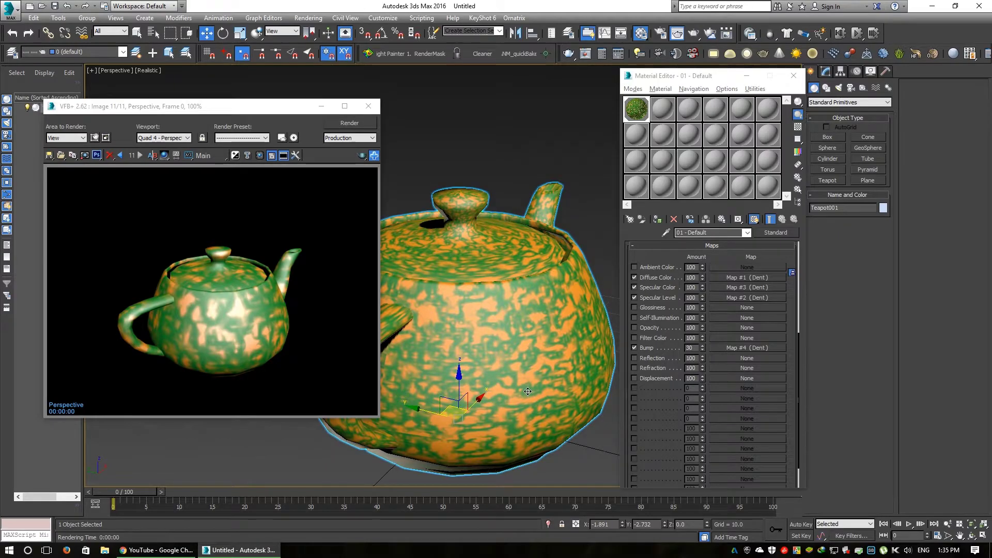
key("shift+q")
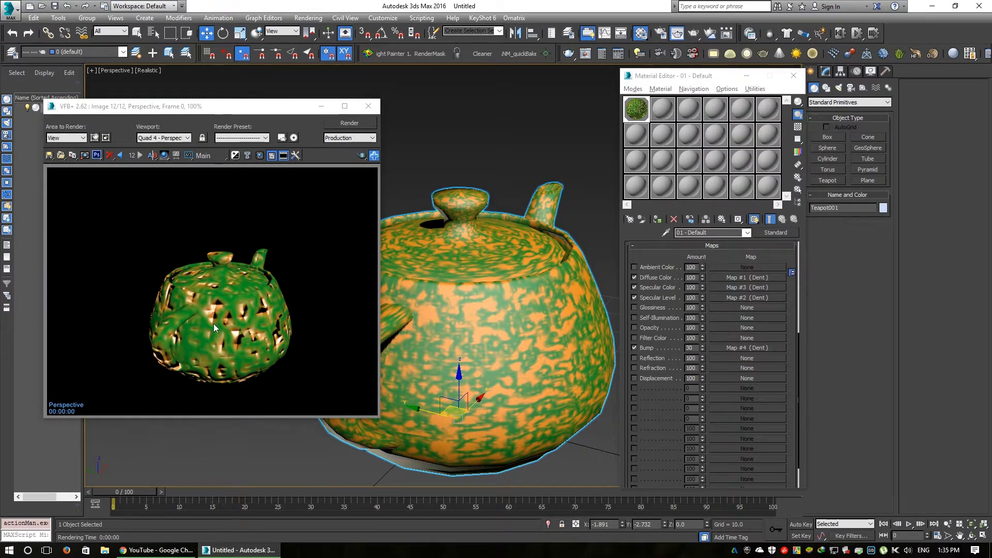
scroll(215, 324, "up", 1)
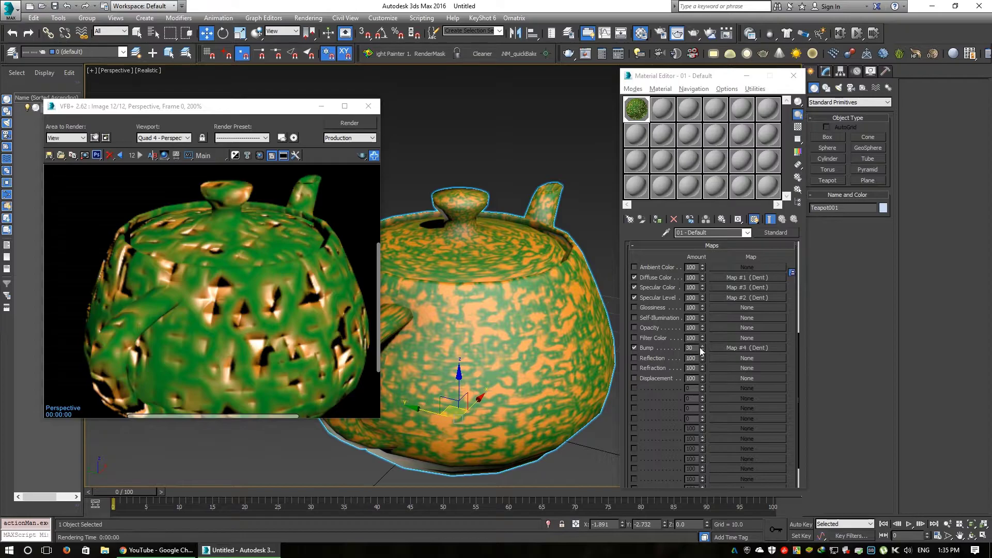
scroll(465, 380, "down", 4)
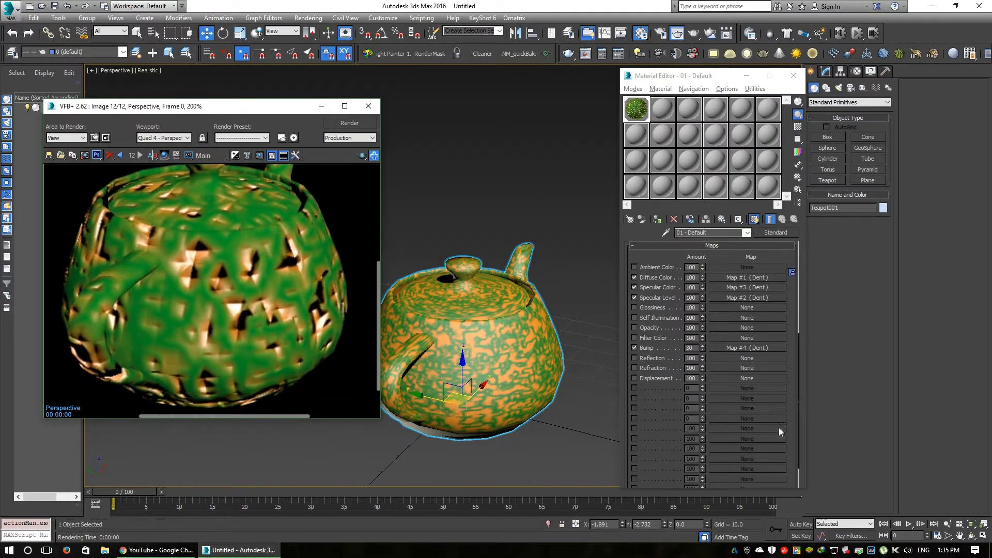
Set the Bump amount to -30 and render the teapot to examine the inverted dents.
left_click_drag(703, 350, 703, 336)
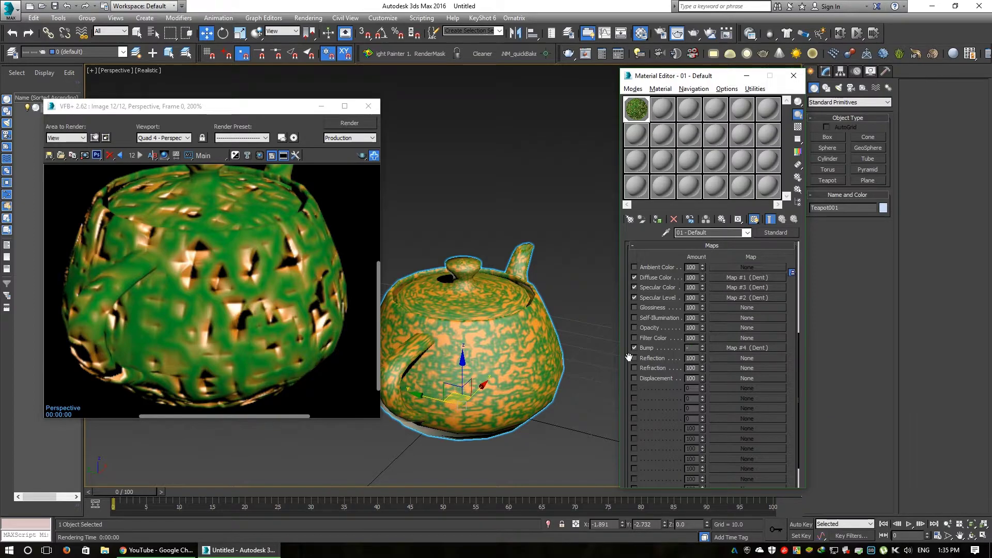
key("Return")
middle_click_drag(576, 366, 581, 386)
key("shift+q")
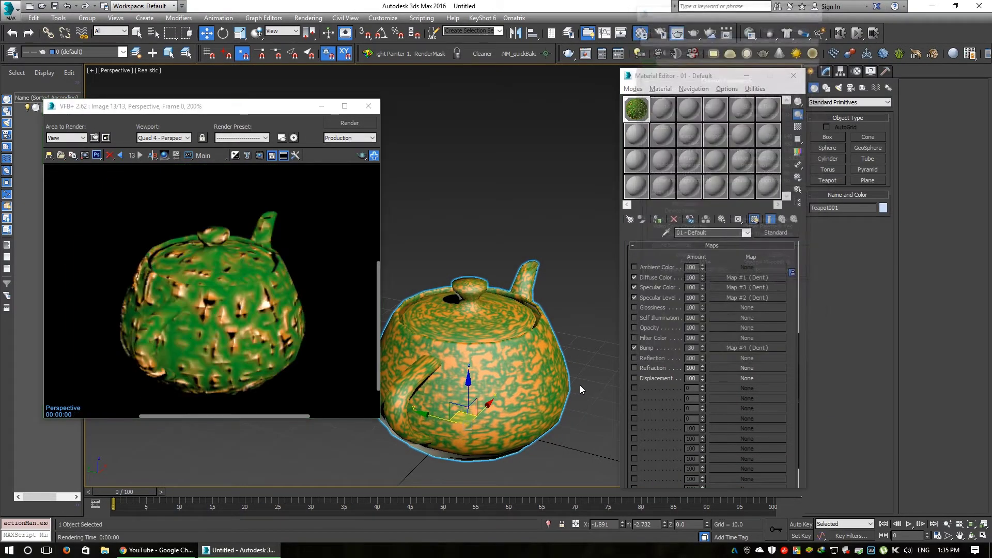
scroll(191, 301, "up", 2)
scroll(232, 320, "down", 2)
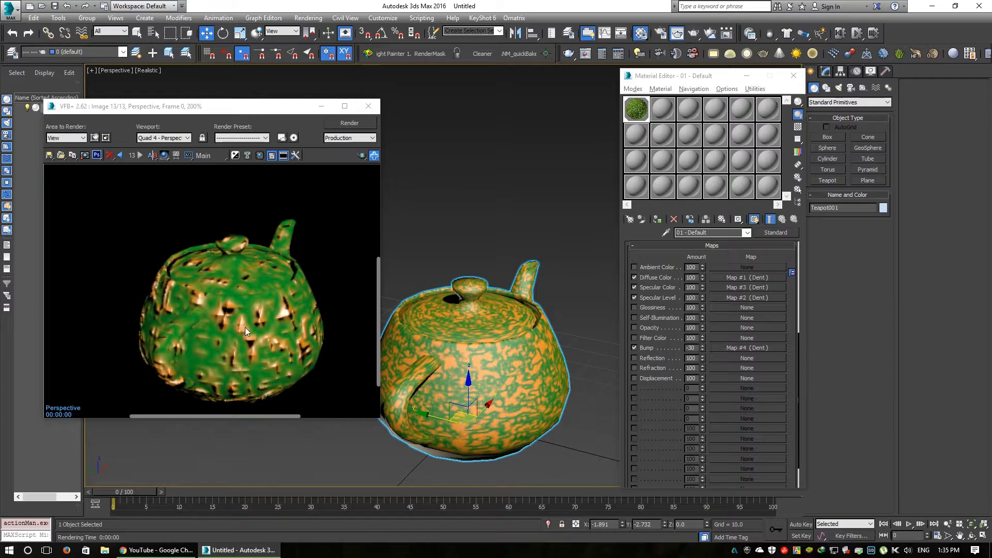
Set the Bump amount to -10 and render the teapot again to examine the softer dents.
double_click(693, 348)
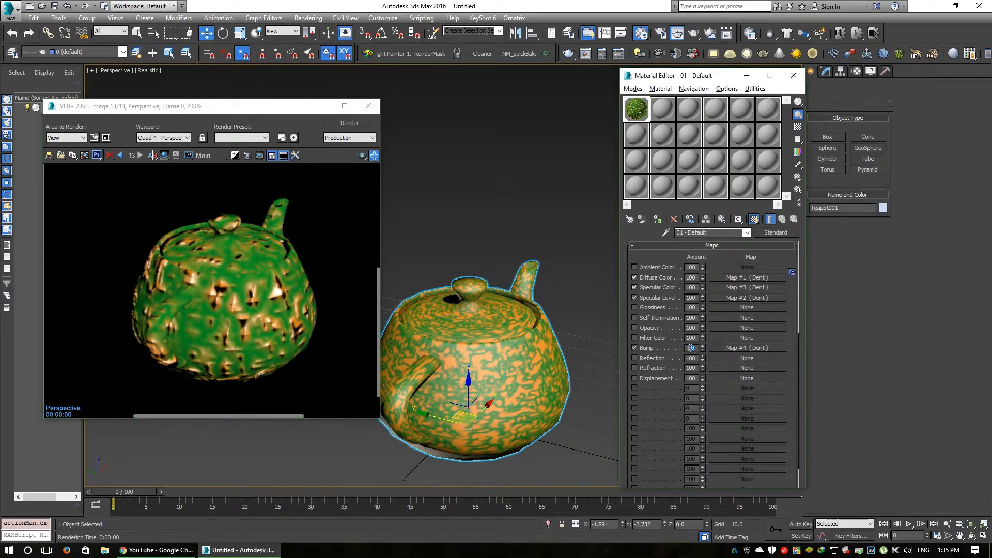
type("-1")
middle_click_drag(557, 386, 560, 396)
scroll(542, 406, "up", 3)
key("shift+q")
middle_click_drag(520, 428, 550, 406)
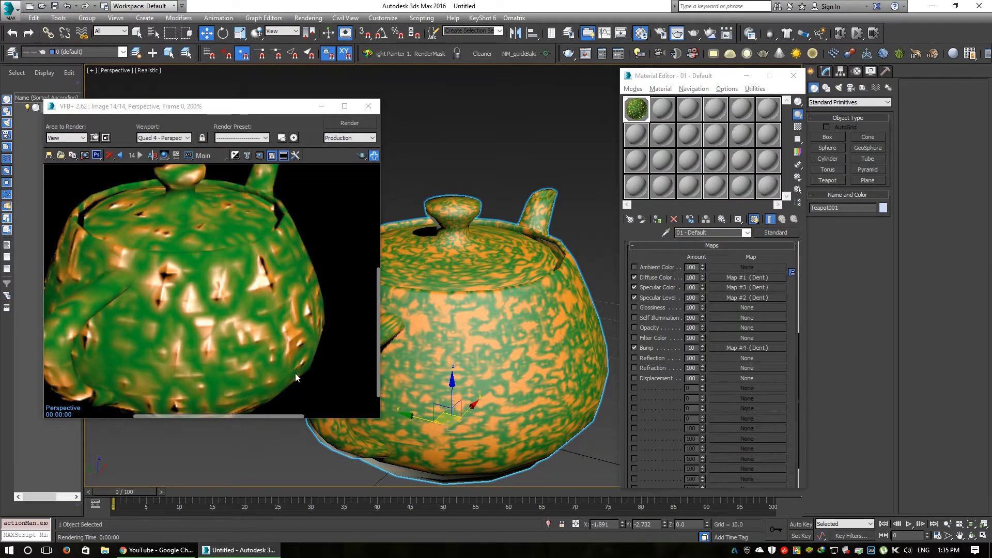
scroll(297, 372, "down", 1)
scroll(564, 420, "up", 3)
middle_click_drag(579, 407, 533, 409, "alt")
scroll(478, 386, "down", 3)
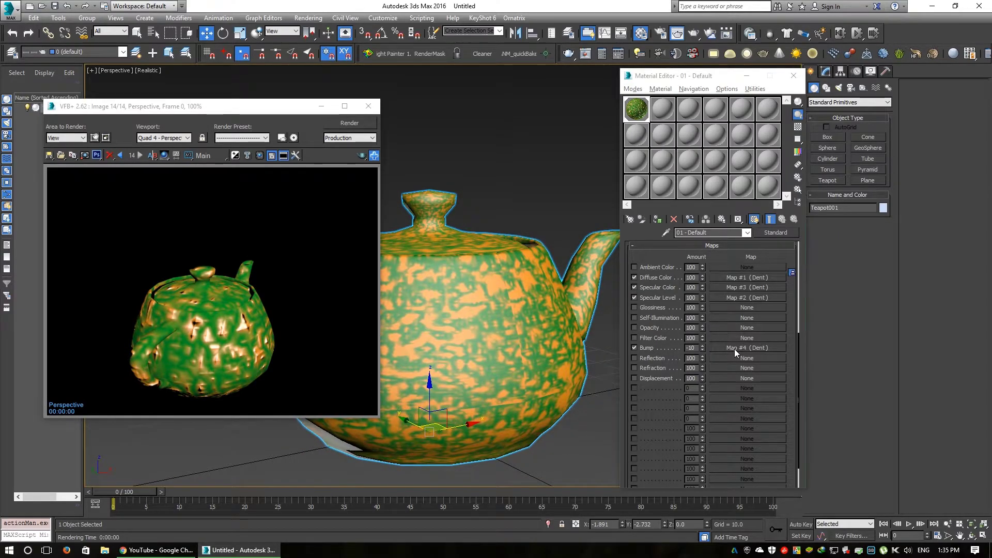
Replace the Bump slot's Dent map with a Noise map and render the teapot from different angles.
left_click(733, 349)
left_click(777, 233)
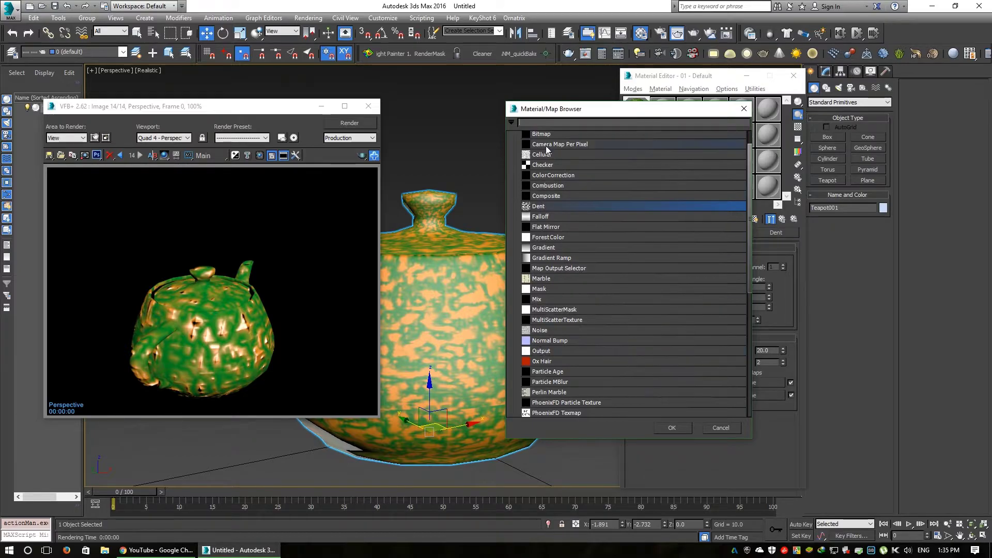
scroll(542, 341, "down", 1)
double_click(548, 315)
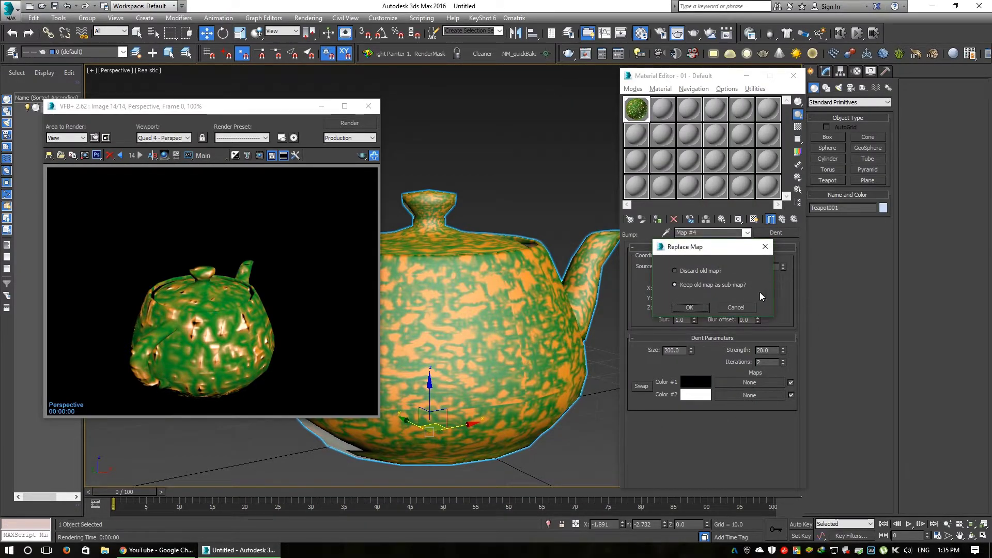
left_click(690, 307)
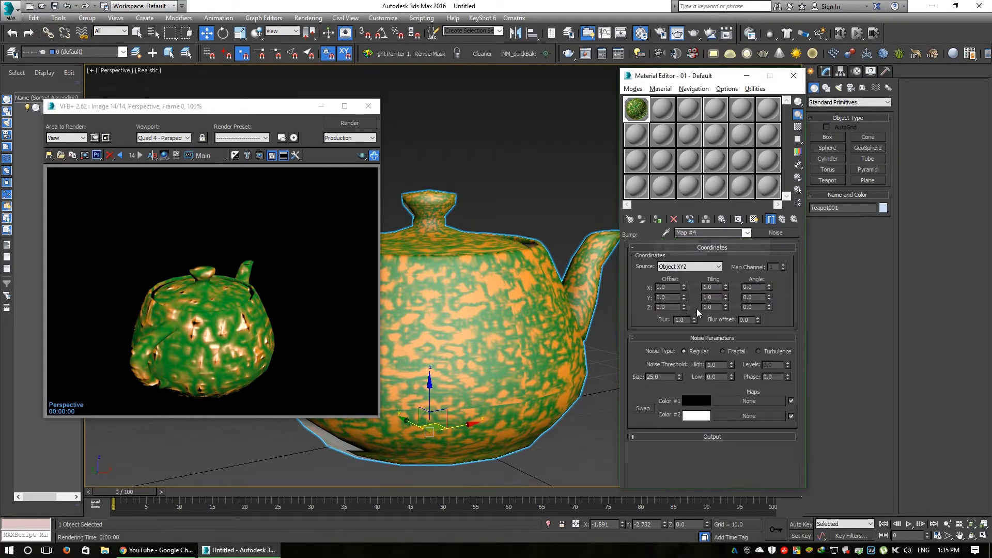
key("shift+q")
middle_click_drag(520, 340, 538, 356, "alt")
key("shift+q")
scroll(530, 404, "up", 3)
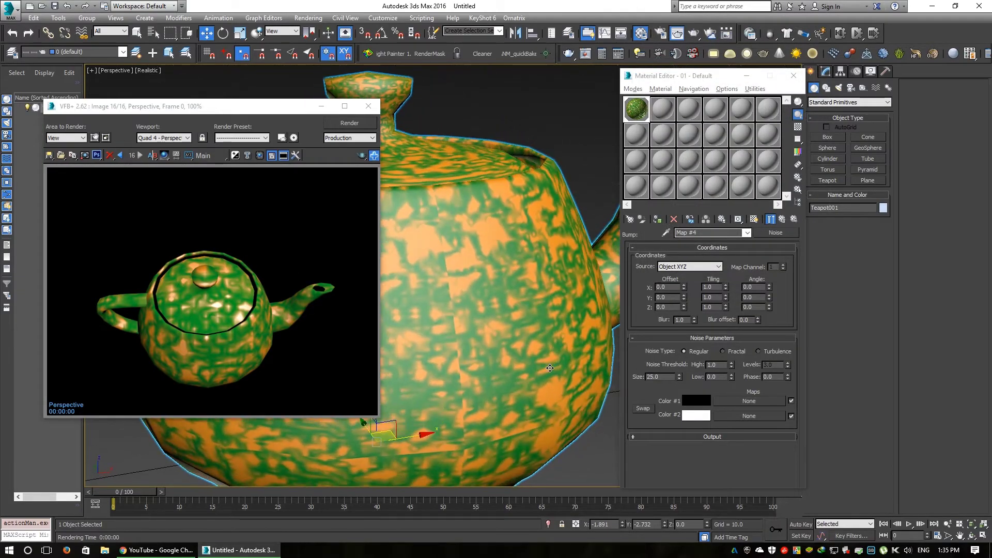
Return to the parent material, render the teapot with a Bump amount of 217, and set the amount to 30.
left_click(782, 219)
left_click_drag(703, 347, 703, 295)
key("shift+q")
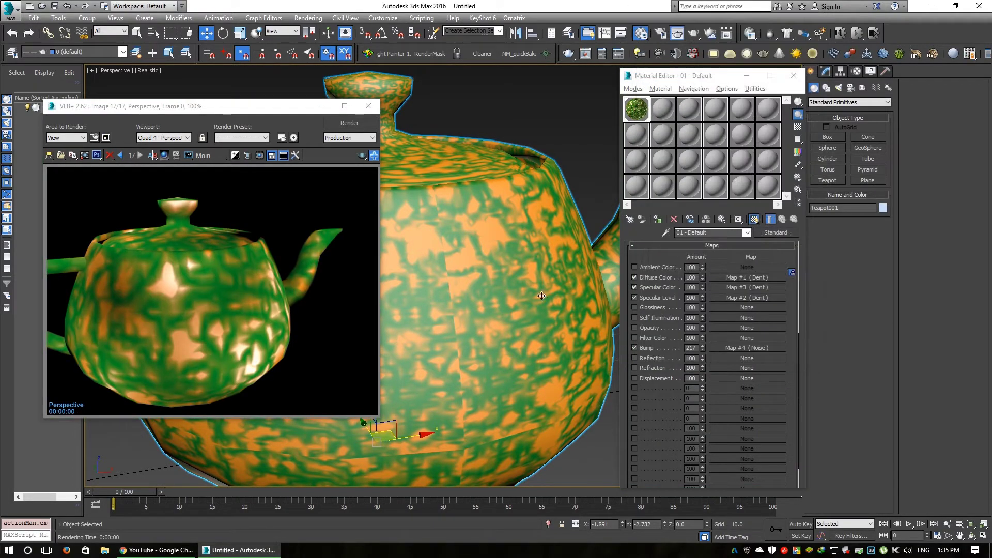
right_click(702, 346)
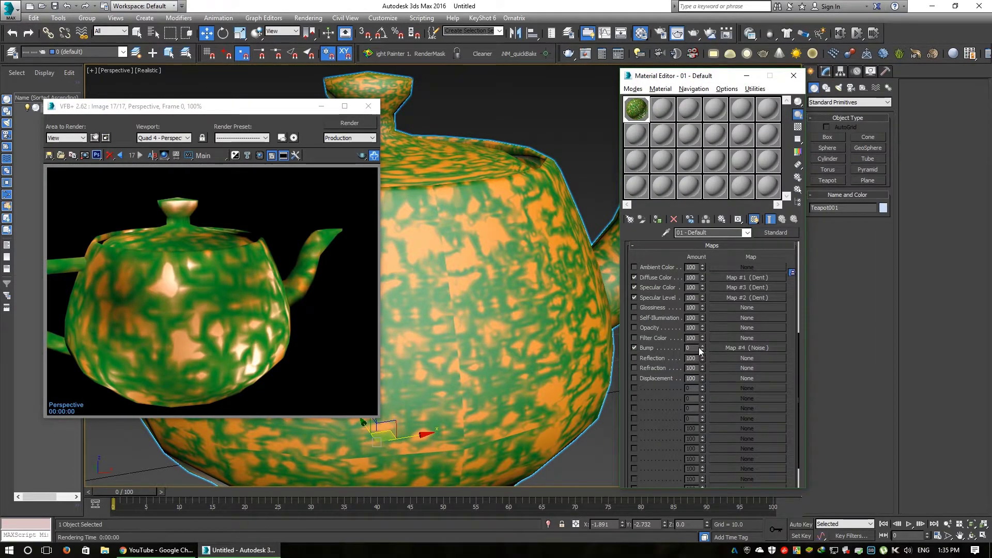
type("30")
key("Return")
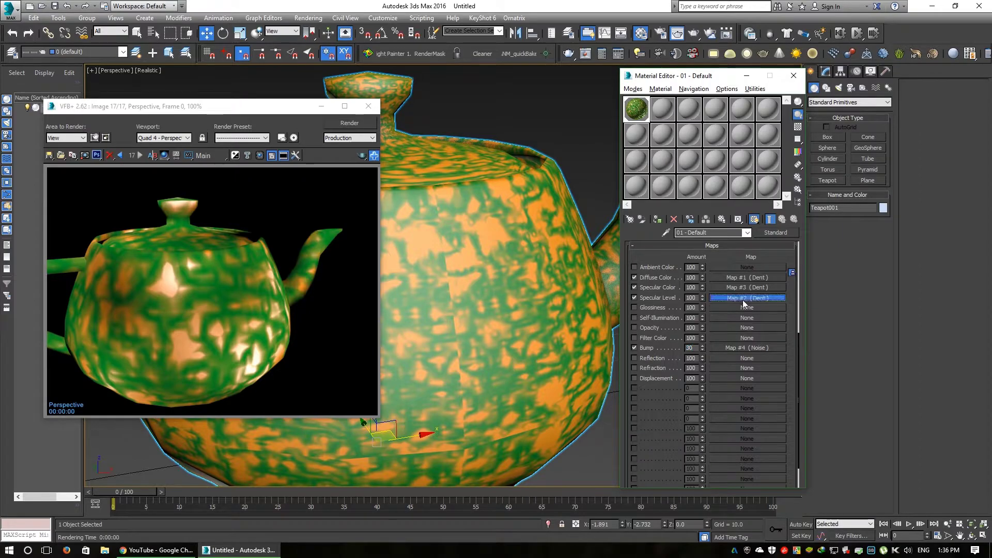
Copy the Specular Level's Dent map over the Bump slot's Noise map, set the Bump amount to -10 and deselect the teapot.
left_click_drag(744, 304, 745, 349)
left_click(690, 312)
double_click(692, 348)
type("-10")
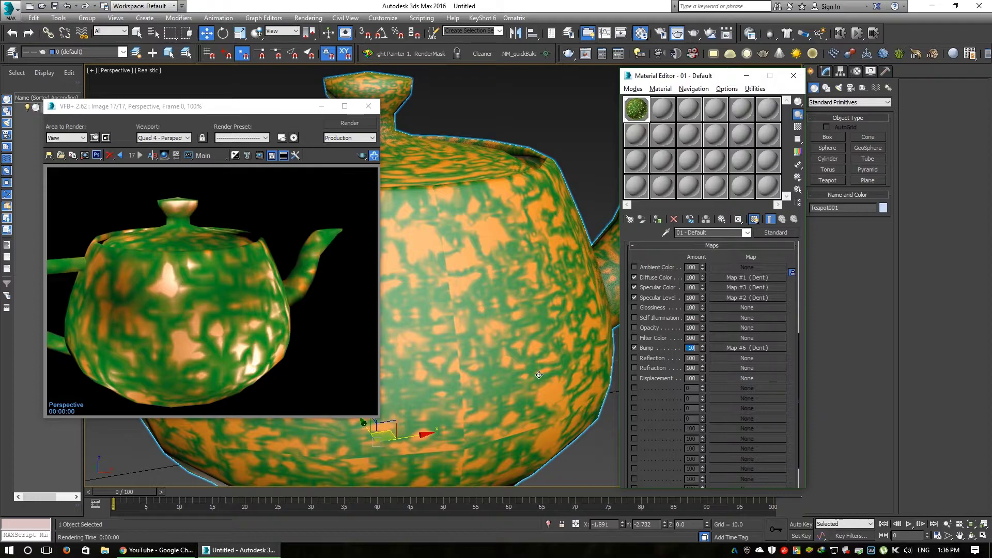
scroll(522, 384, "down", 5)
middle_click_drag(523, 385, 539, 369)
left_click(514, 391)
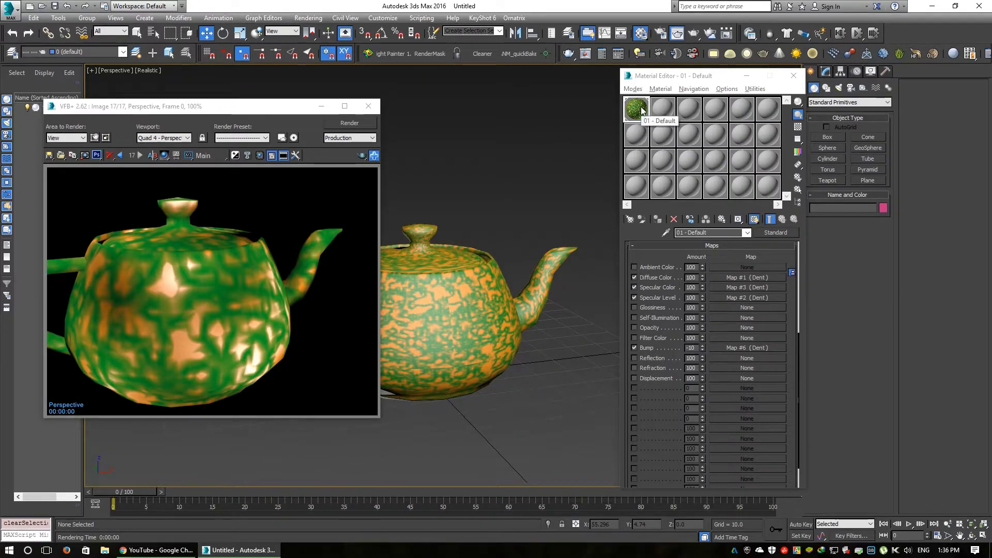
Clone the teapot as a single independent copy named Teapot002, placed beside the original.
middle_click_drag(510, 316, 500, 350)
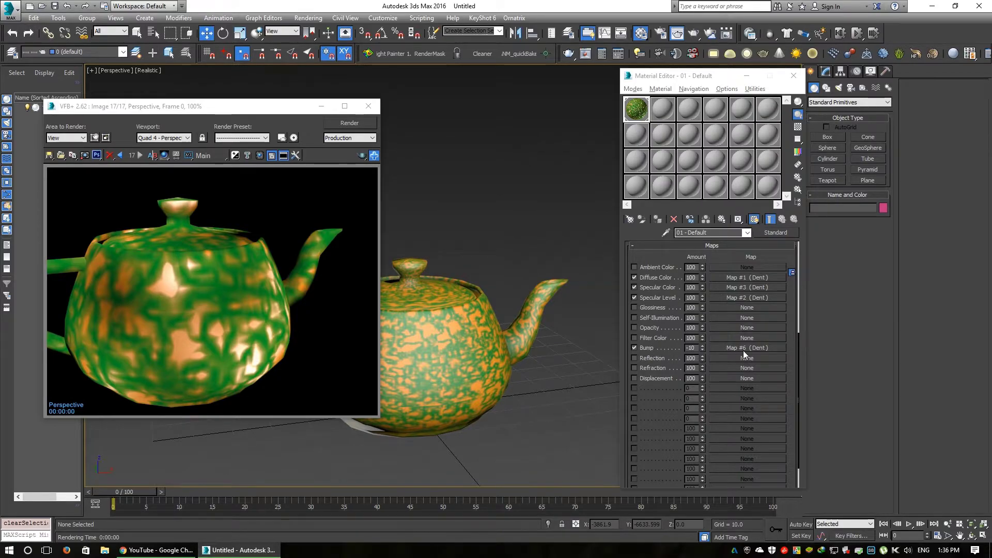
middle_click_drag(447, 362, 468, 370, "alt")
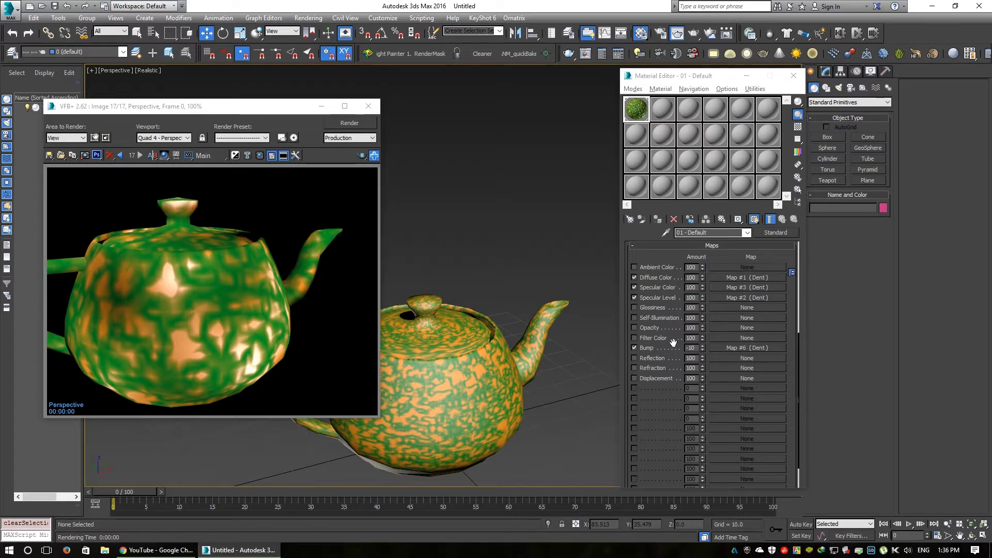
middle_click_drag(597, 337, 498, 347, "alt")
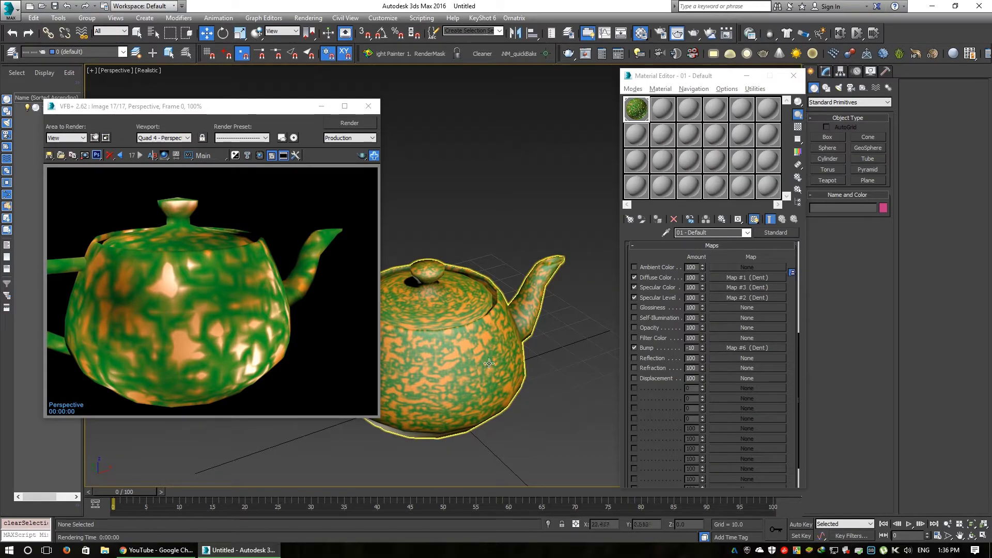
middle_click_drag(490, 347, 439, 340, "alt")
scroll(495, 367, "down", 3)
left_click(438, 340)
scroll(438, 340, "up", 3)
left_click_drag(446, 351, 578, 364, "shift")
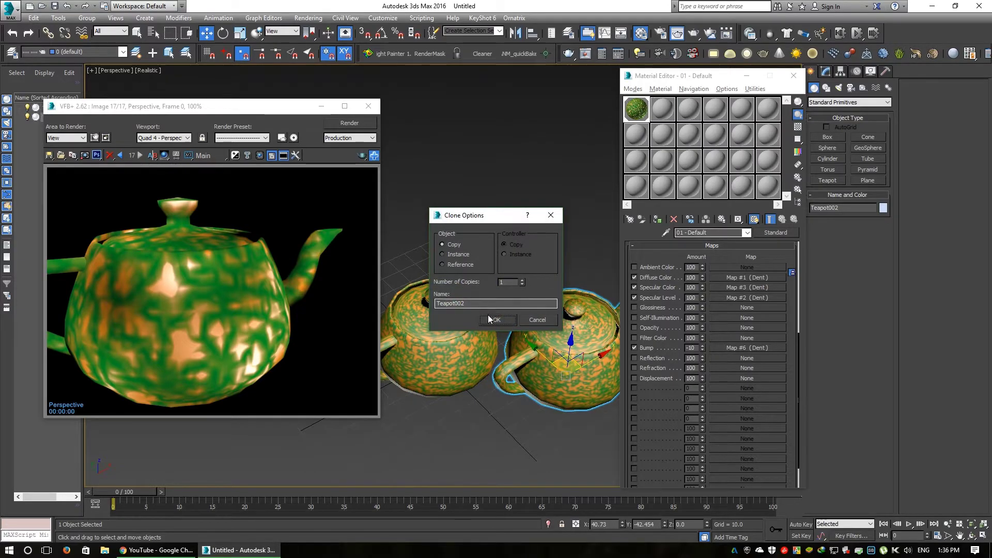
key("Return")
mouse_move(539, 378)
middle_mouse_down()
mouse_move(458, 375)
mouse_move(505, 355)
mouse_move(520, 374)
middle_mouse_up()
middle_click_drag(520, 374, 522, 383, "alt")
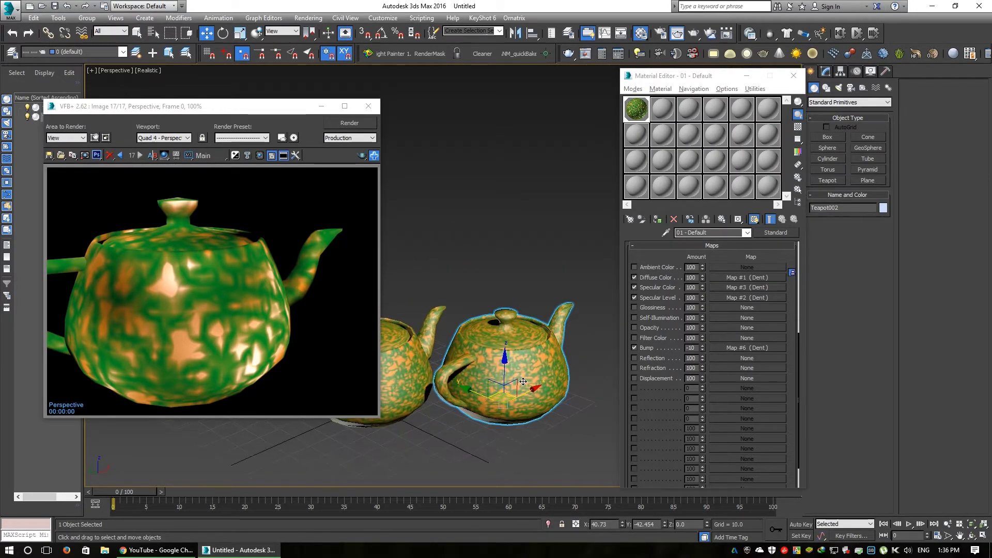
Activate the unused material sample 02 - Default in the Material Editor.
left_click_drag(692, 76, 689, 71)
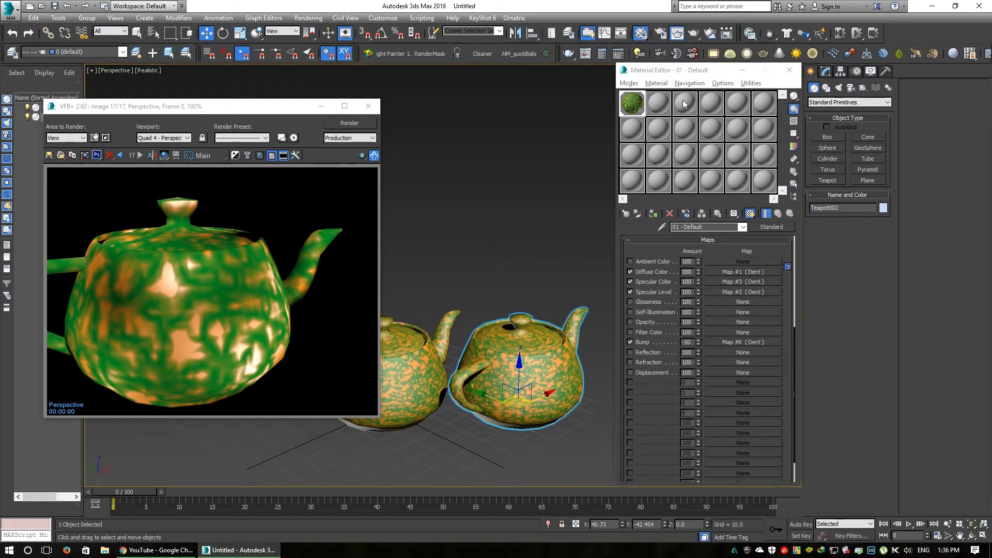
left_click(654, 111)
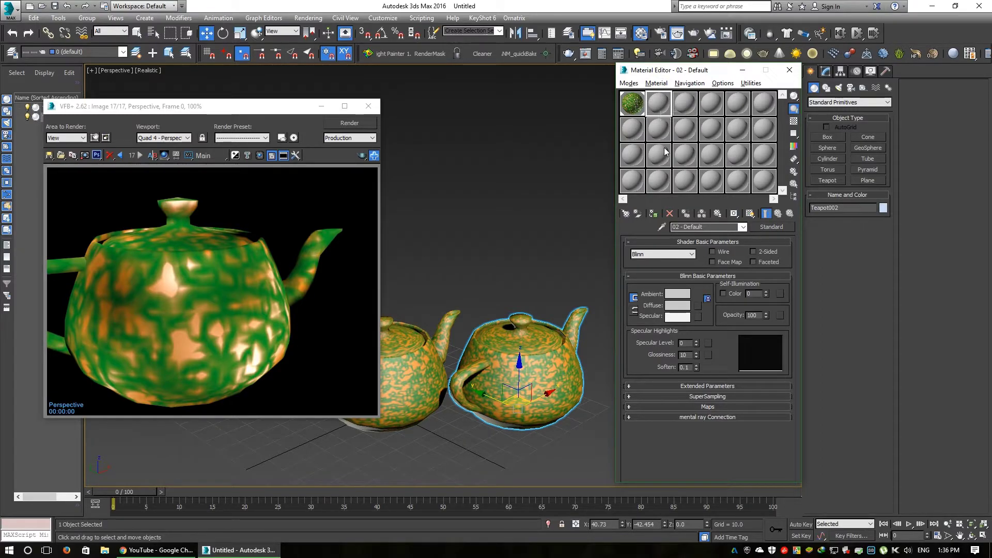
middle_click_drag(477, 297, 468, 313)
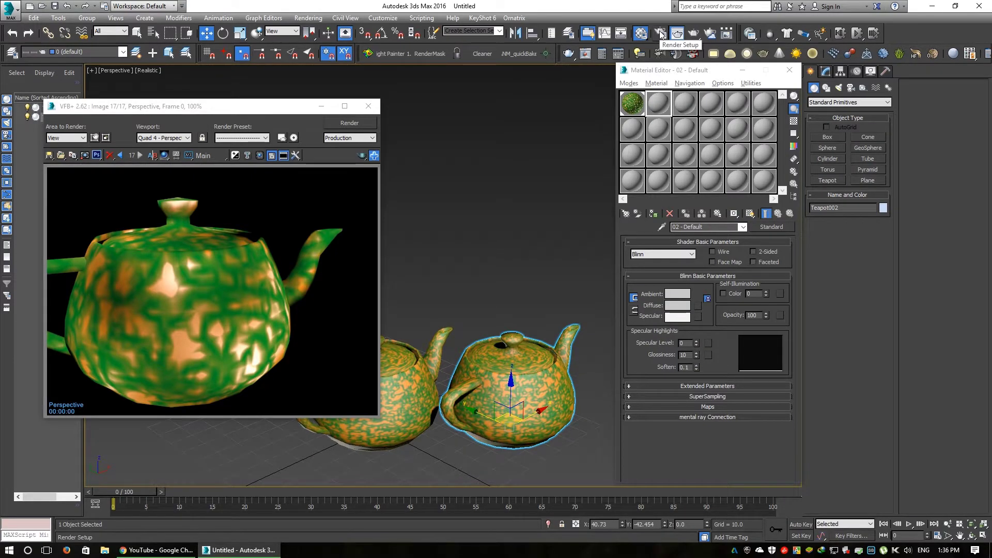
Switch the renderer to V-Ray Adv 3.40.01 and check the V-Ray materials available for the 02 - Default material without choosing one.
left_click(661, 33)
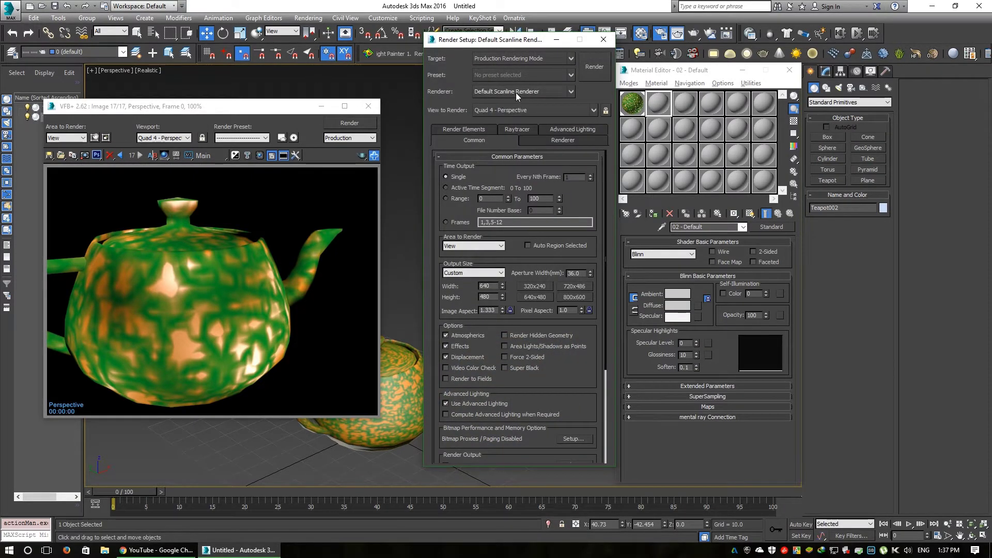
left_click(571, 91)
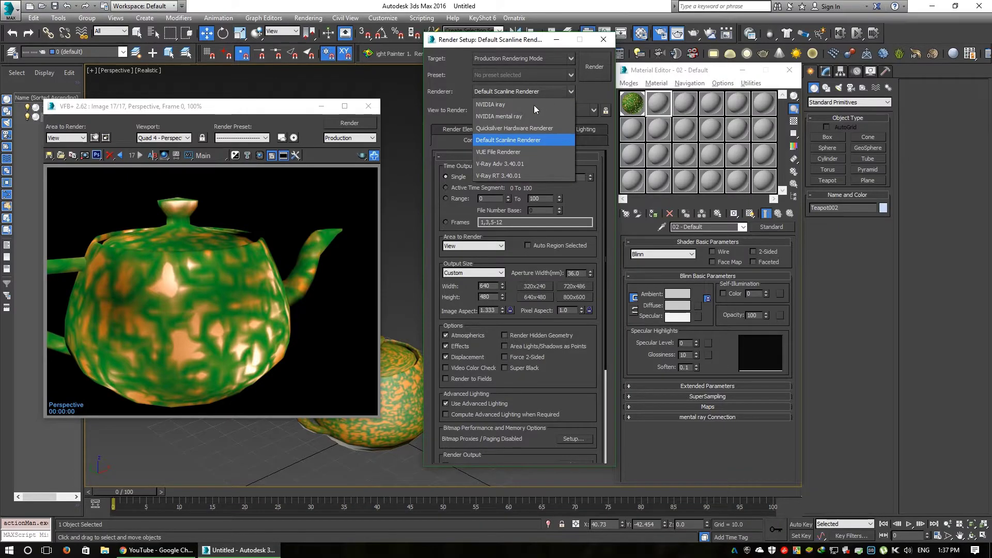
left_click(538, 165)
left_click(613, 44)
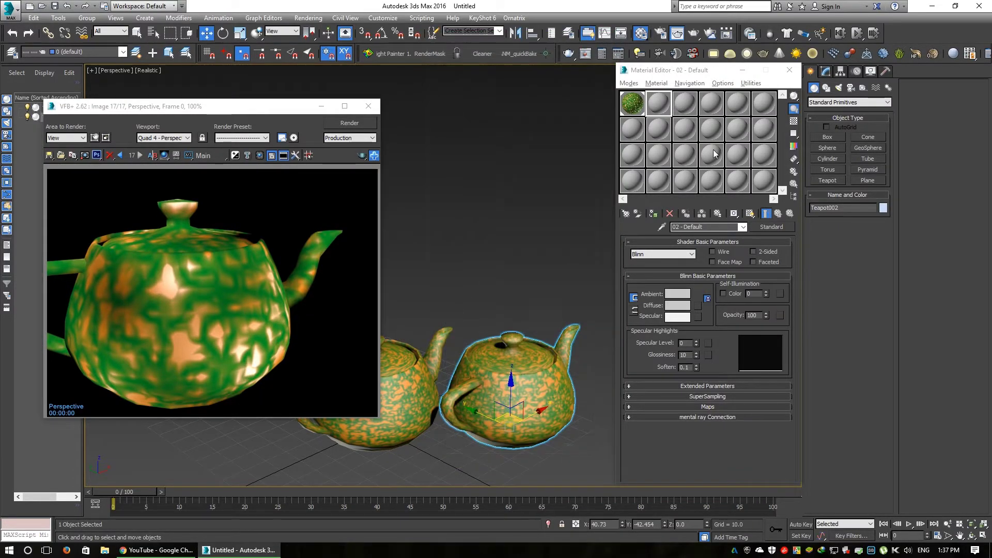
left_click(772, 227)
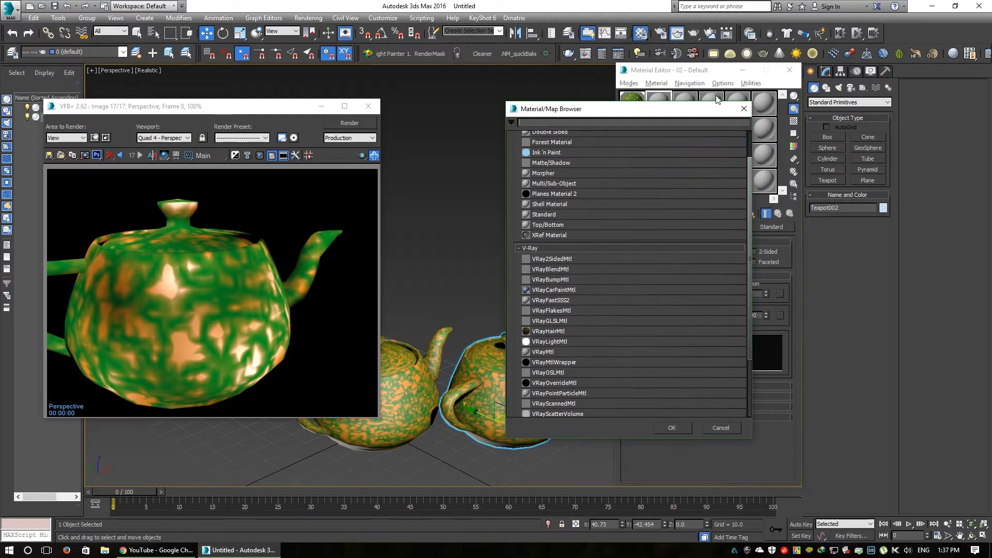
left_click(744, 108)
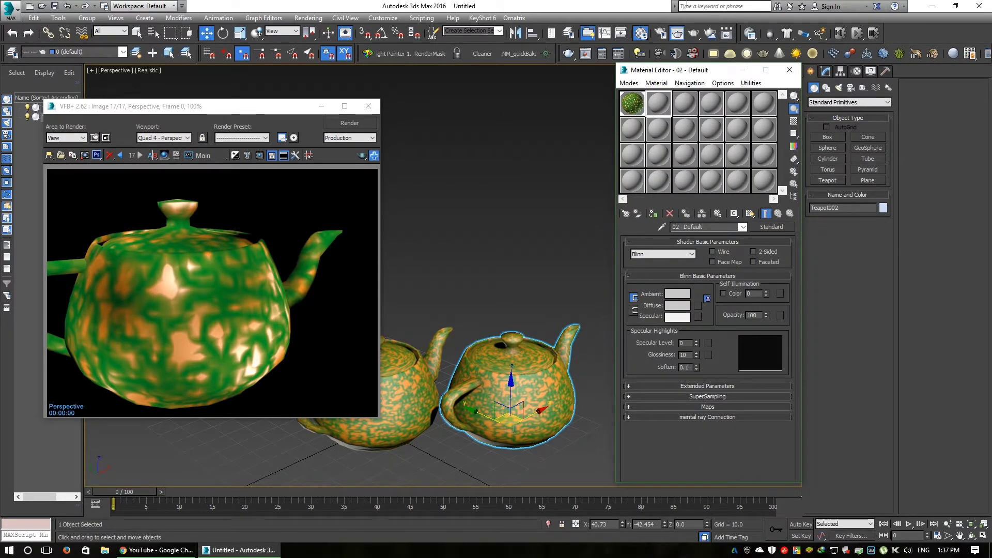
Check the active renderer in Render Setup and change the 02 - Default material's type to VRayMtl.
left_click(660, 33)
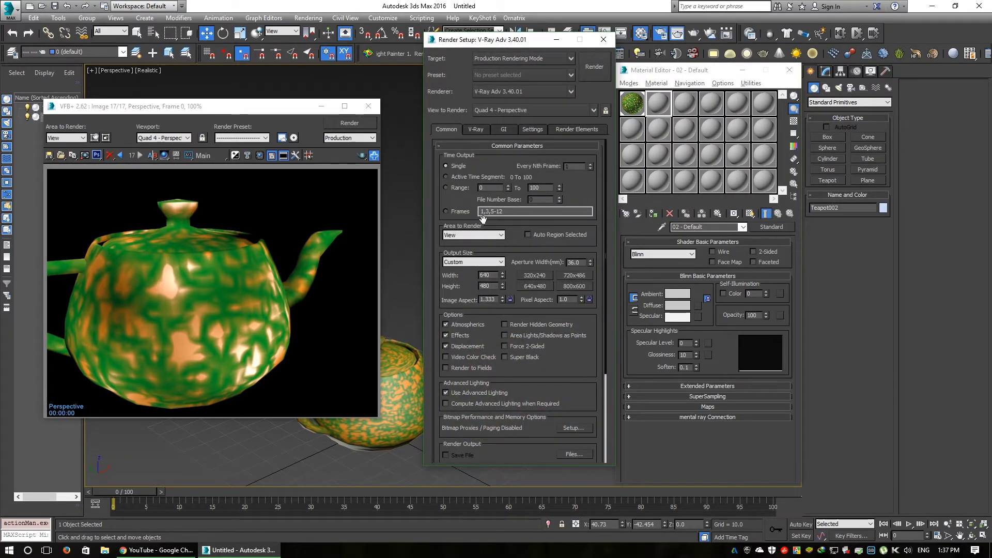
left_click(603, 39)
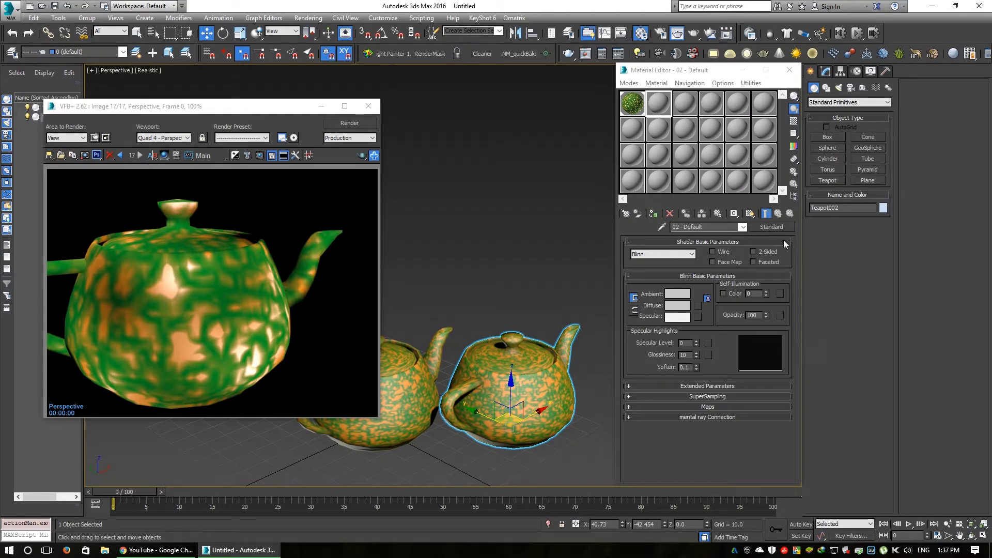
left_click(771, 226)
left_click(556, 351)
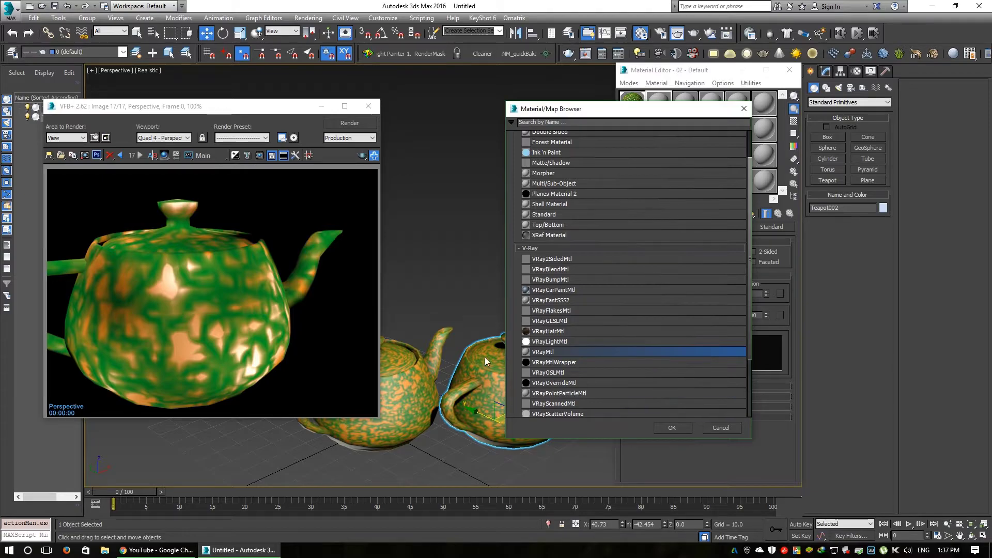
left_click_drag(571, 110, 487, 94)
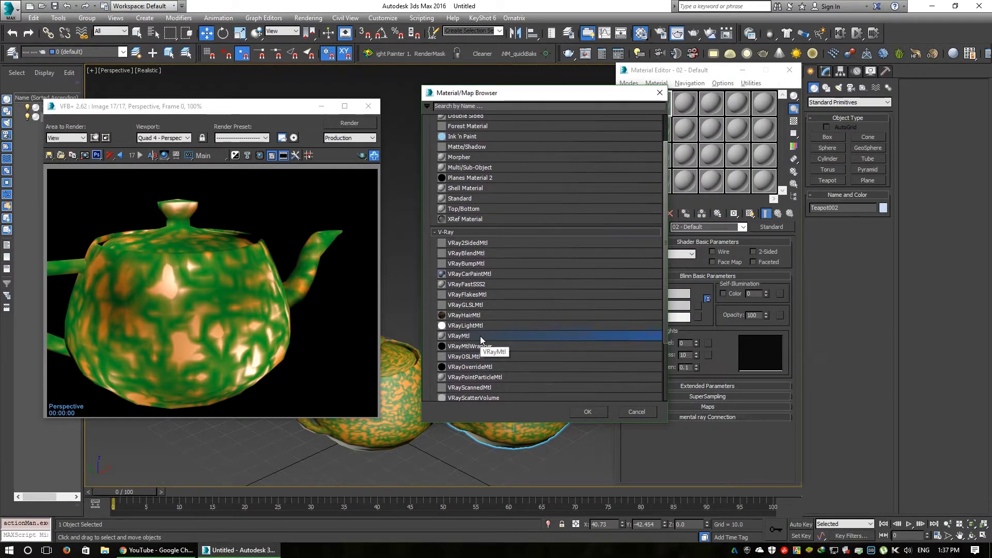
left_click(597, 411)
Assign the 02 - Default material to the selected second teapot, Teapot002.
middle_click_drag(576, 393, 514, 414)
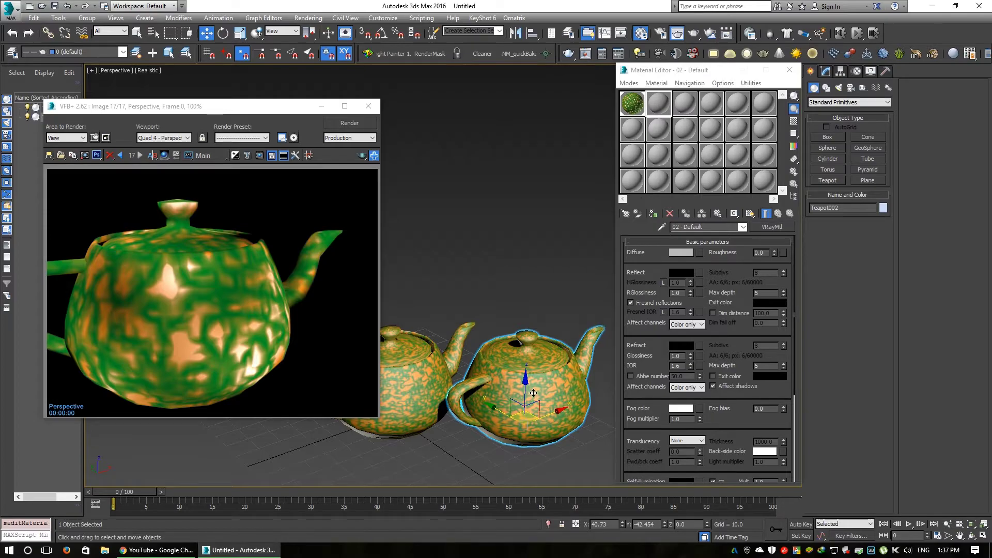
left_click(653, 213)
middle_click_drag(570, 350, 558, 363)
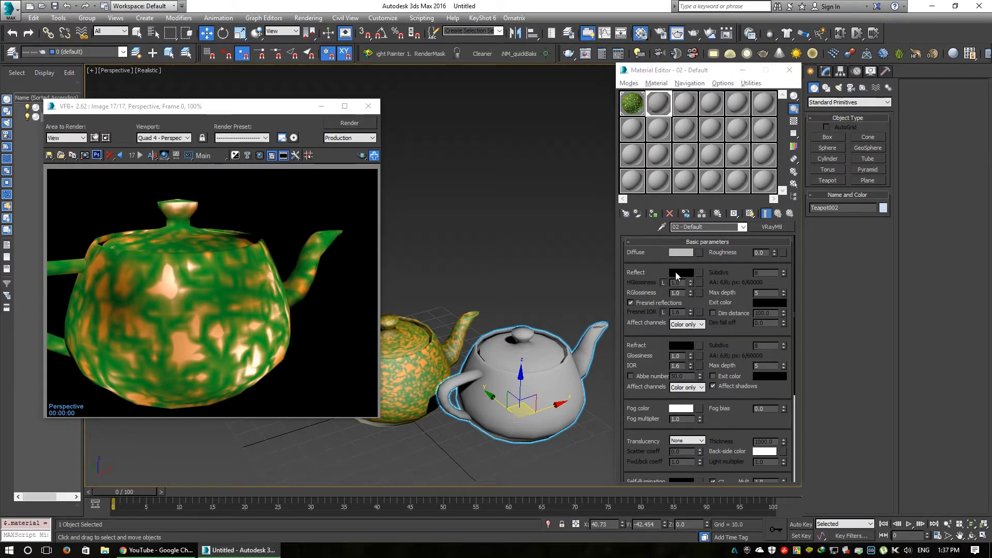
Compare the basic parameters of the 02 - Default V-Ray material with the map slots of the 01 - Default material.
scroll(654, 256, "down", 1)
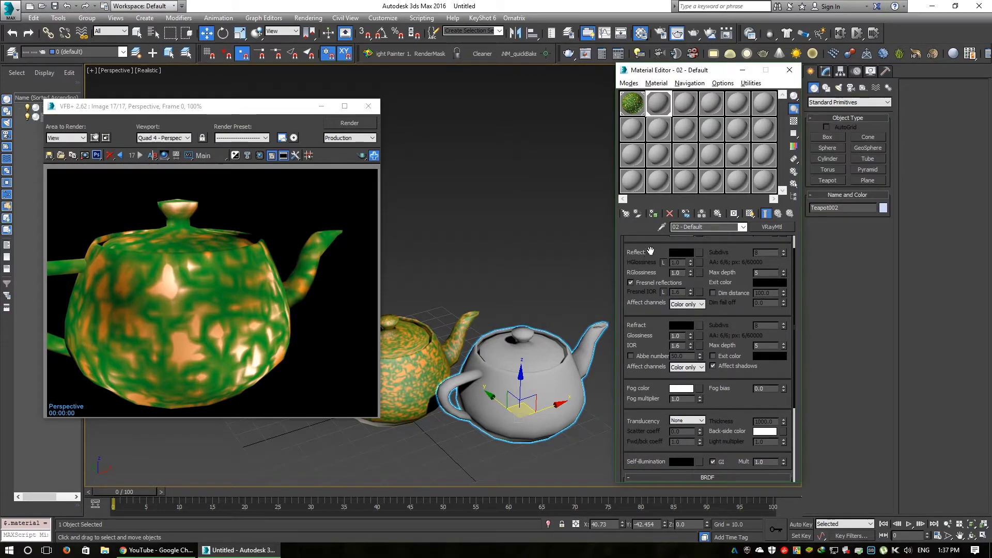
scroll(650, 253, "up", 1)
left_click(632, 103)
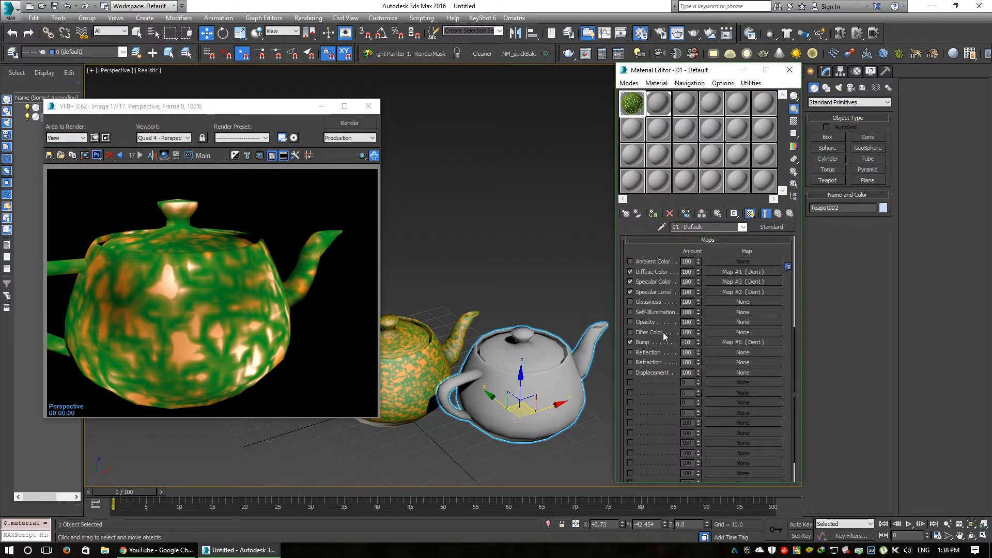
left_click(655, 102)
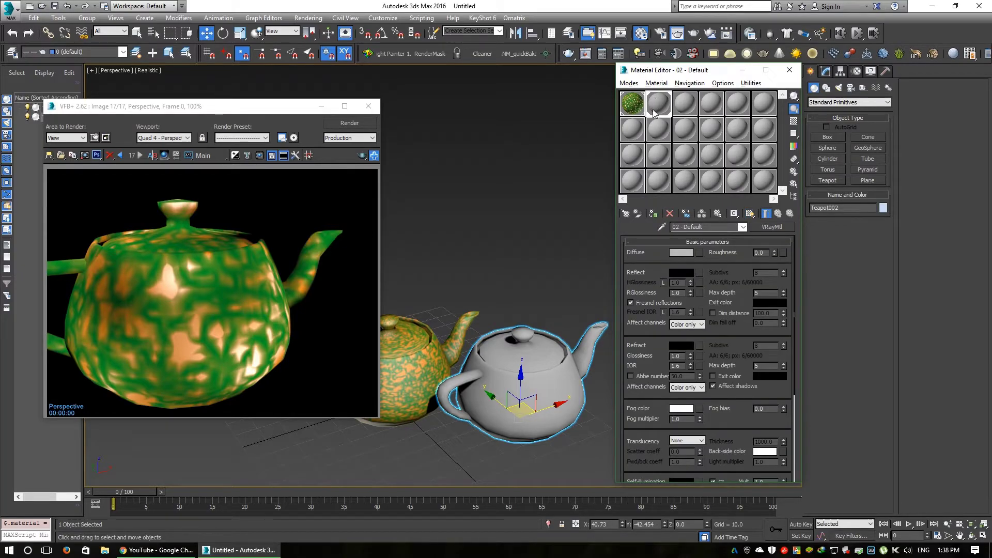
Close the rendered frame window to uncover both teapots in the Perspective viewport.
middle_click_drag(529, 381, 424, 366, "alt")
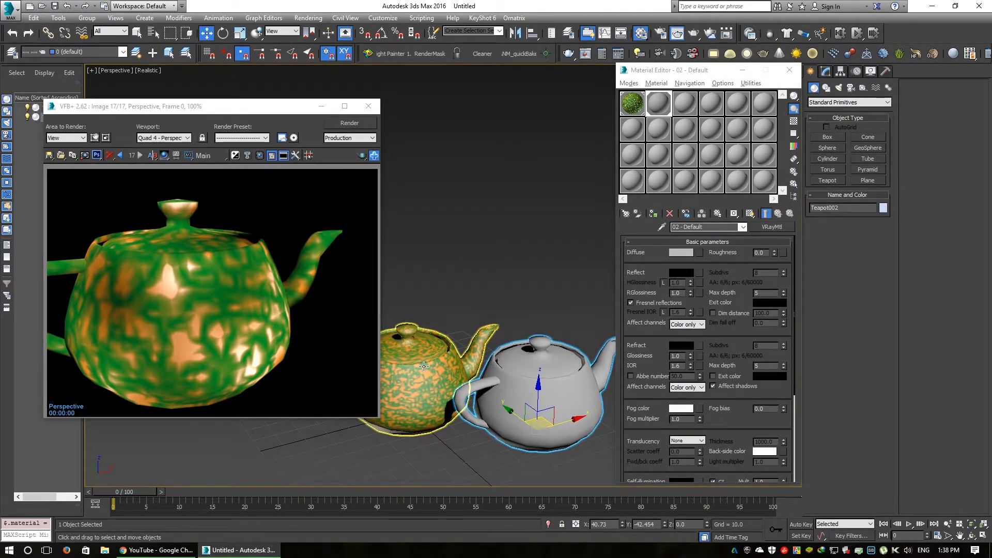
left_click(368, 107)
middle_click_drag(502, 341, 453, 329)
scroll(442, 294, "up", 3)
Copy the Dent map from the 01 - Default material's Diffuse Color slot and paste it as a copy into the 02 - Default material's Diffuse map slot.
left_click(635, 106)
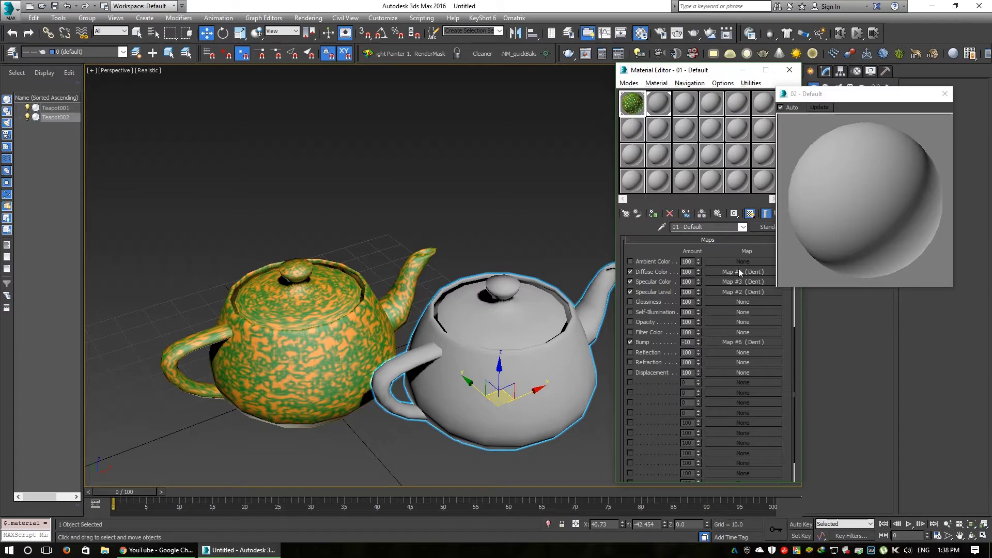
left_click(945, 94)
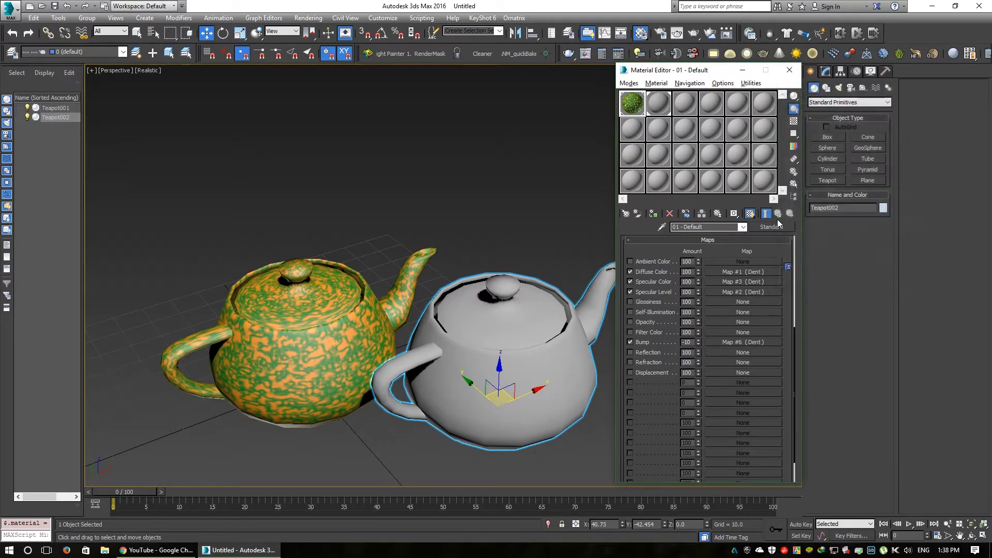
right_click(742, 270)
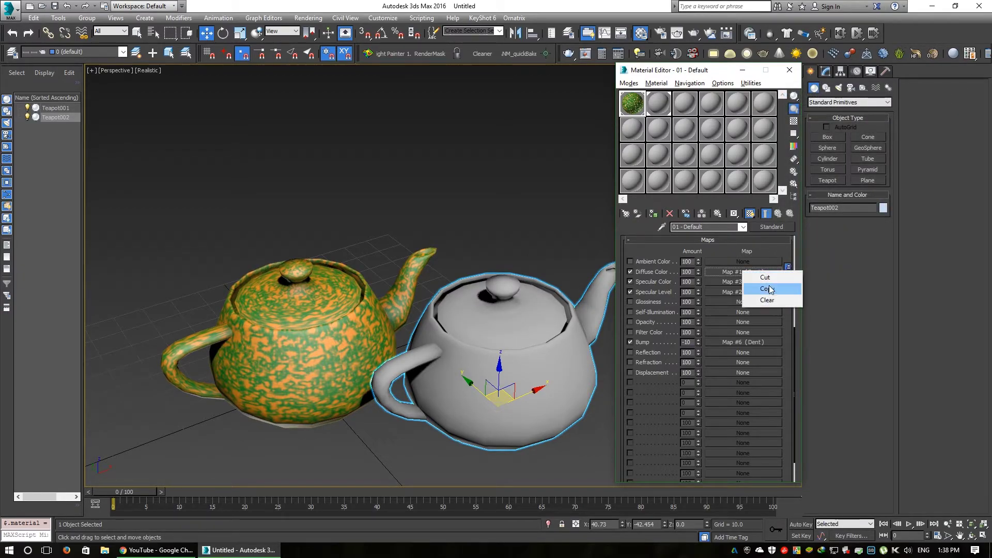
left_click(770, 293)
left_click(659, 104)
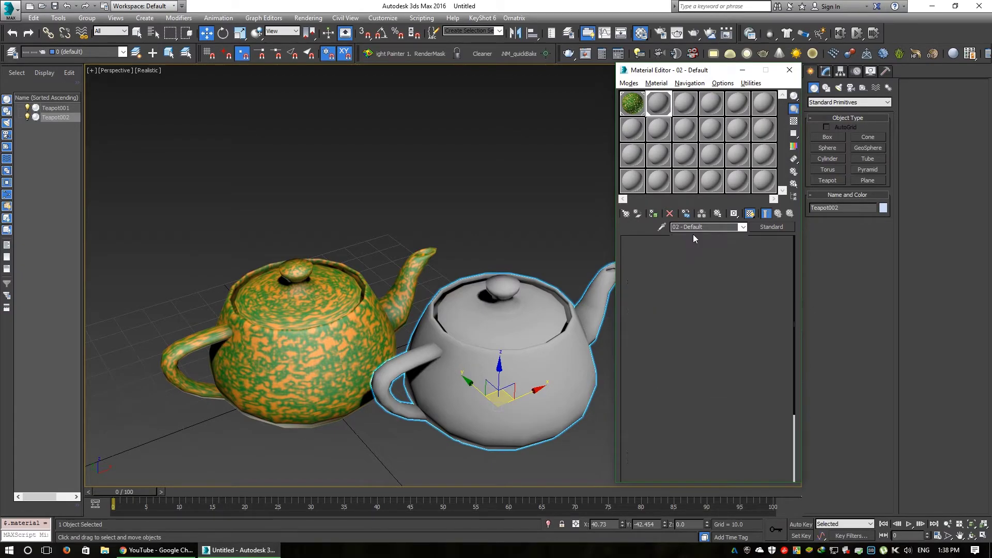
right_click(700, 254)
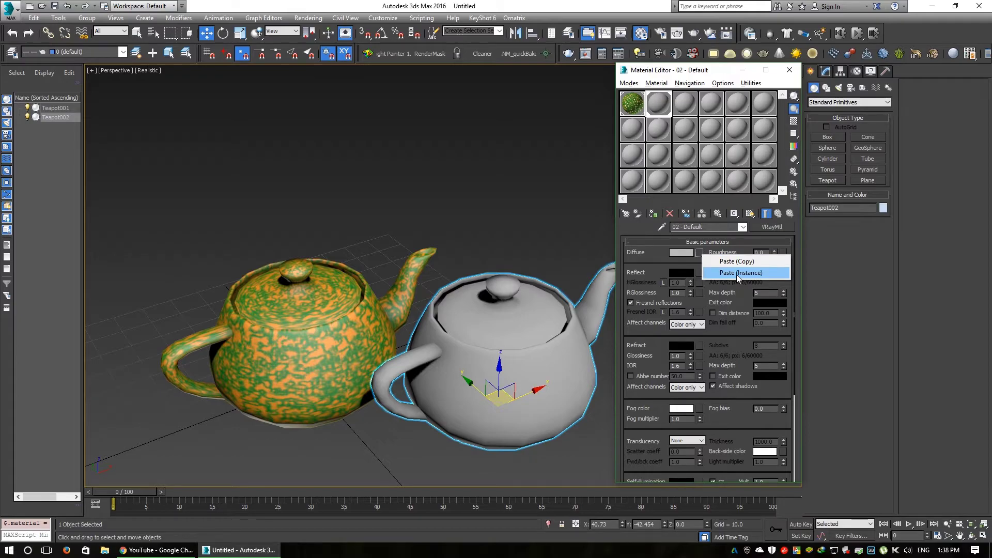
left_click(728, 261)
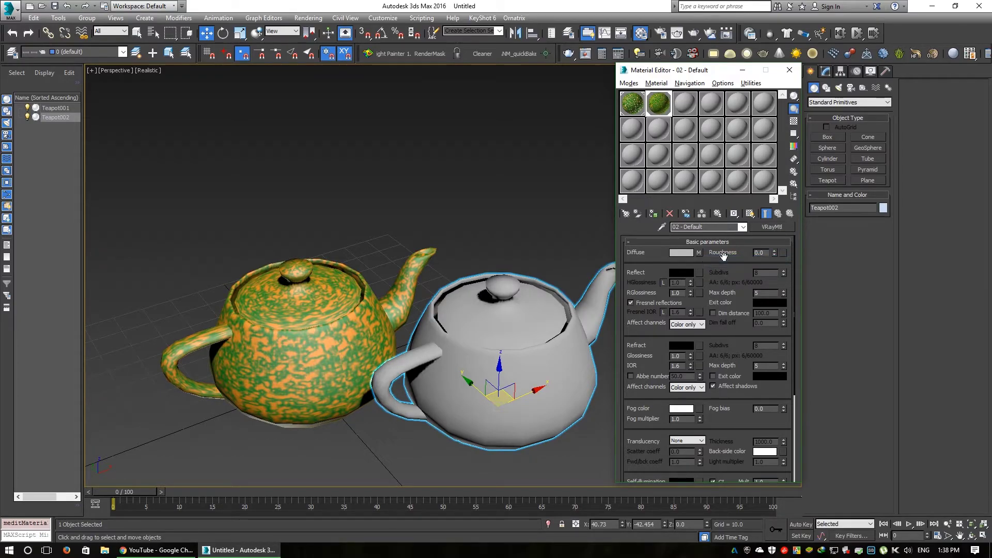
Turn on viewport display of the 02 - Default material's Dent map on Teapot002.
middle_click_drag(483, 288, 448, 269)
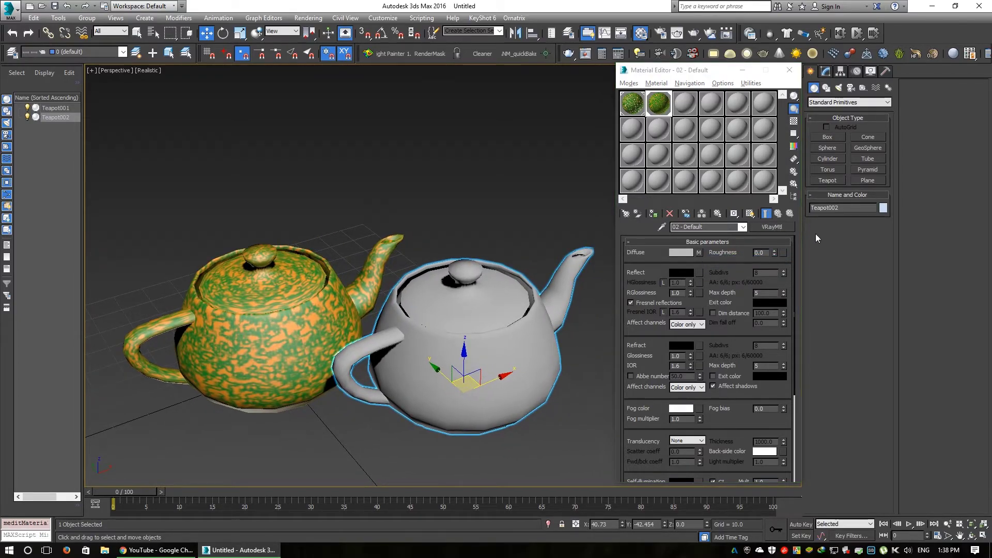
left_click(752, 215)
scroll(435, 284, "up", 2)
scroll(465, 273, "down", 2)
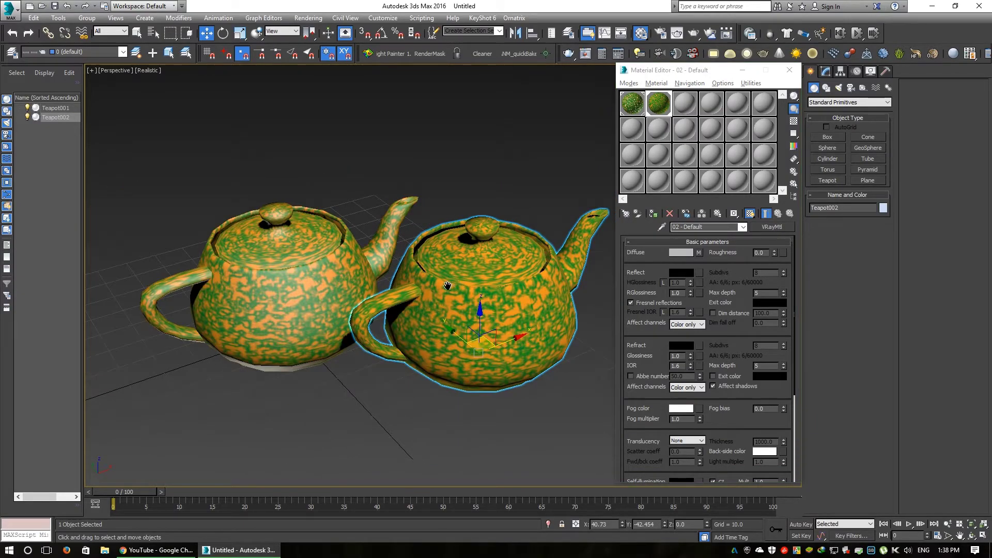
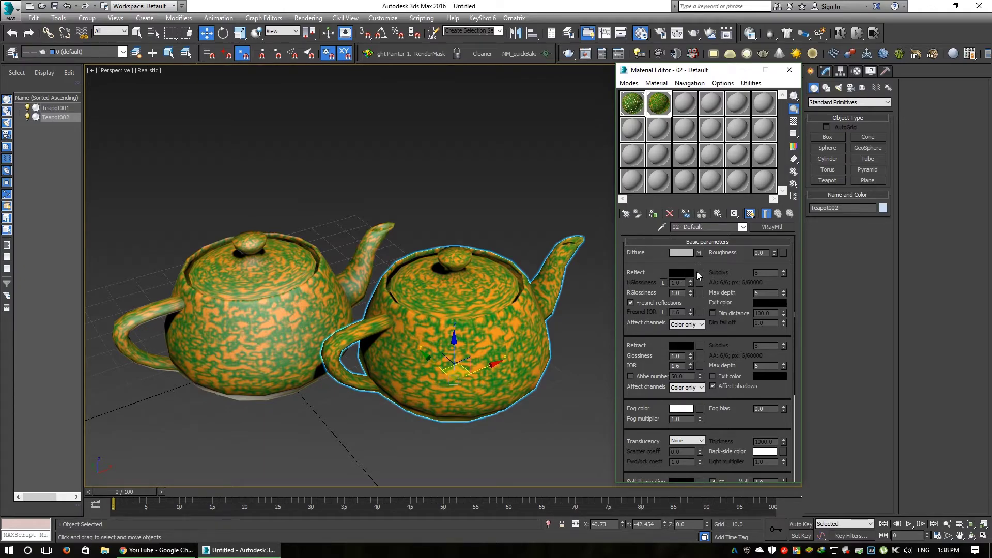
Compare the specular settings of the 01 - Default material with the Reflect settings and reflection color of the 02 - Default material.
left_click(638, 108)
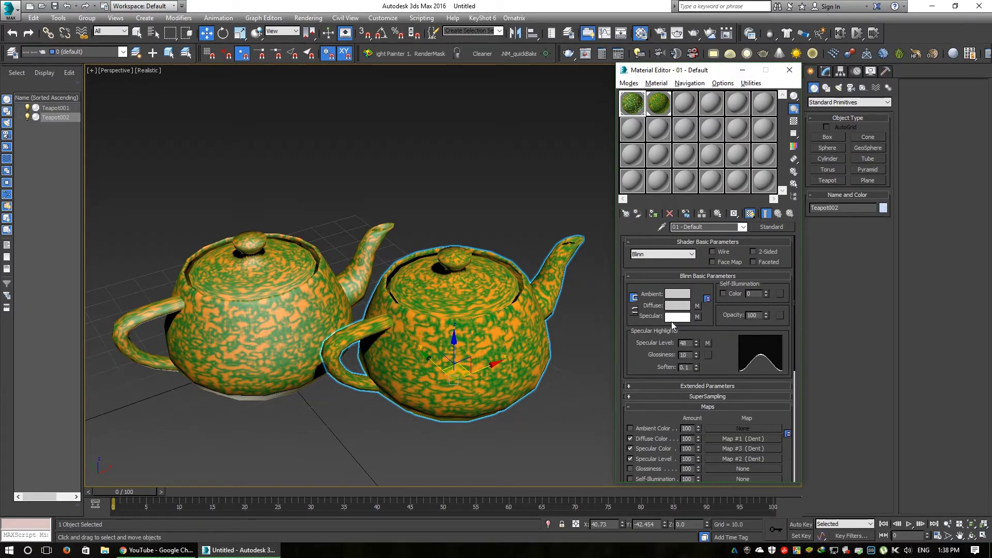
left_click(671, 120)
left_click(681, 273)
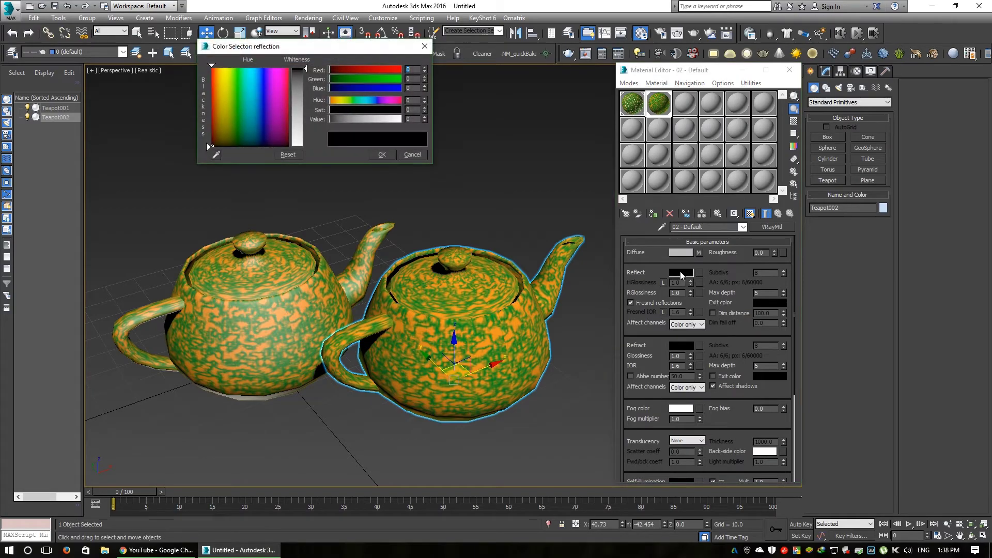
left_click(412, 155)
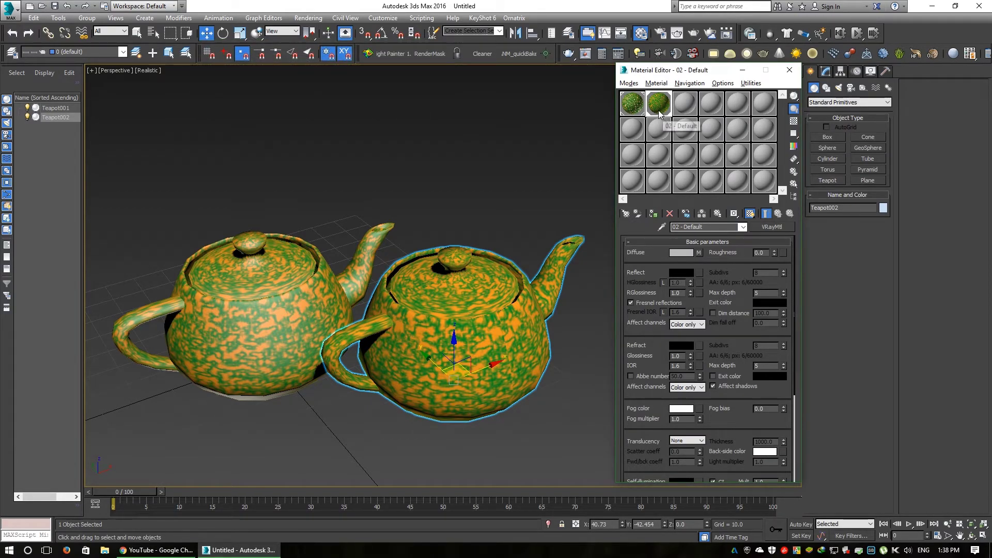
left_click(633, 104)
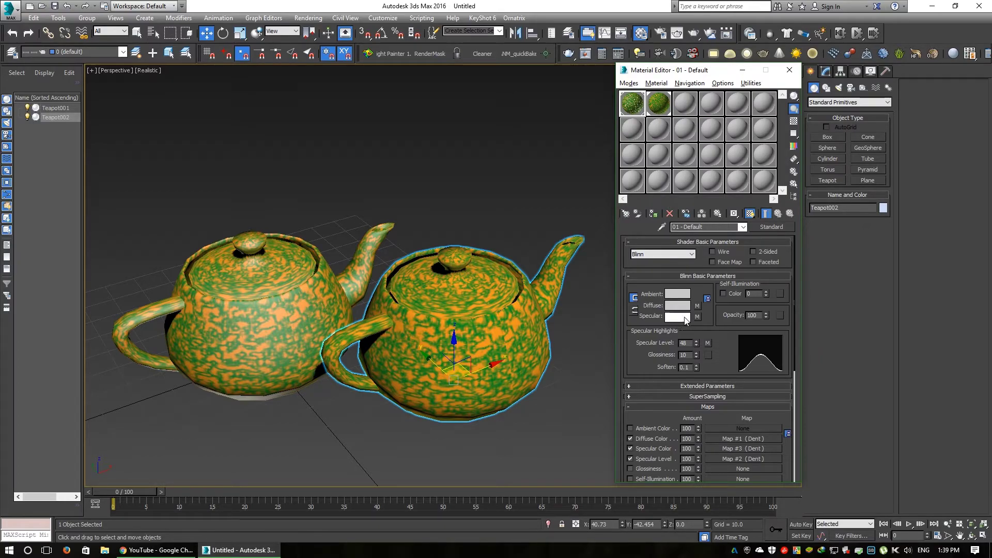
left_click(663, 107)
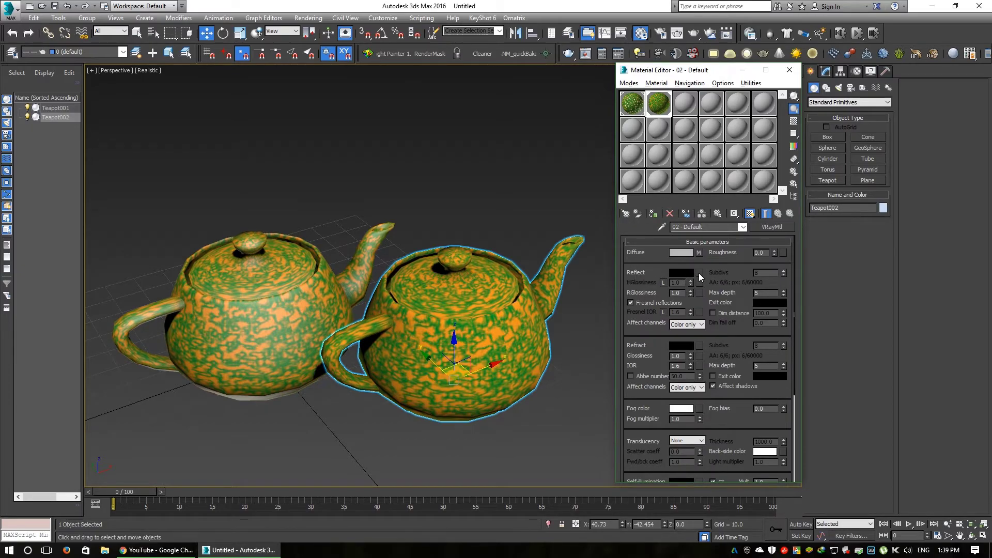
left_click(635, 103)
left_click(659, 105)
left_click(633, 107)
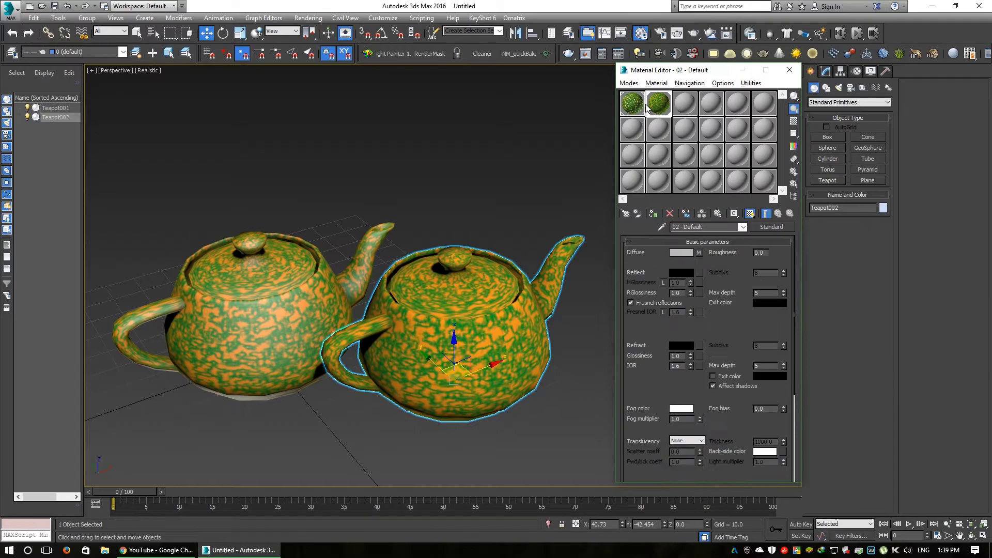
left_click(660, 113)
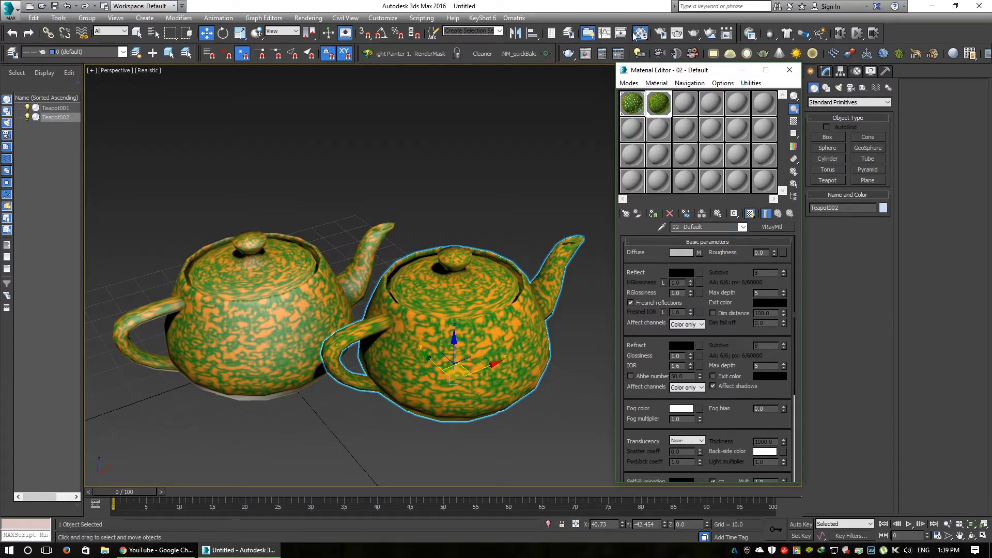
Paste the copied Dent map as a copy into the 02 - Default material's Reflect map slot.
left_click(634, 104)
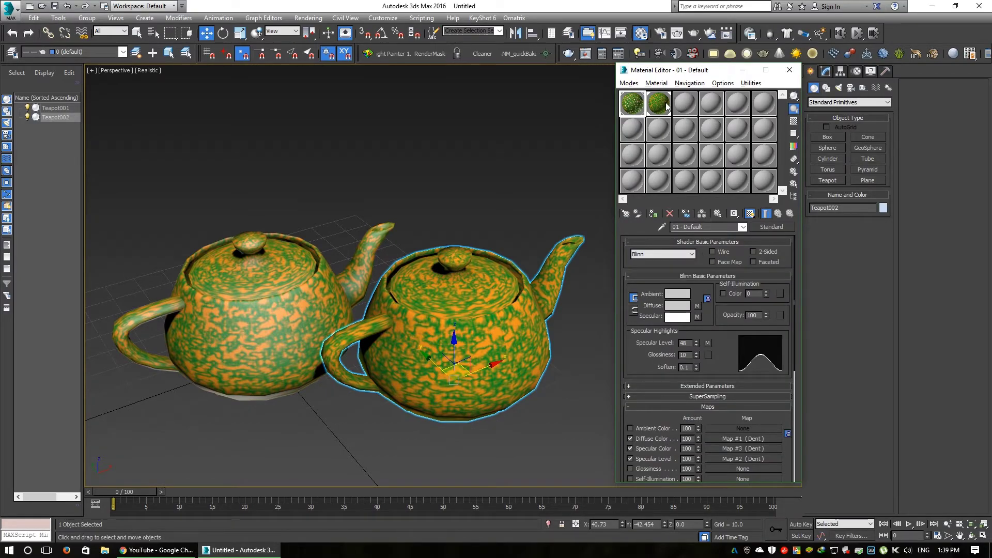
left_click(665, 107)
right_click(700, 273)
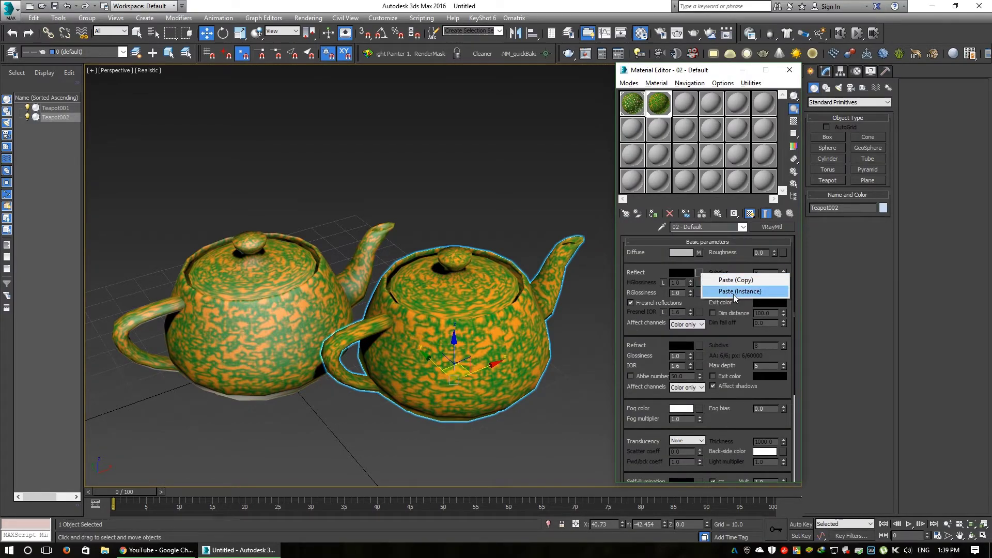
left_click(713, 280)
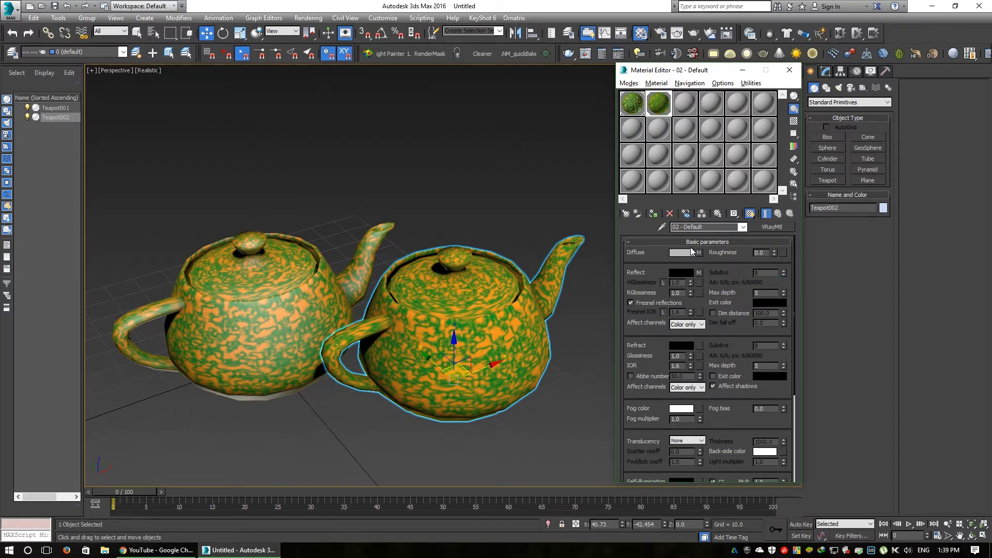
Examine the highlights on both teapots and the enlarged sample sphere of the 01 - Default material.
left_click(632, 104)
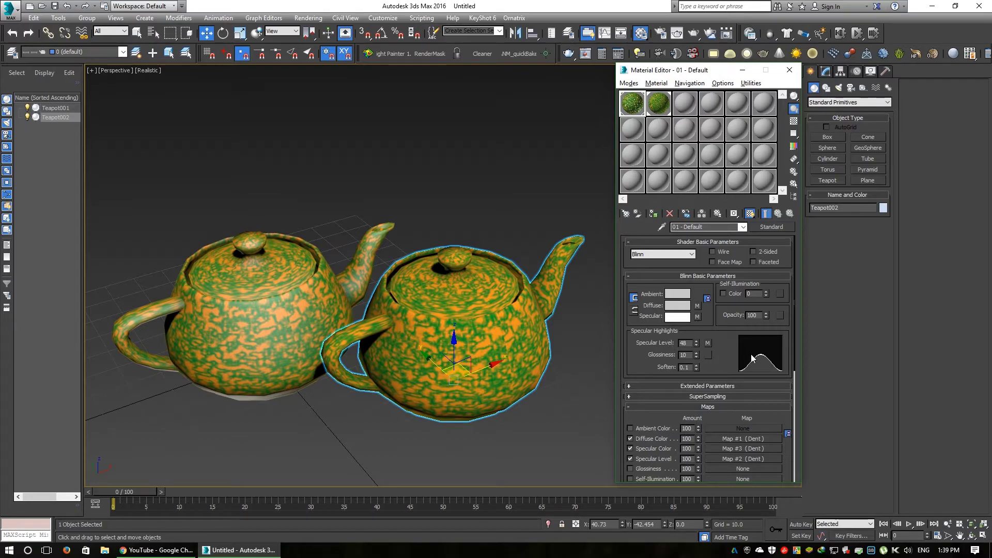
mouse_move(329, 321)
middle_mouse_down()
mouse_move(318, 310)
mouse_move(318, 330)
middle_mouse_up()
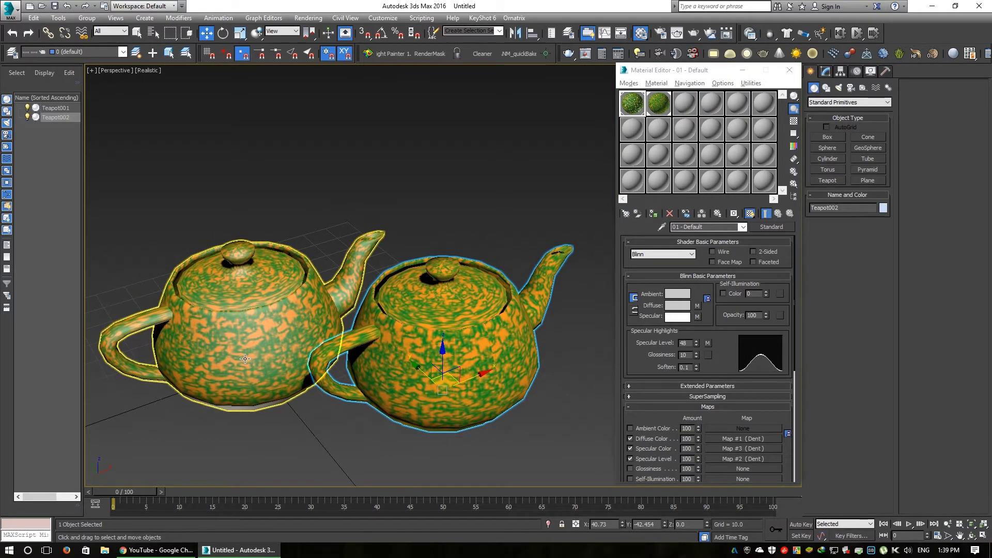
middle_click_drag(428, 344, 428, 365)
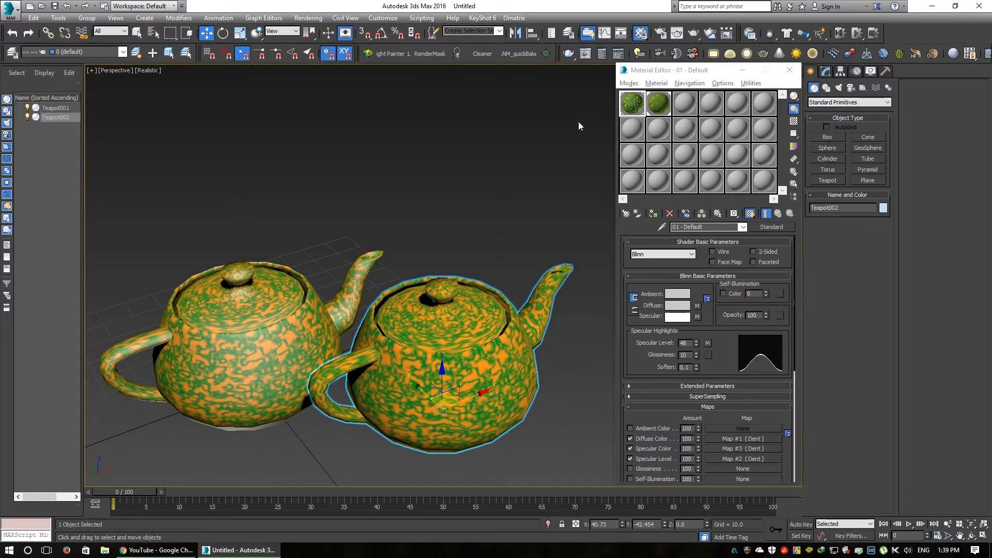
double_click(657, 106)
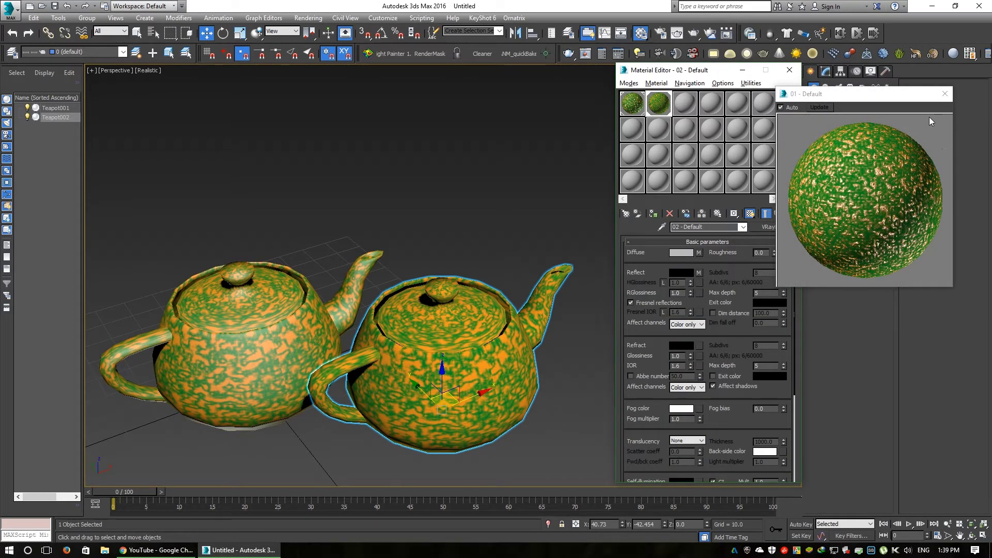
left_click(945, 93)
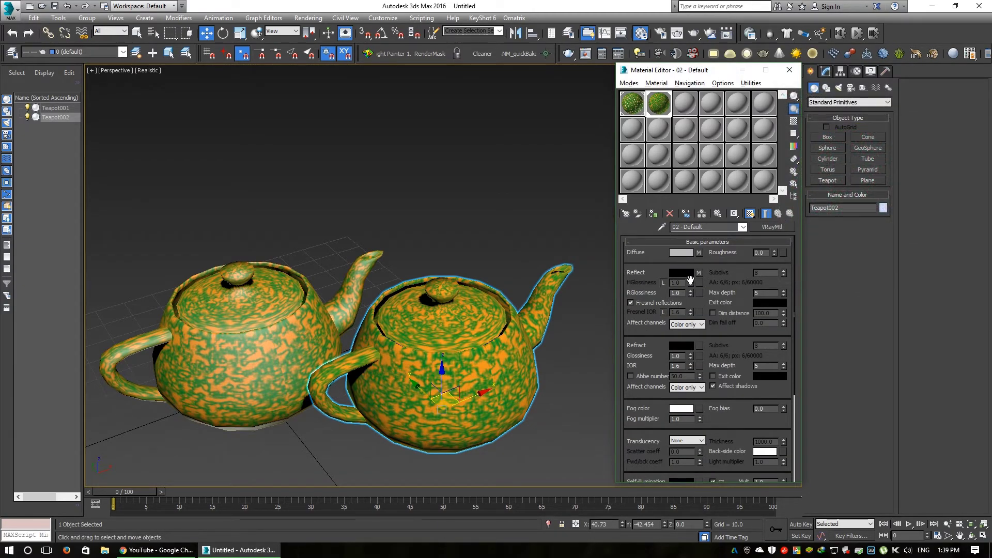
Copy the Dent map from the 01 - Default material's Specular Level slot and paste it as a copy into the 02 - Default material's RGlossiness slot.
left_click(632, 104)
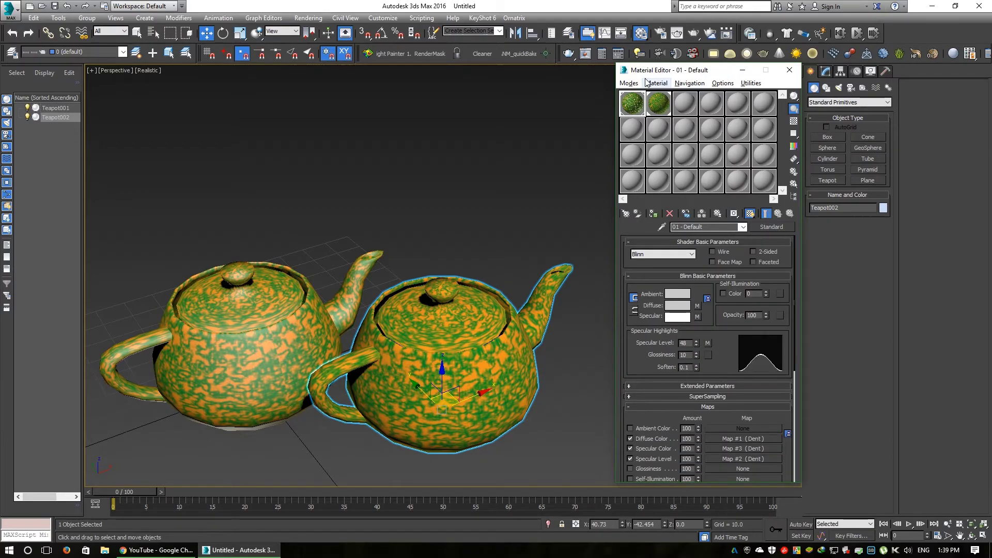
left_click(664, 110)
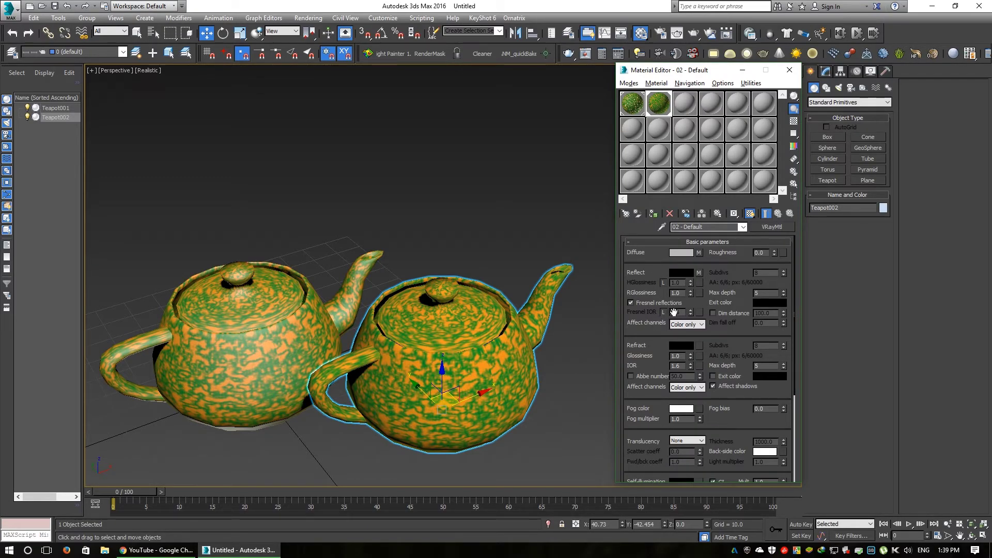
left_click(632, 102)
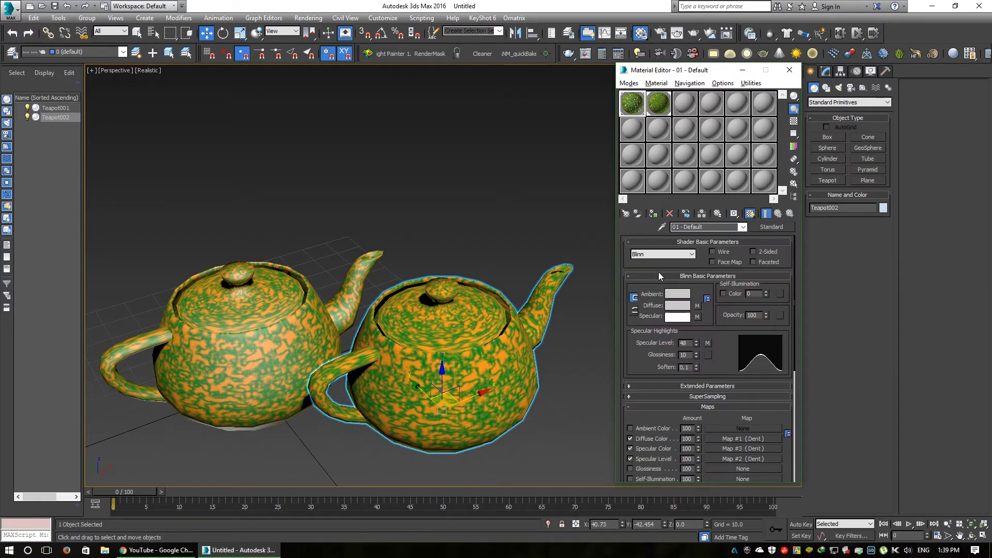
right_click(707, 343)
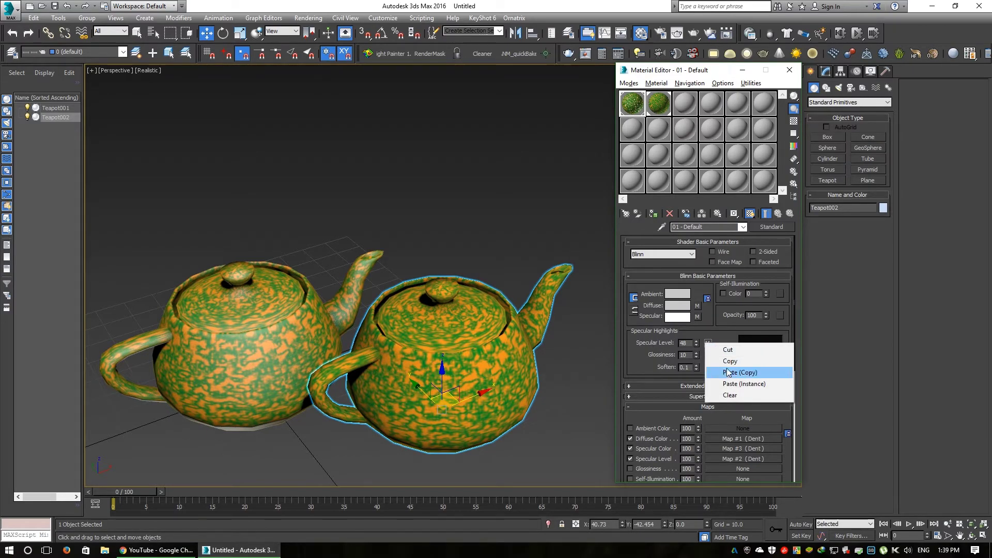
left_click(728, 363)
left_click(663, 112)
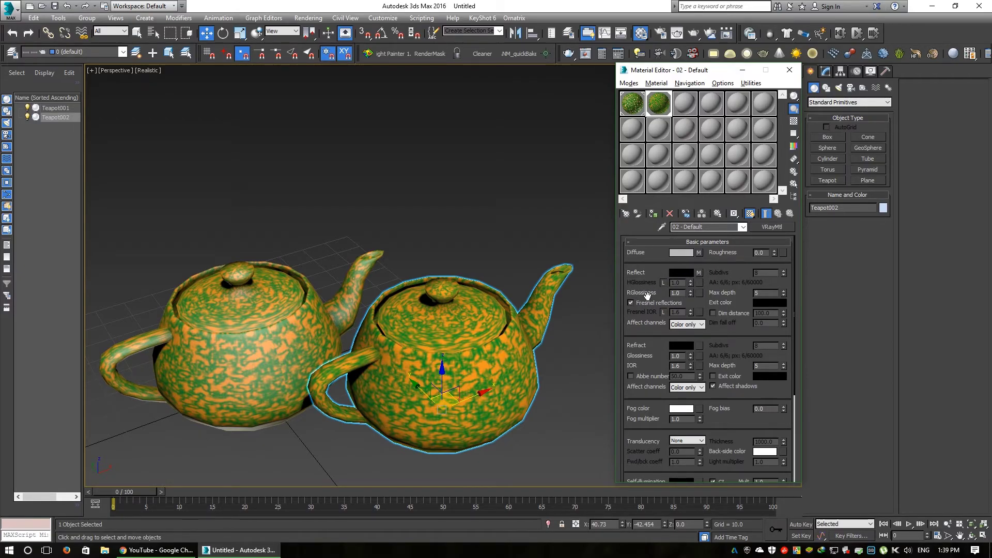
right_click(699, 294)
left_click(715, 299)
Compare both teapots from several angles and the 01 - Default specular maps with the 02 - Default reflection maps.
middle_click_drag(510, 362, 502, 346)
middle_click_drag(422, 318, 434, 323, "alt")
left_click(638, 110)
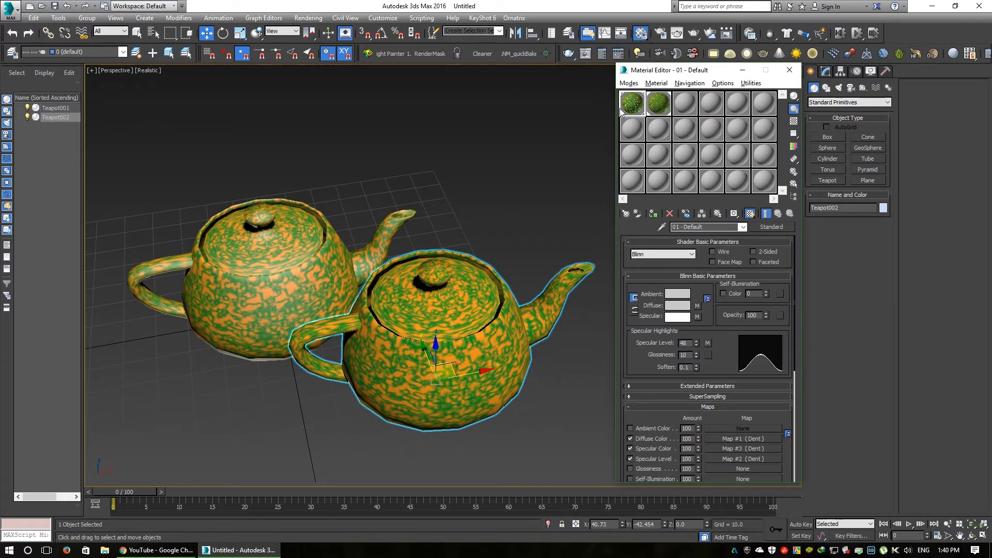
left_click(658, 103)
scroll(414, 377, "up", 2)
scroll(414, 377, "down", 5)
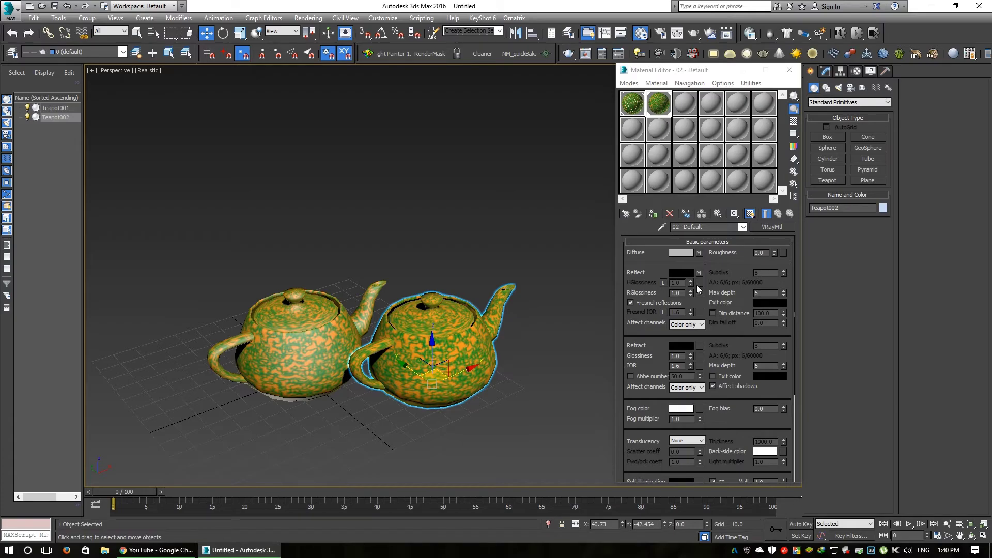
middle_click_drag(354, 437, 424, 405)
scroll(369, 431, "up", 4)
left_click(632, 102)
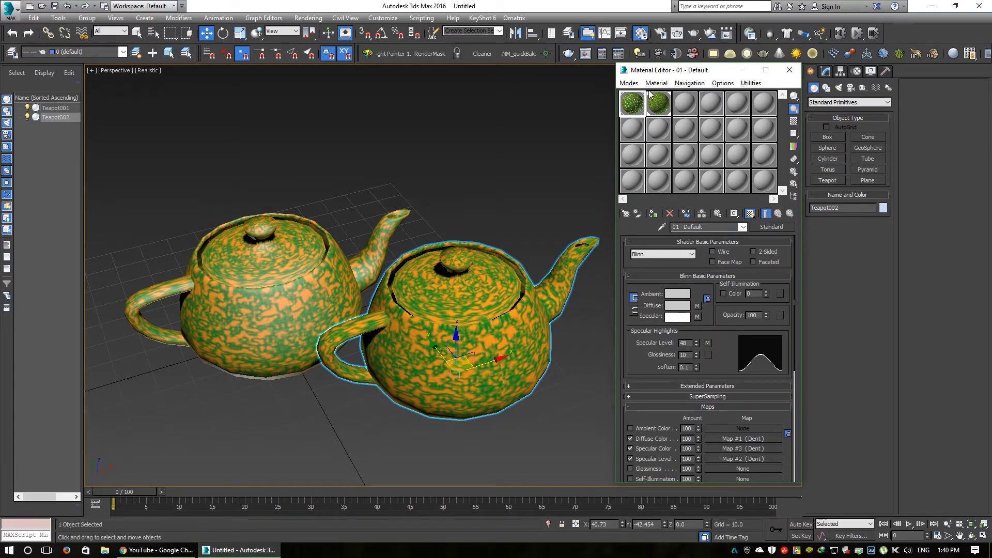
left_click(657, 106)
left_click(626, 111)
left_click(659, 110)
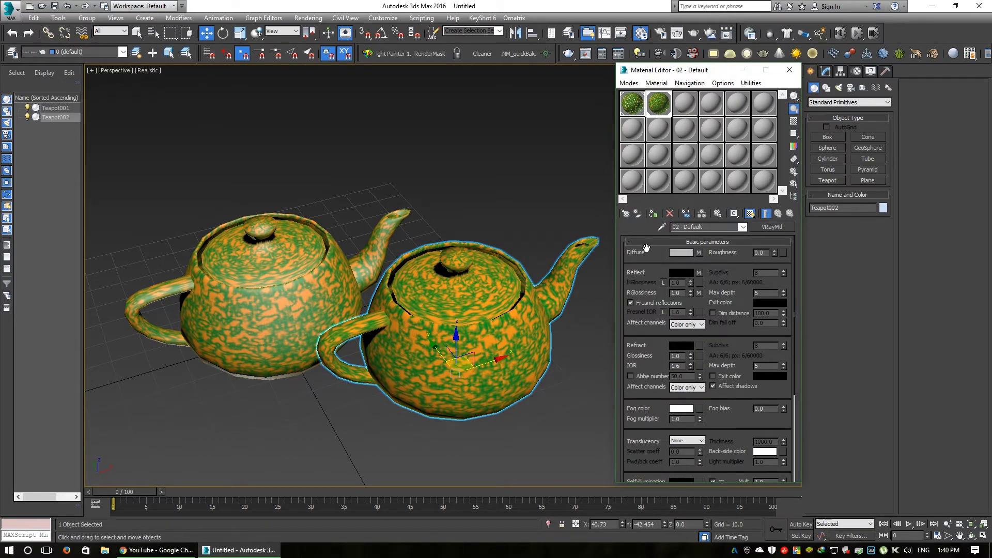
left_click(630, 105)
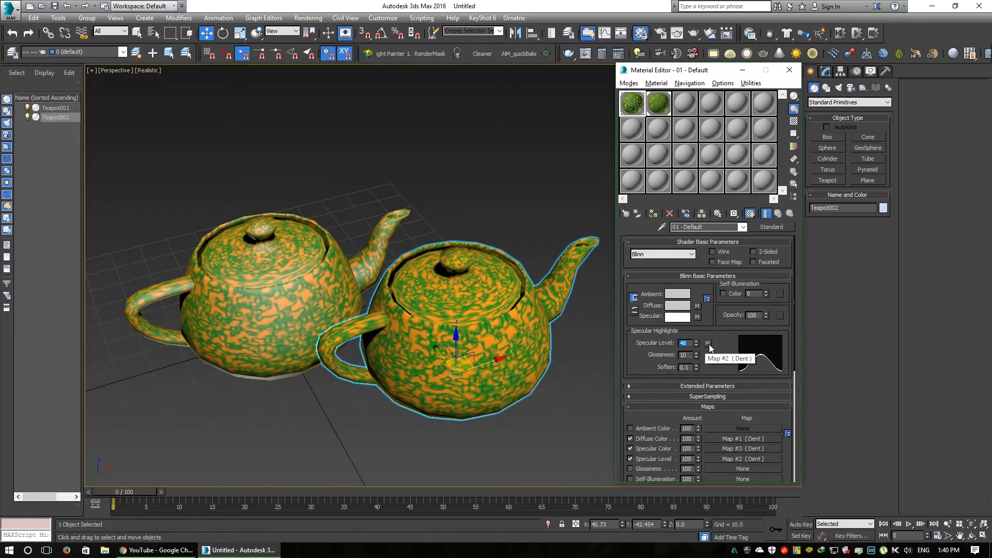
left_click(659, 111)
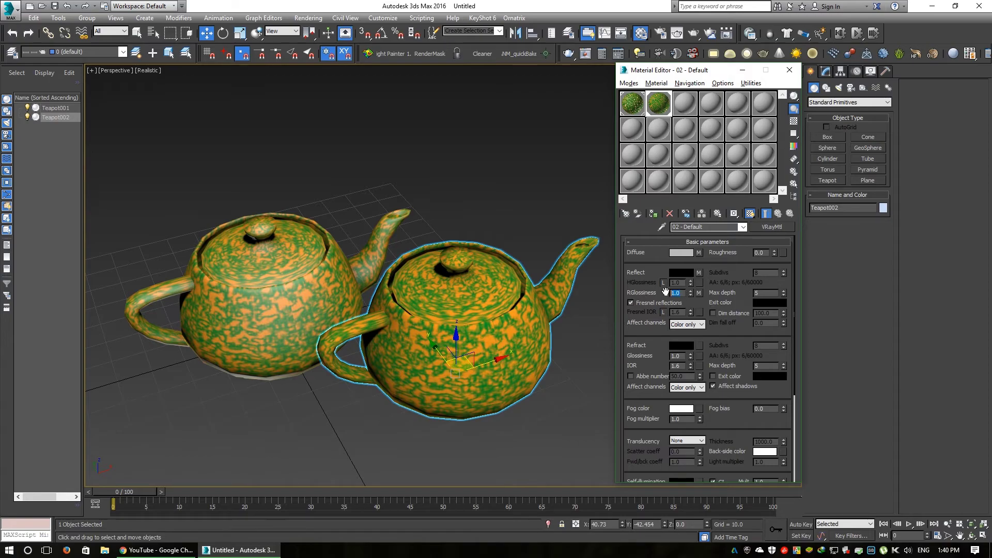
Paste the copied Dent map as a copy into the 01 - Default material's Bump map slot.
left_click(631, 112)
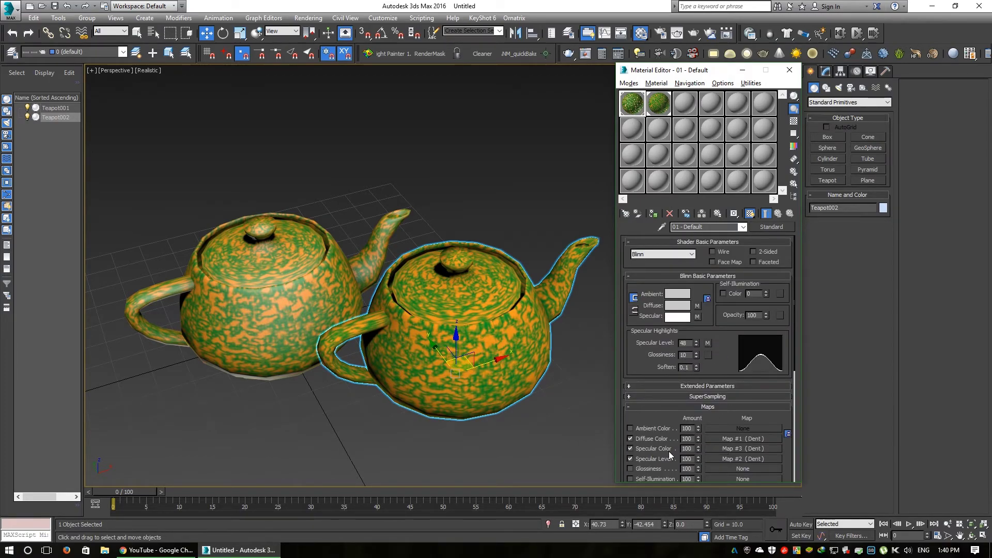
scroll(659, 417, "down", 5)
right_click(727, 391)
left_click(748, 395)
right_click(739, 394)
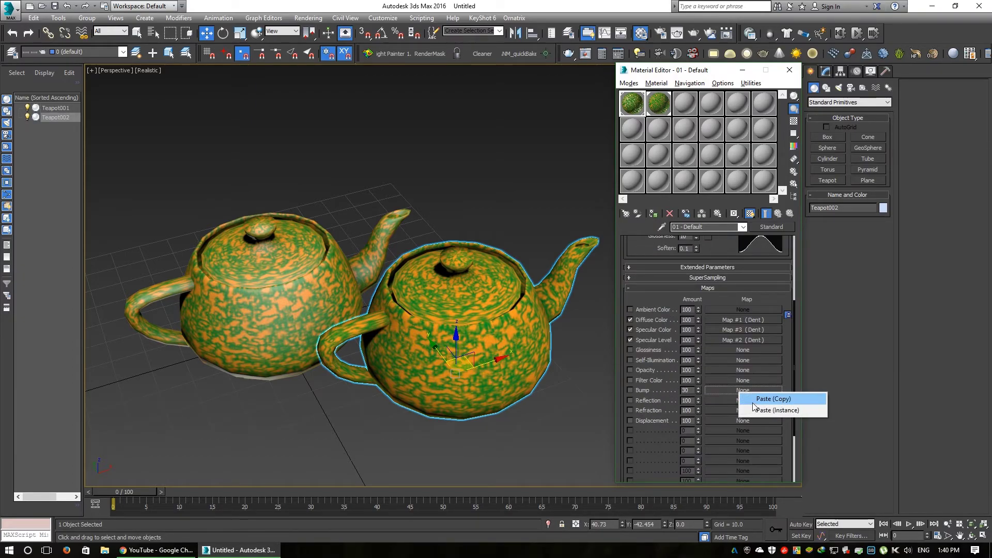
left_click(750, 398)
Copy the 01 - Default material's Bump Dent map and paste it as a copy into the 02 - Default material's Bump slot.
right_click(753, 401)
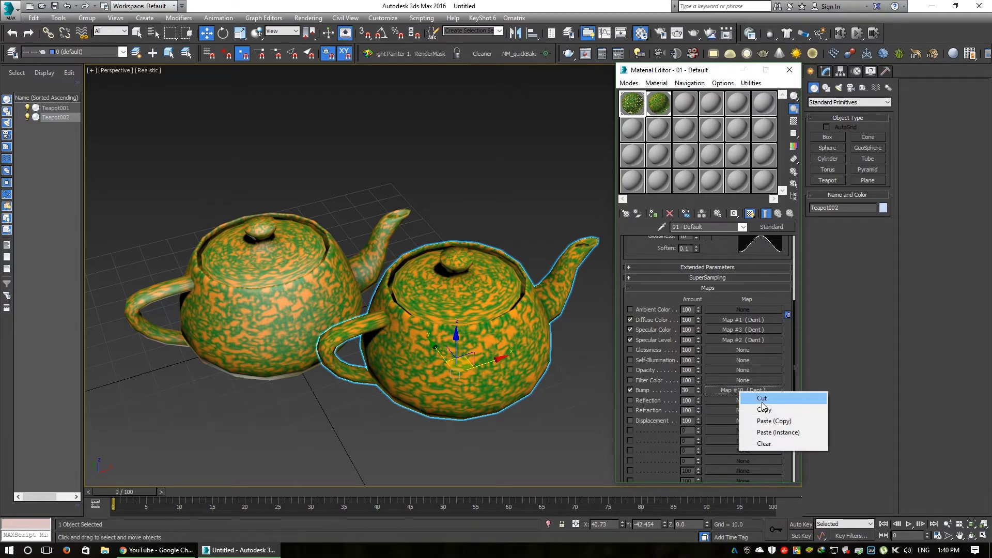
left_click(764, 408)
left_click(655, 107)
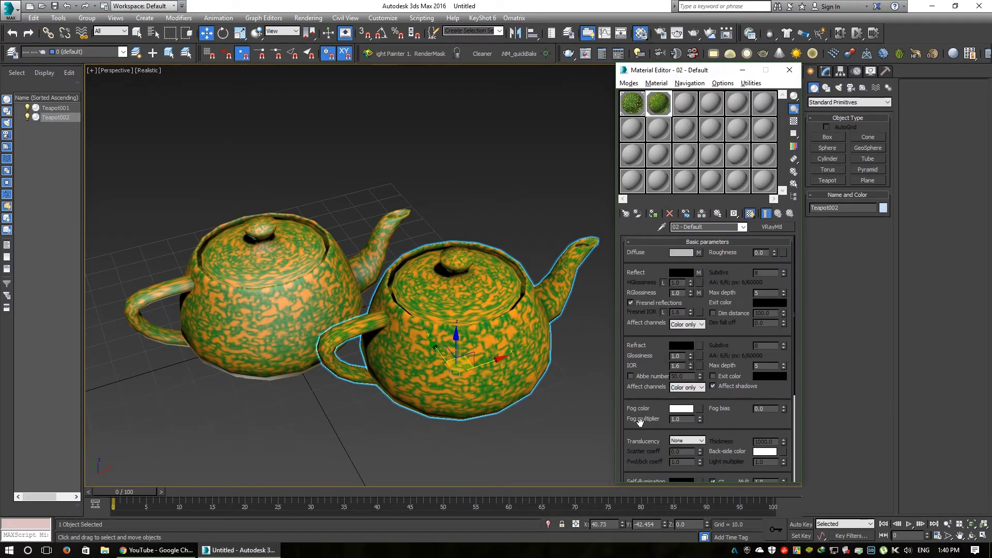
left_click_drag(639, 422, 637, 222)
left_click(699, 446)
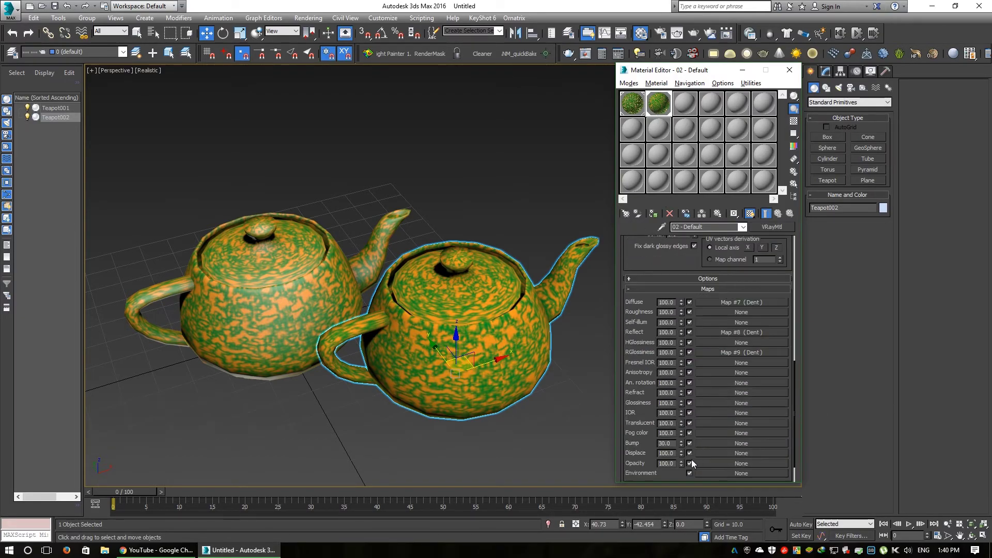
right_click(731, 445)
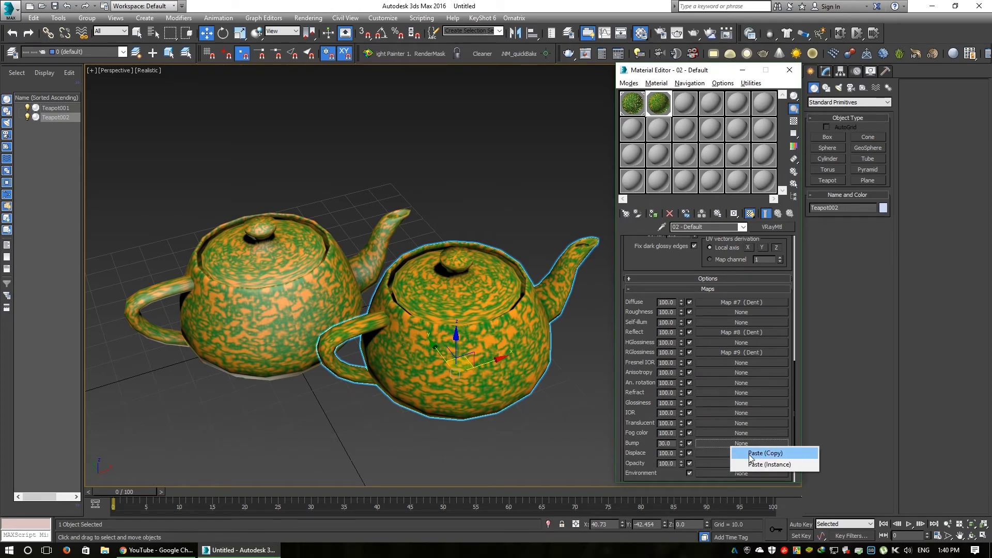
left_click(747, 454)
Frame both teapots in the Perspective viewport, deselect Teapot002 and start a V-Ray render of the scene.
mouse_move(463, 389)
middle_mouse_down()
mouse_move(453, 403)
mouse_move(473, 400)
middle_mouse_up()
middle_click_drag(383, 427, 412, 427)
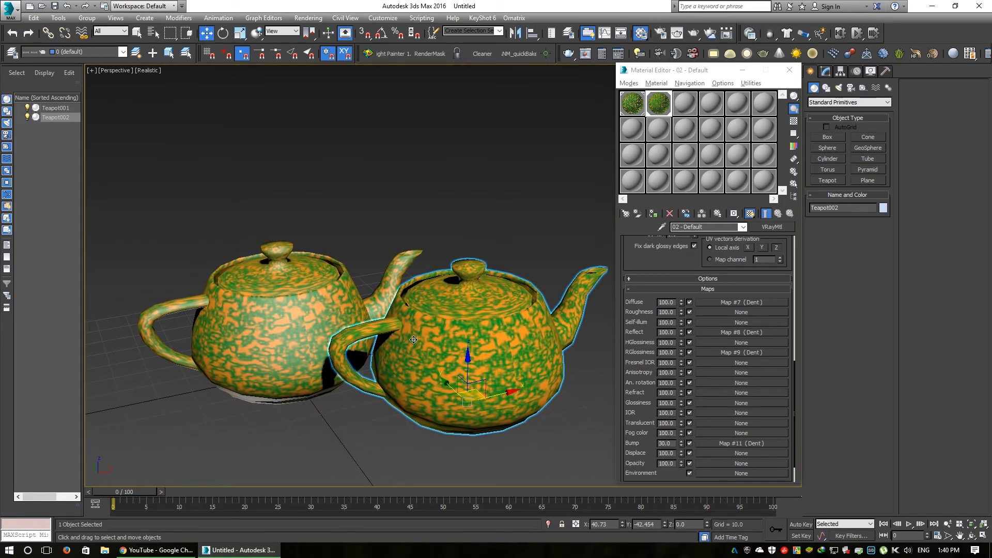
scroll(414, 340, "up", 2)
middle_click_drag(426, 341, 398, 344)
scroll(403, 326, "down", 2)
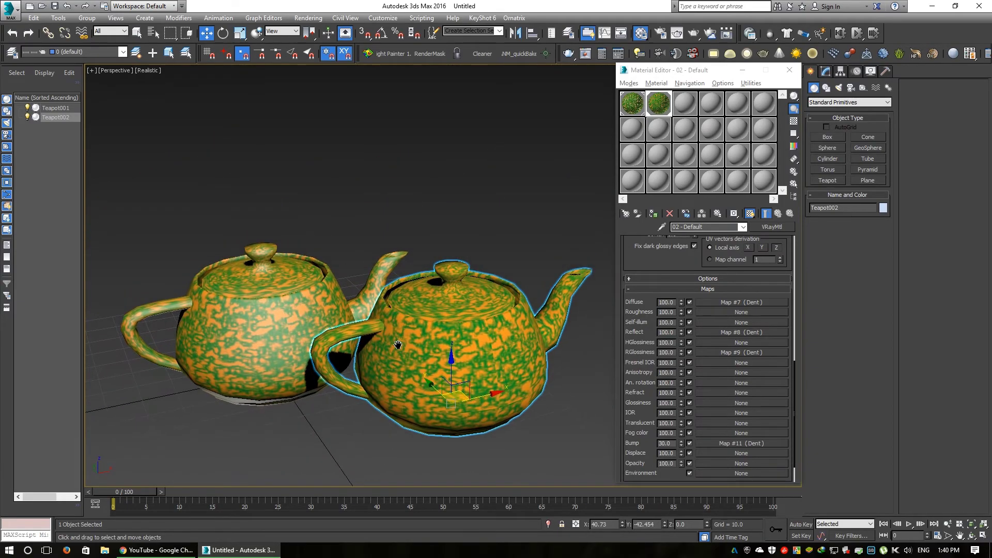
left_click(530, 140)
left_click(587, 54)
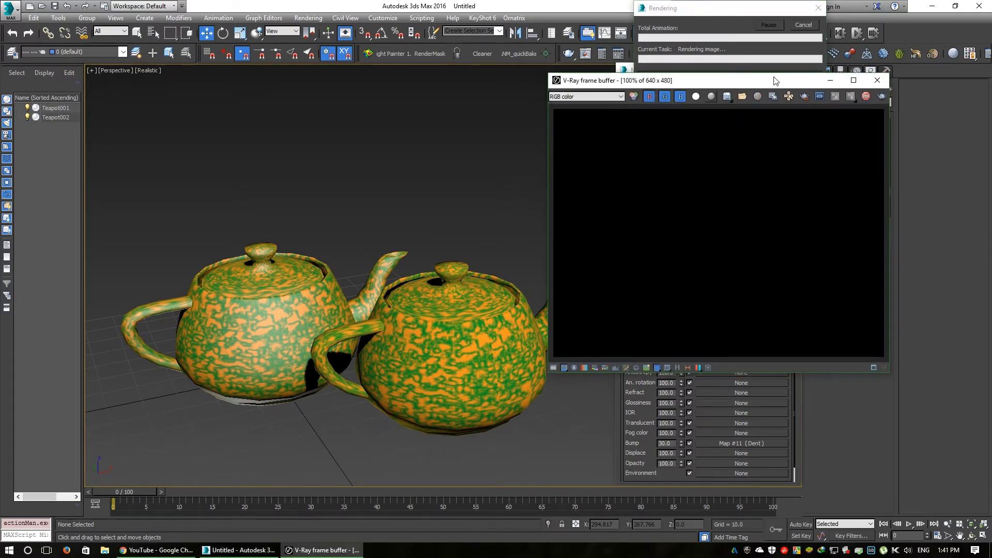
Apply the Studio Setup preset in V-Ray Quick Settings, set the GI method to IM + LC (fast) and close the dialog.
left_click_drag(711, 84, 717, 144)
left_click(618, 55)
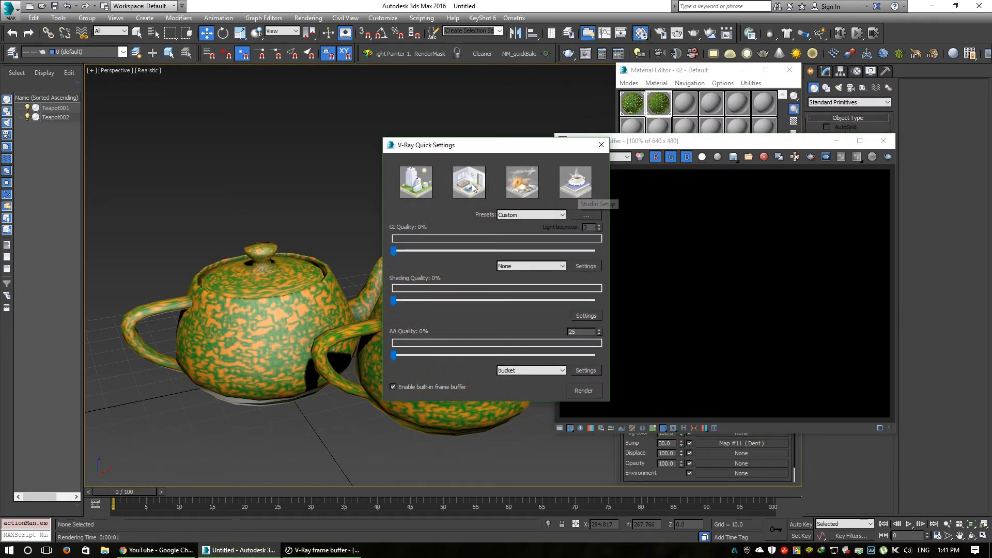
left_click(575, 182)
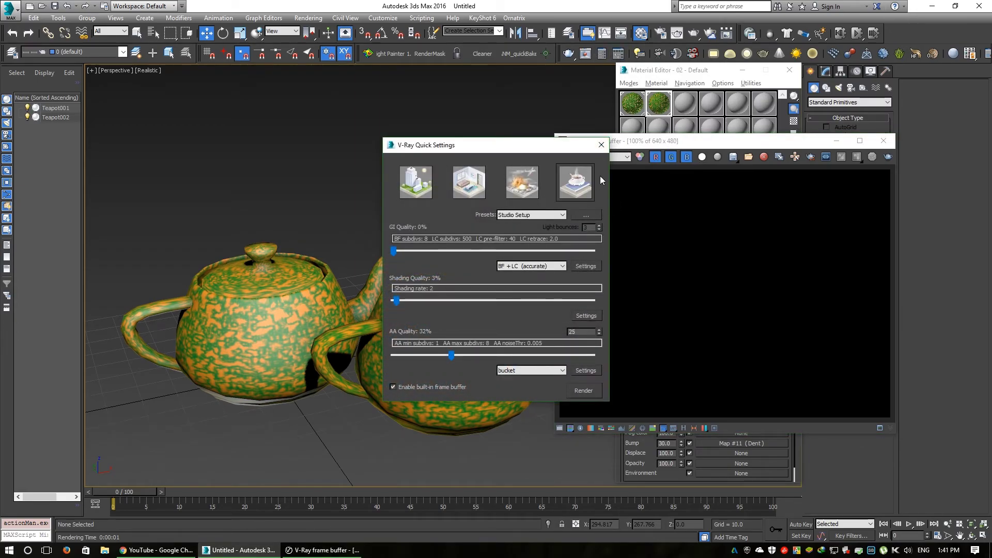
left_click(562, 267)
left_click(541, 294)
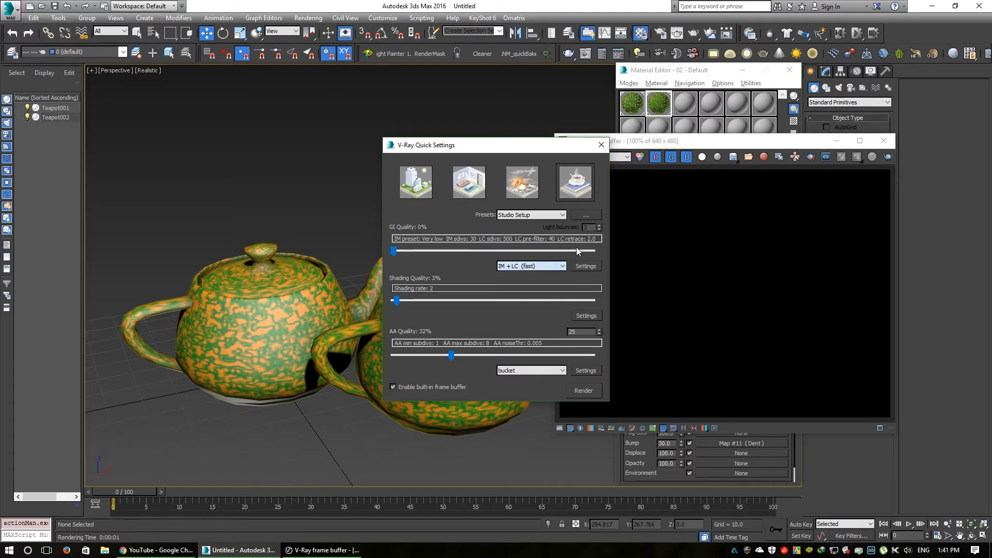
left_click(599, 145)
Close the Render Setup, V-Ray frame buffer and Material Editor windows to clear the viewport.
left_click(604, 33)
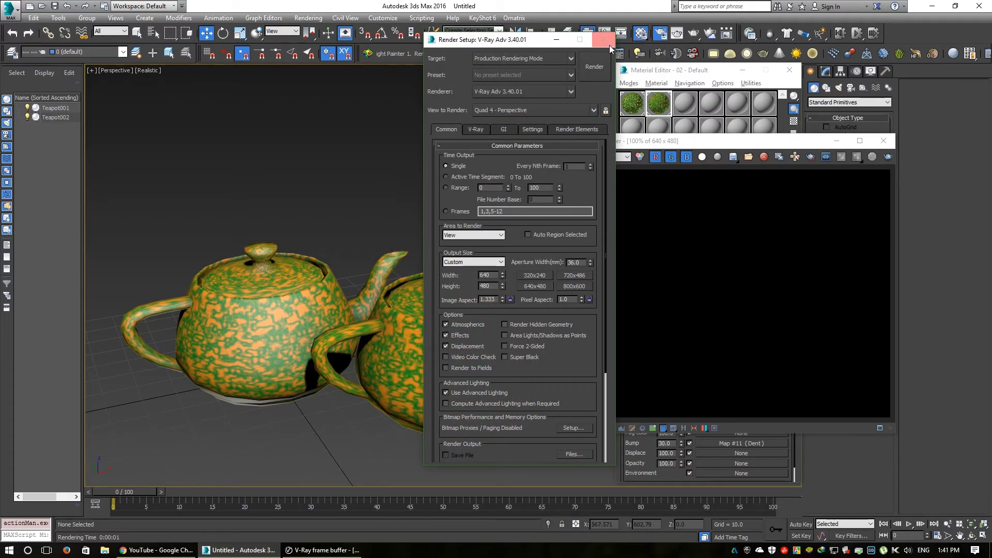
left_click(606, 41)
left_click(883, 141)
left_click(789, 70)
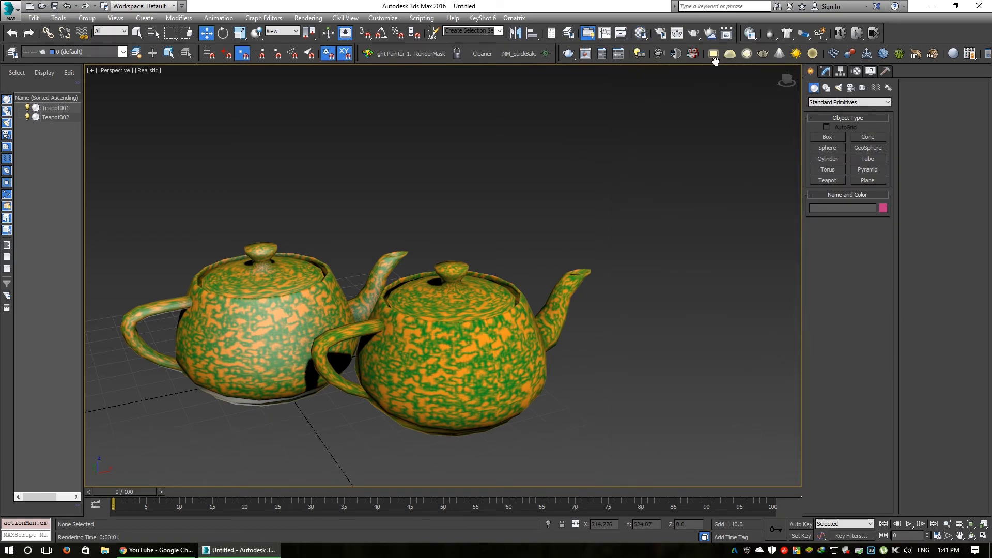
Create a plane VRayLight about 29 by 21 units and move it above the teapots to a height of about 96.6.
left_click(716, 57)
left_click_drag(550, 411, 498, 473)
right_click(530, 413)
left_click_drag(529, 414, 363, 94)
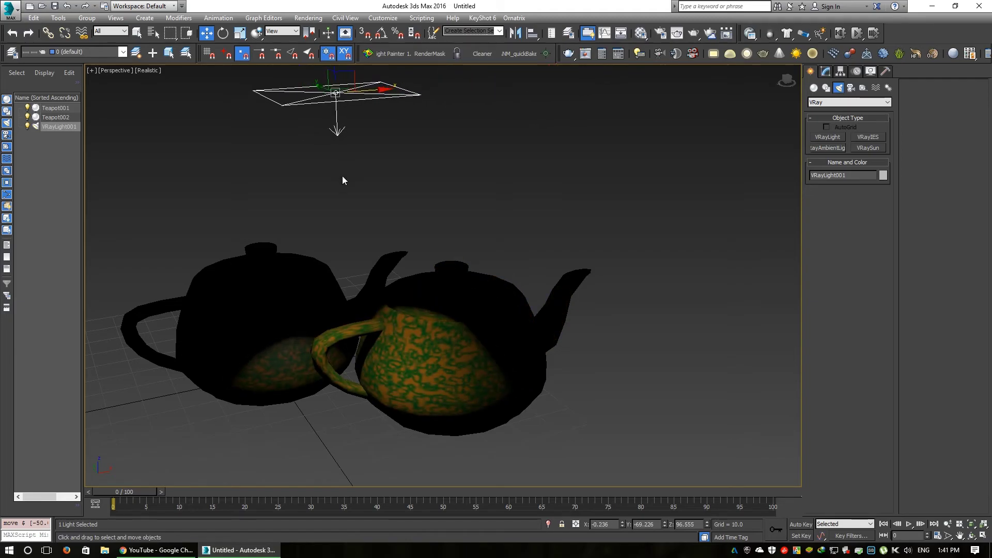
Enlarge the VRayLight to a half-length of 39.138 and half-width of 73.376 and set its multiplier to 1.
left_click(825, 72)
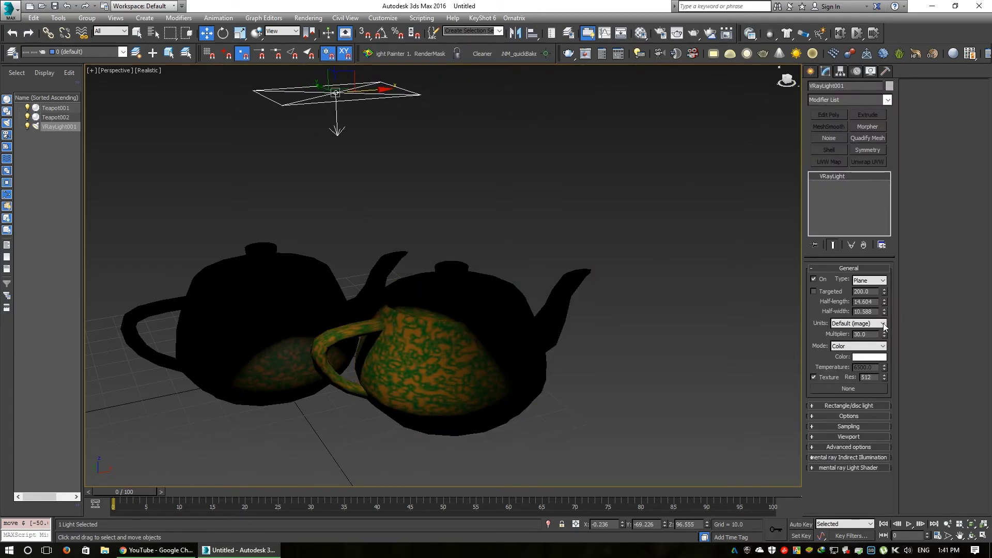
left_click_drag(884, 303, 798, 72)
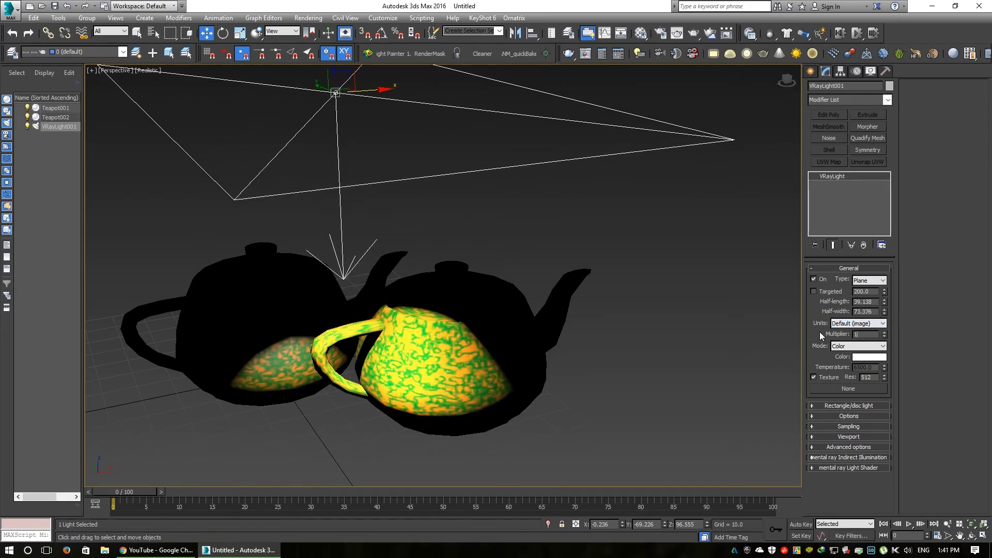
key("Return")
Render both teapots under the new light, first in the wide view and again in a close-up on the front teapot.
middle_click_drag(667, 316, 678, 306)
key("shift+q")
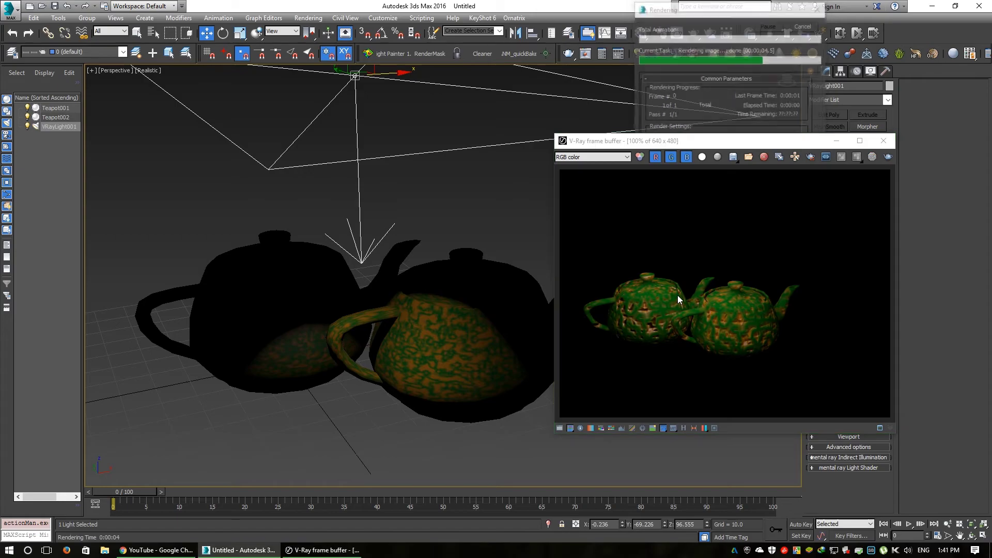
scroll(356, 346, "up", 5)
middle_click_drag(390, 308, 347, 337)
scroll(405, 314, "up", 3)
scroll(371, 352, "down", 3)
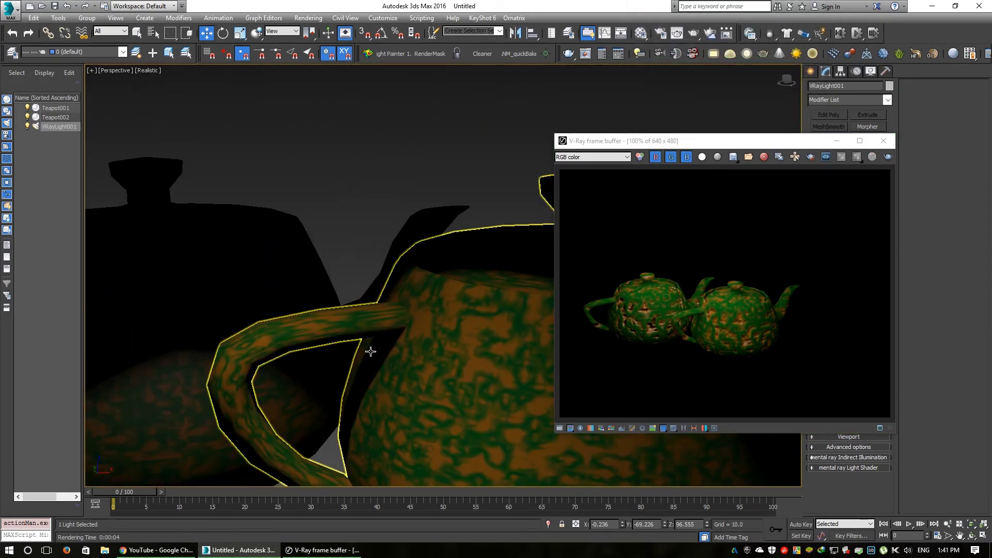
scroll(367, 336, "down", 2)
key("shift+q")
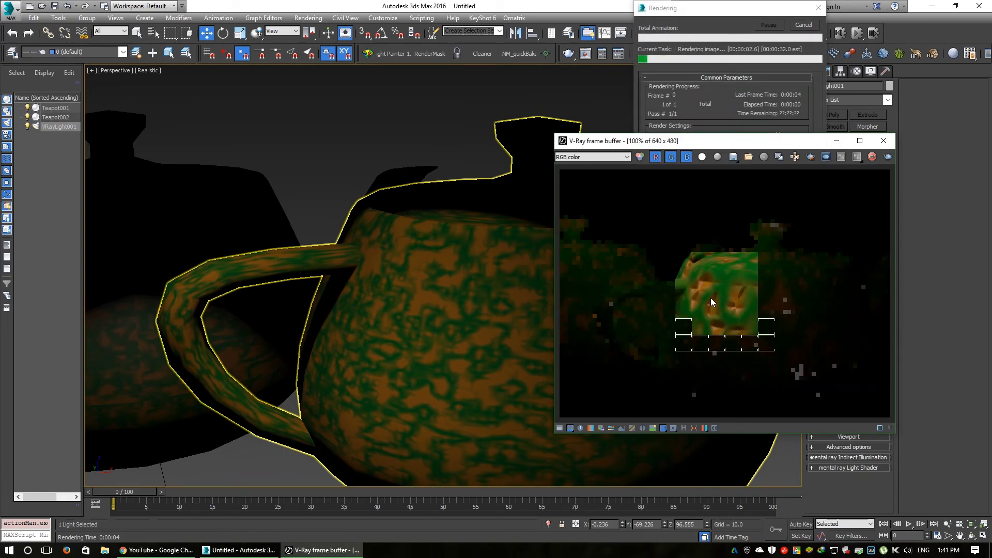
Examine the dents on both teapots in the V-Ray frame buffer at magnifications up to 400%.
scroll(703, 284, "up", 4)
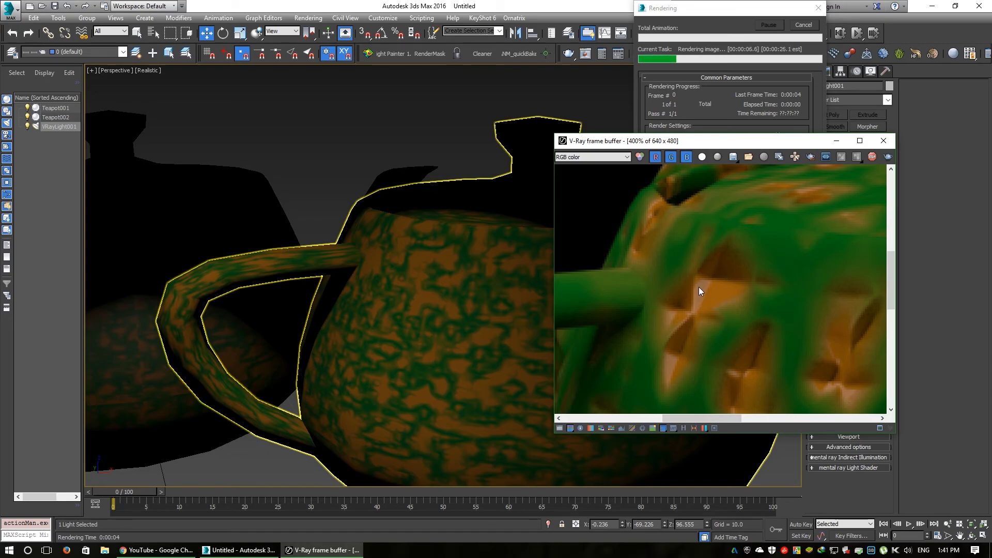
scroll(697, 287, "down", 2)
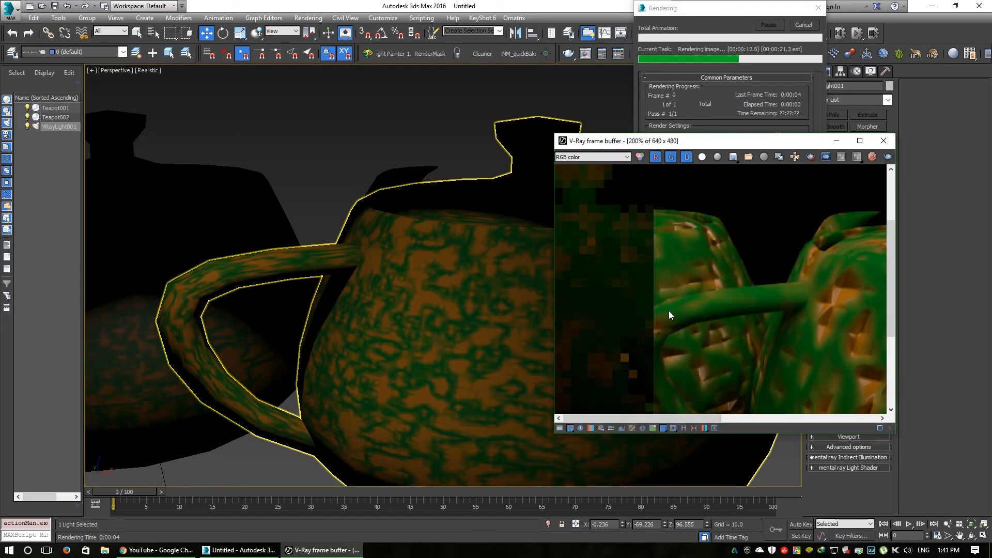
scroll(680, 314, "down", 1)
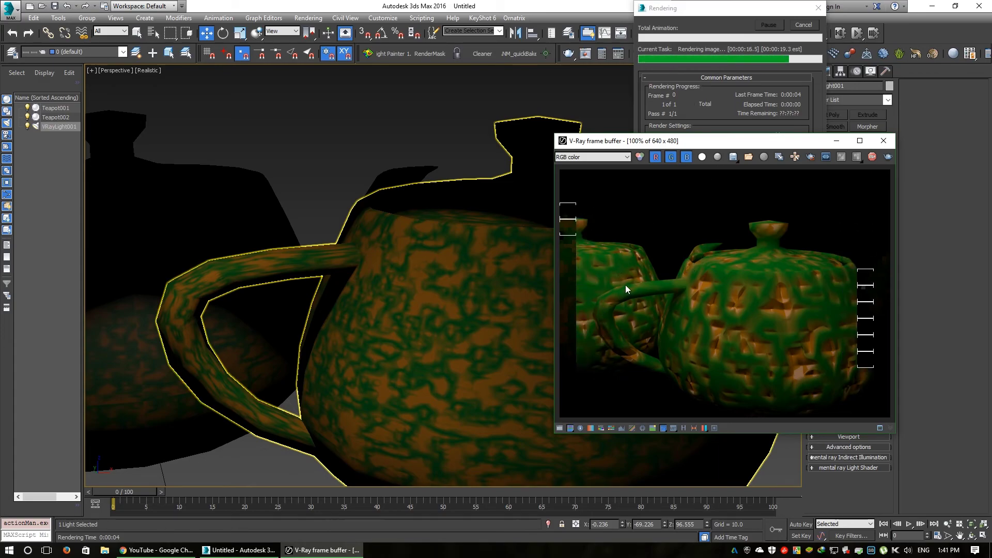
left_click(571, 306)
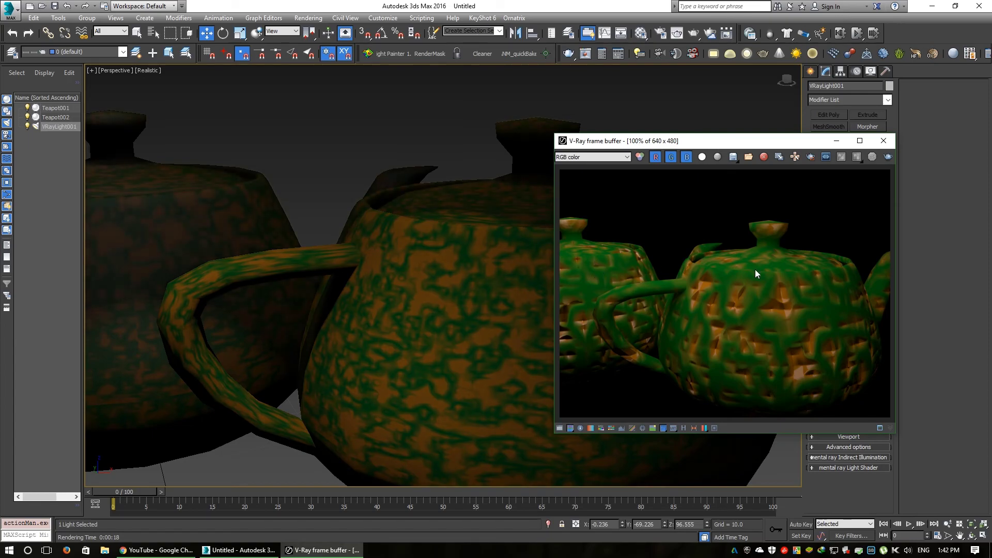
Set the VRayLight's X and Y position to 0.
scroll(380, 278, "down", 3)
middle_click_drag(484, 325, 472, 329)
middle_click_drag(290, 261, 400, 302, "alt")
middle_click_drag(332, 295, 442, 333)
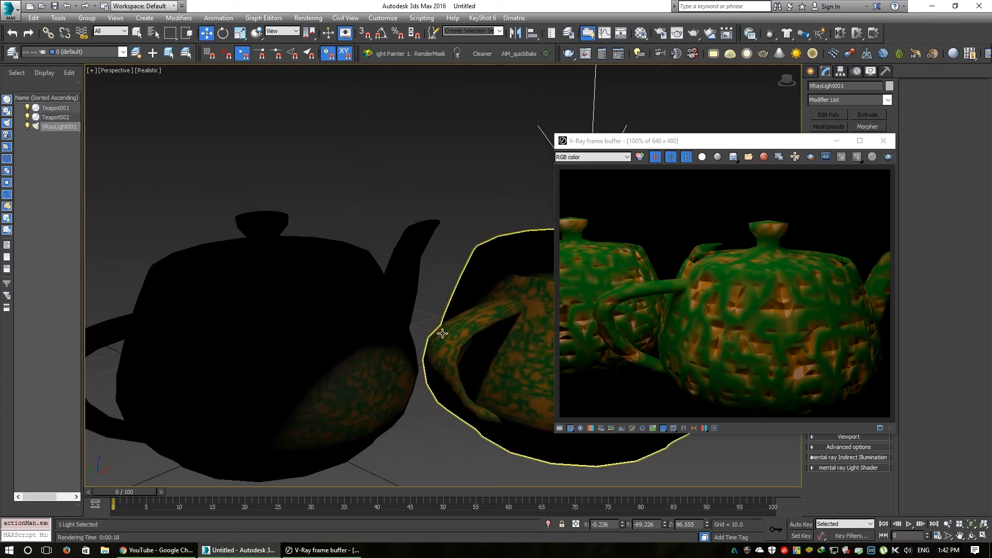
right_click(665, 525)
right_click(622, 524)
Start a V-Ray render of both teapots with the repositioned light, cancel it partway and close the frame buffer.
middle_click_drag(556, 448, 449, 417)
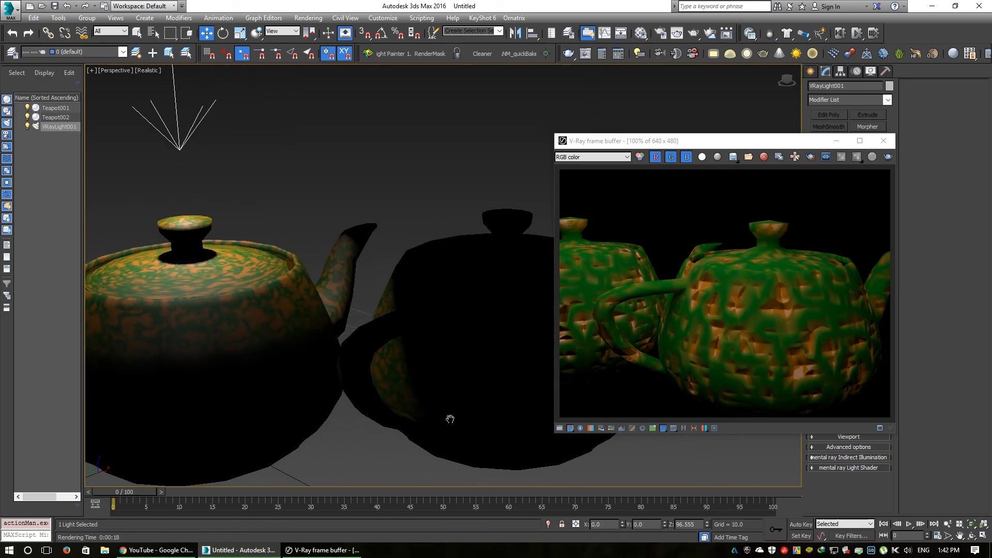
key("shift+q")
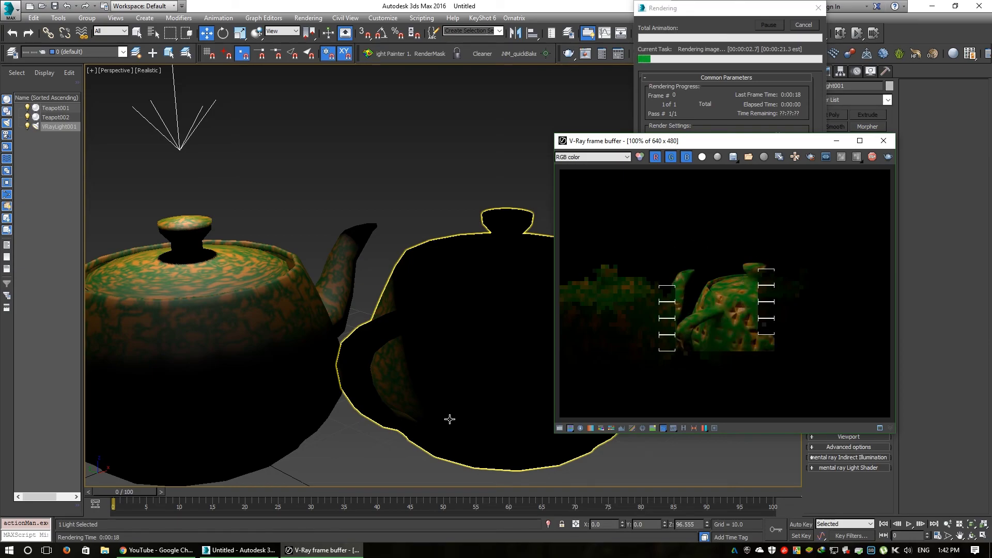
left_click(356, 309)
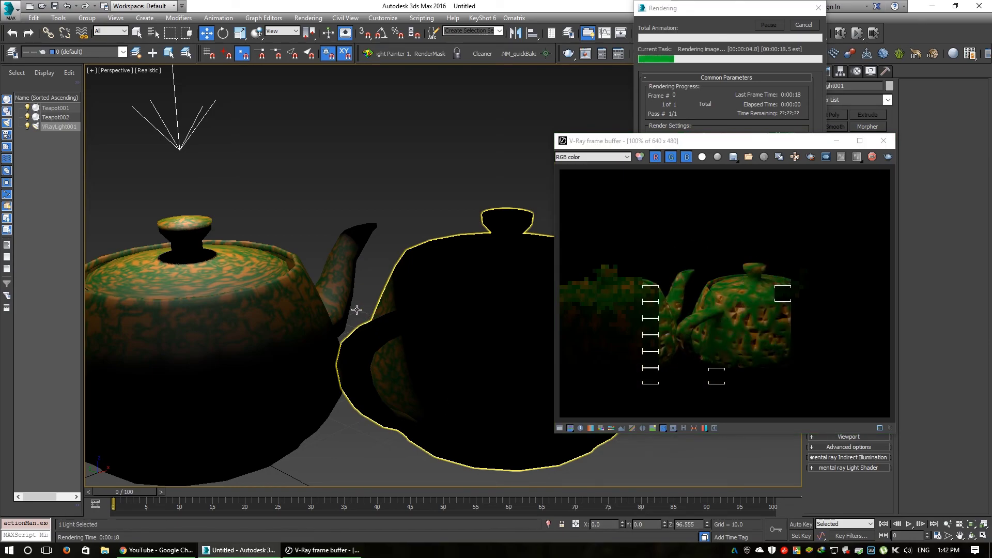
left_click(804, 25)
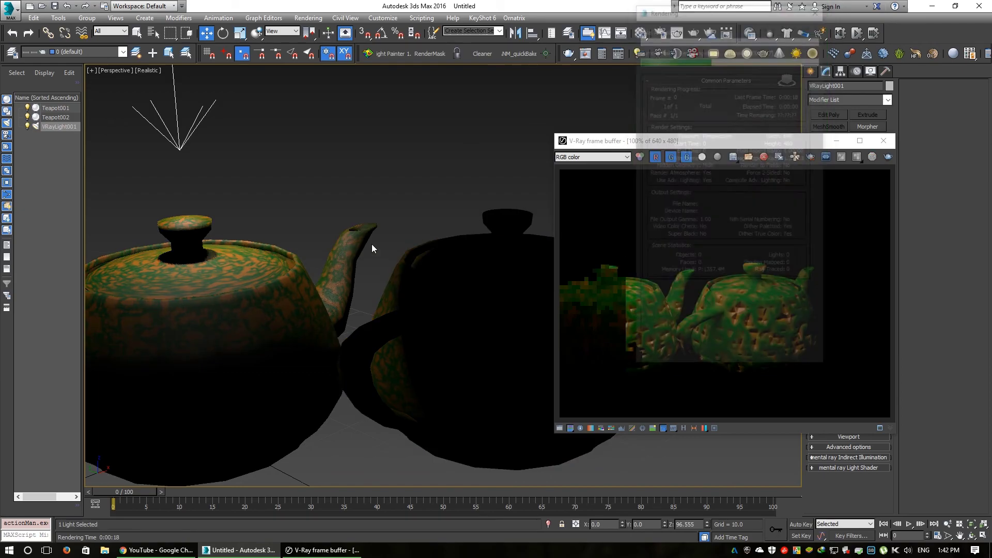
scroll(389, 222, "up", 5)
middle_click_drag(365, 284, 371, 304)
left_click(813, 341)
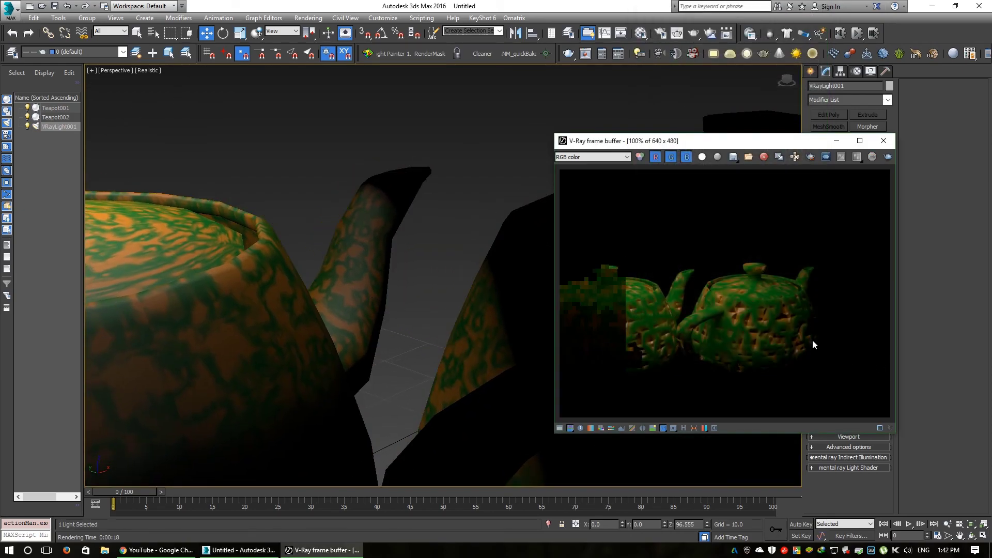
left_click(889, 140)
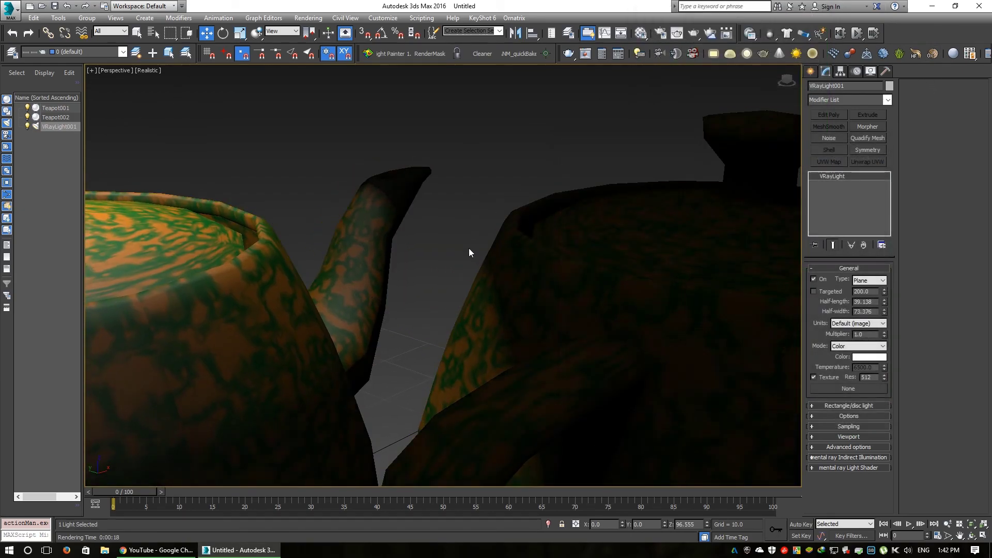
Delete the VRayLight above the teapots.
scroll(472, 250, "down", 10)
scroll(476, 260, "up", 3)
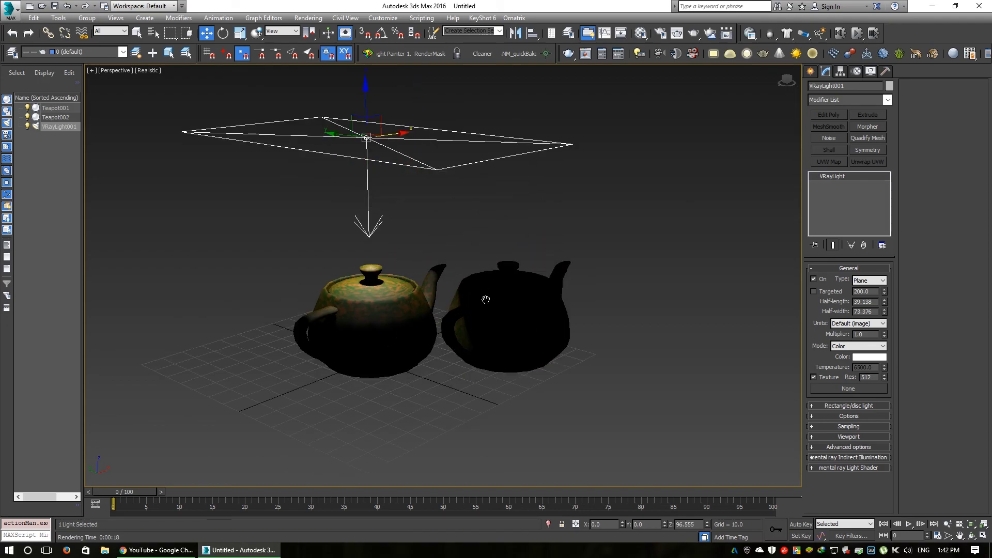
left_click(470, 227)
middle_click_drag(472, 228, 512, 277, "alt")
scroll(511, 344, "up", 5)
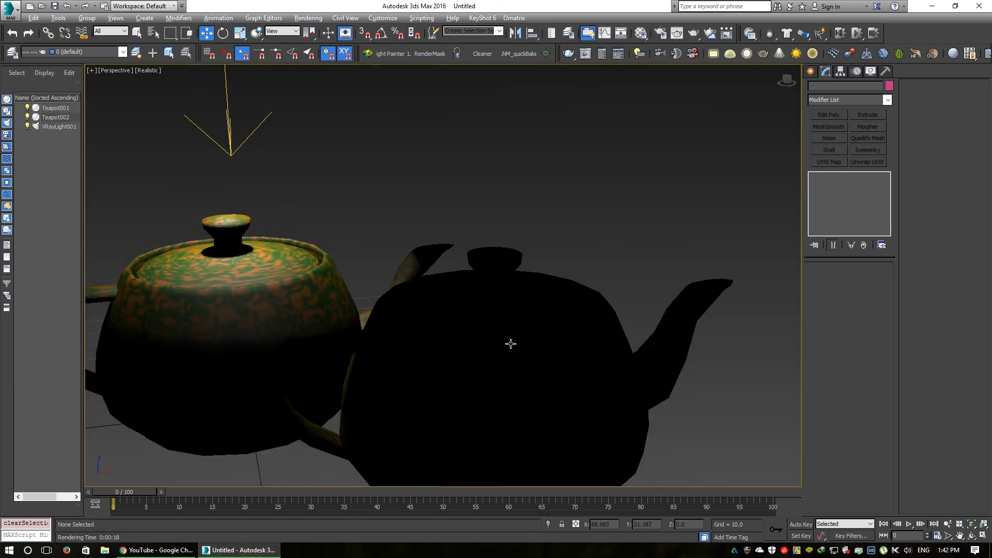
scroll(510, 343, "down", 5)
left_click(312, 161)
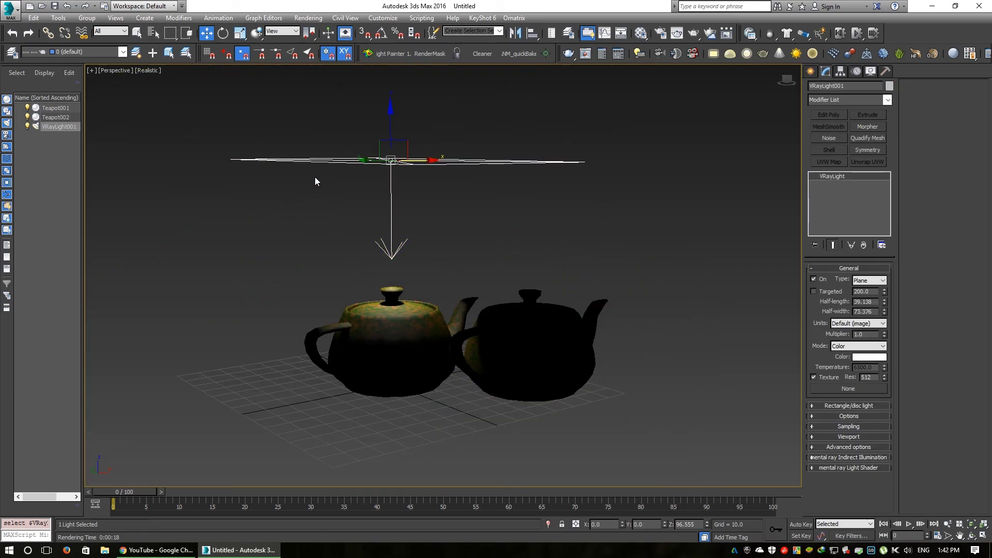
key("Delete")
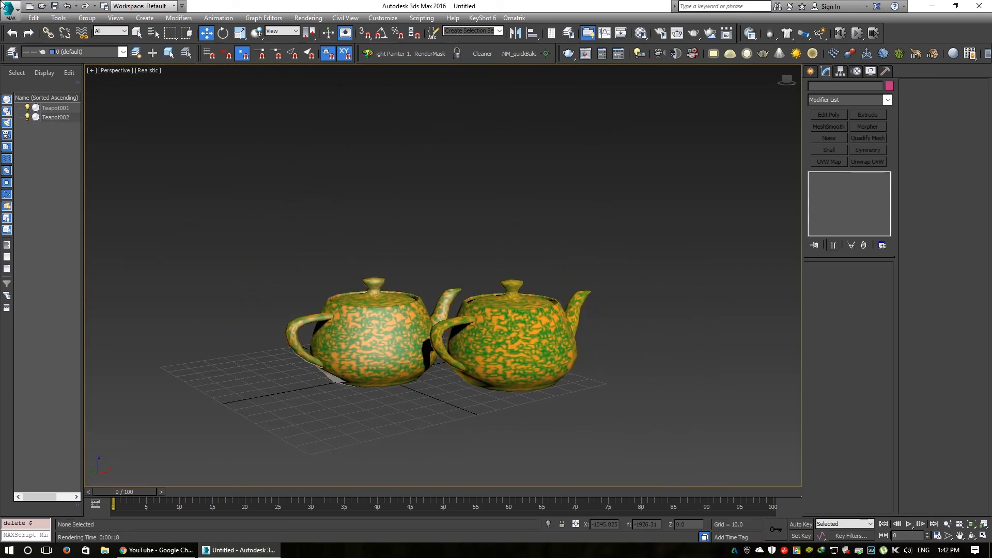
Start resetting the scene.
left_click(9, 9)
left_click(33, 69)
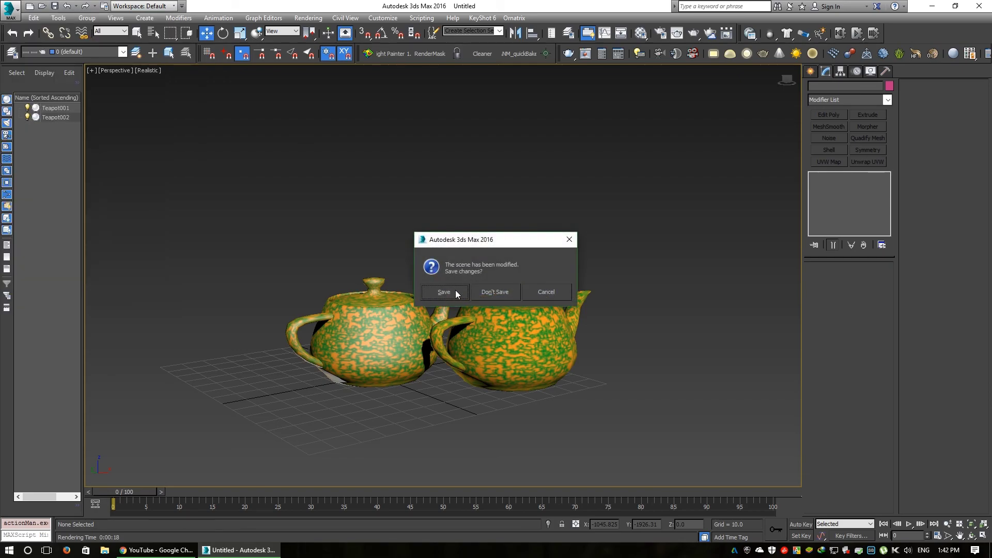